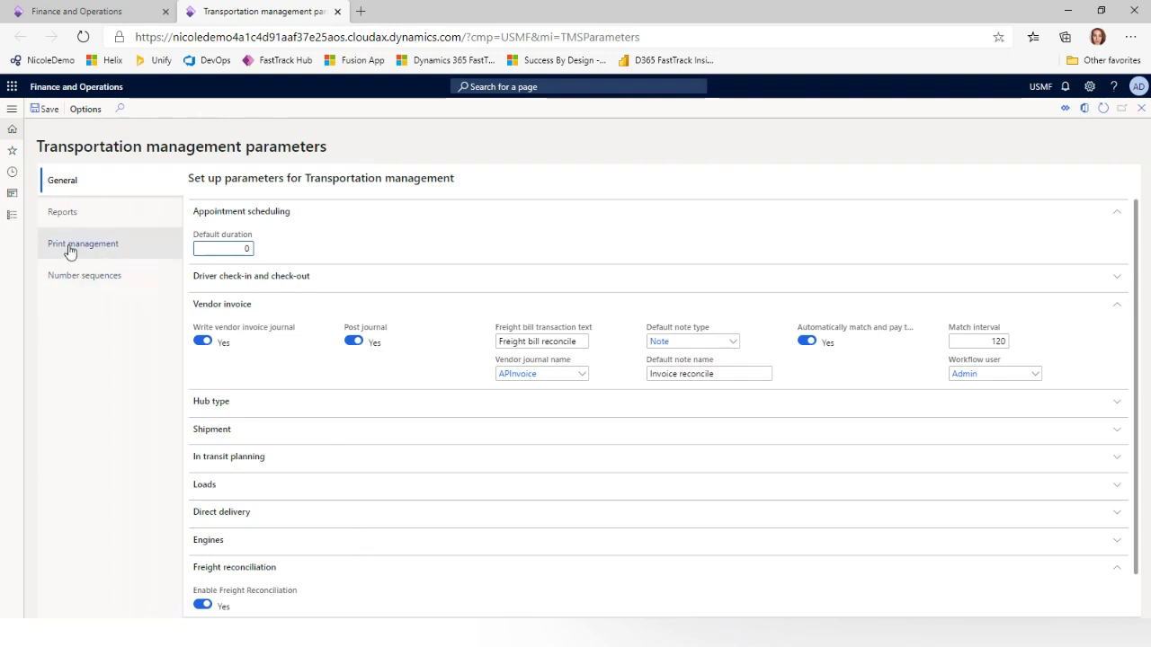
Browse the Transportation management module pages with only the Setup group expanded
click(13, 216)
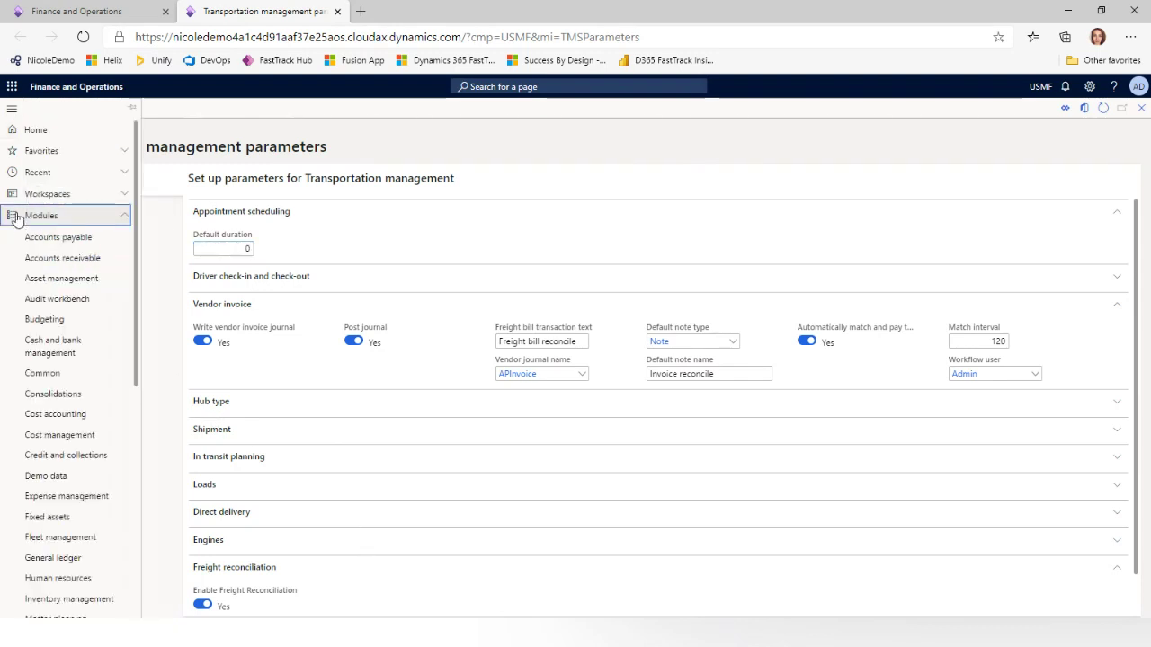
scroll(90, 499, down, 2)
scroll(88, 504, down, 3)
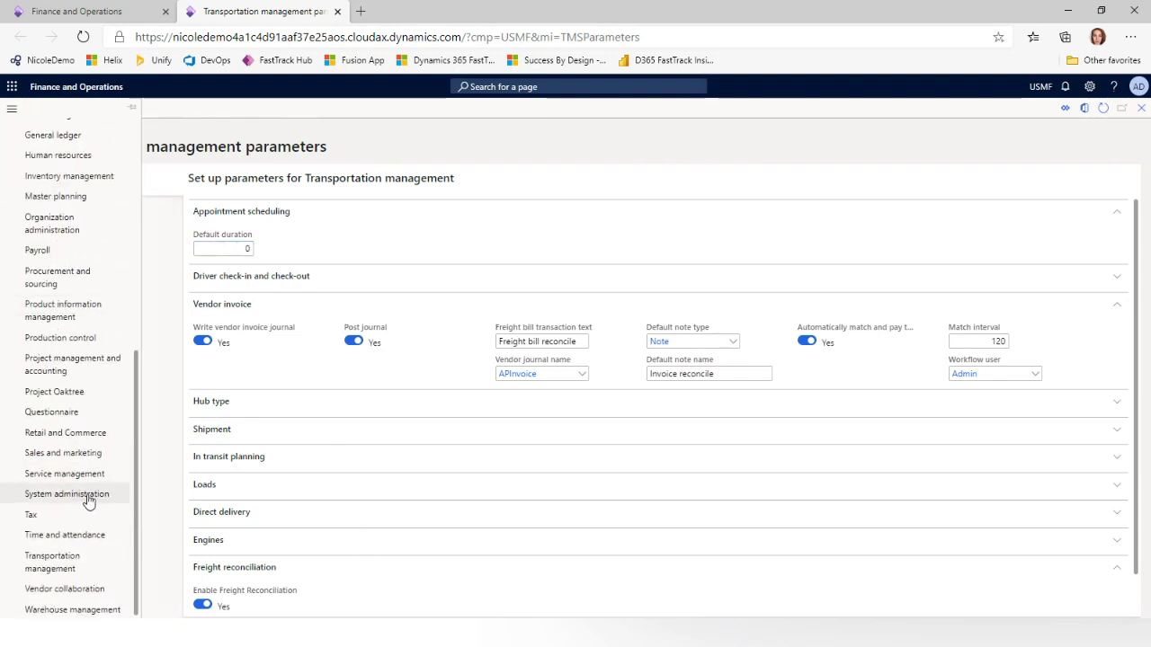
click(77, 574)
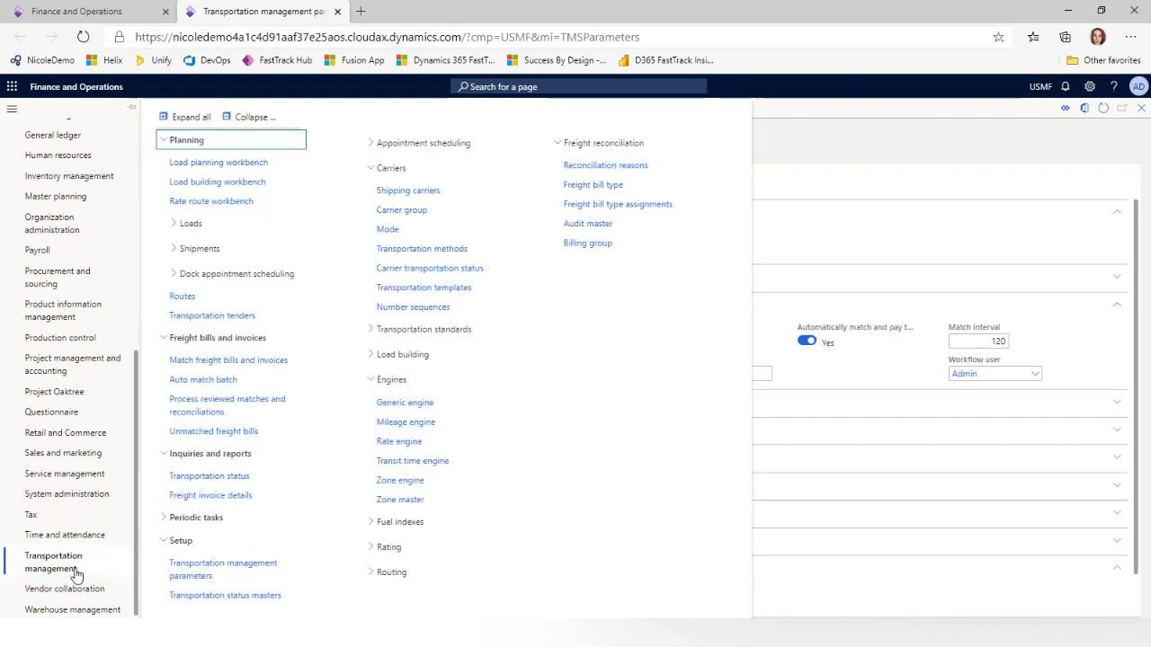
click(252, 118)
click(182, 232)
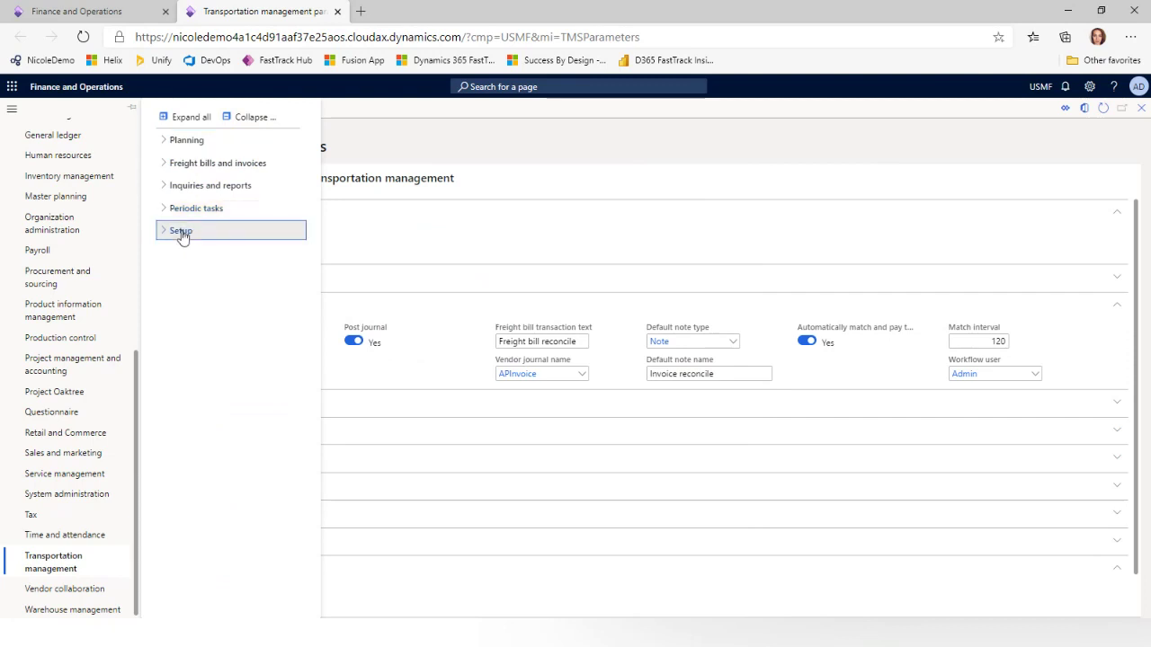
Return to the transportation parameters and review the Match interval value of 120
click(642, 142)
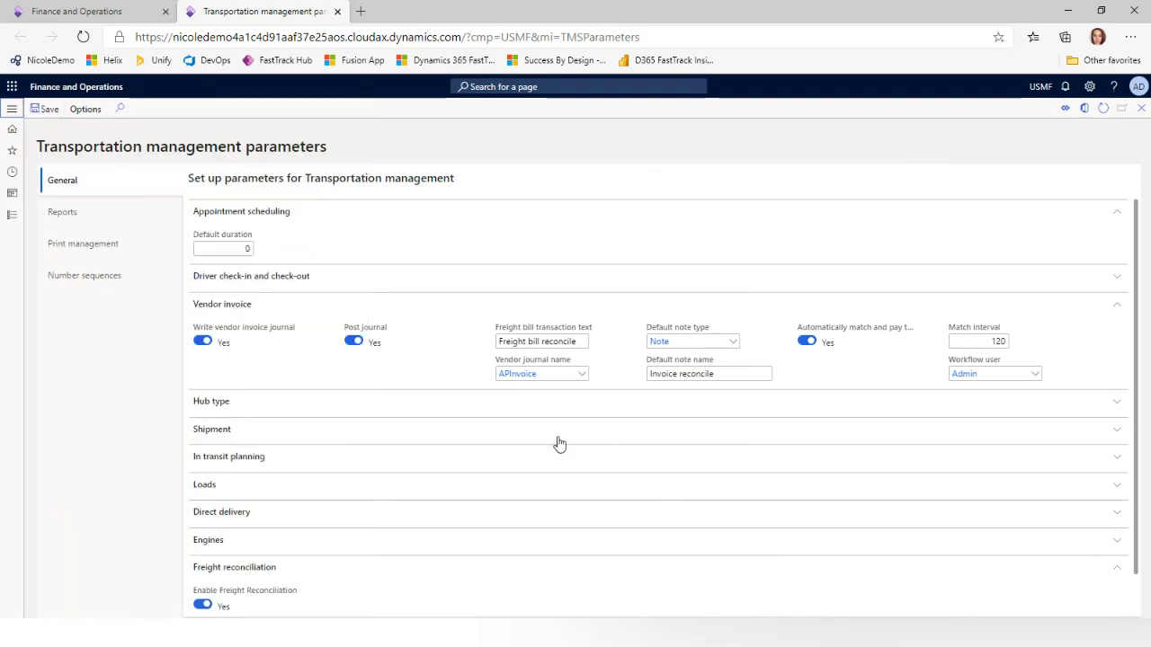
scroll(296, 568, down, 1)
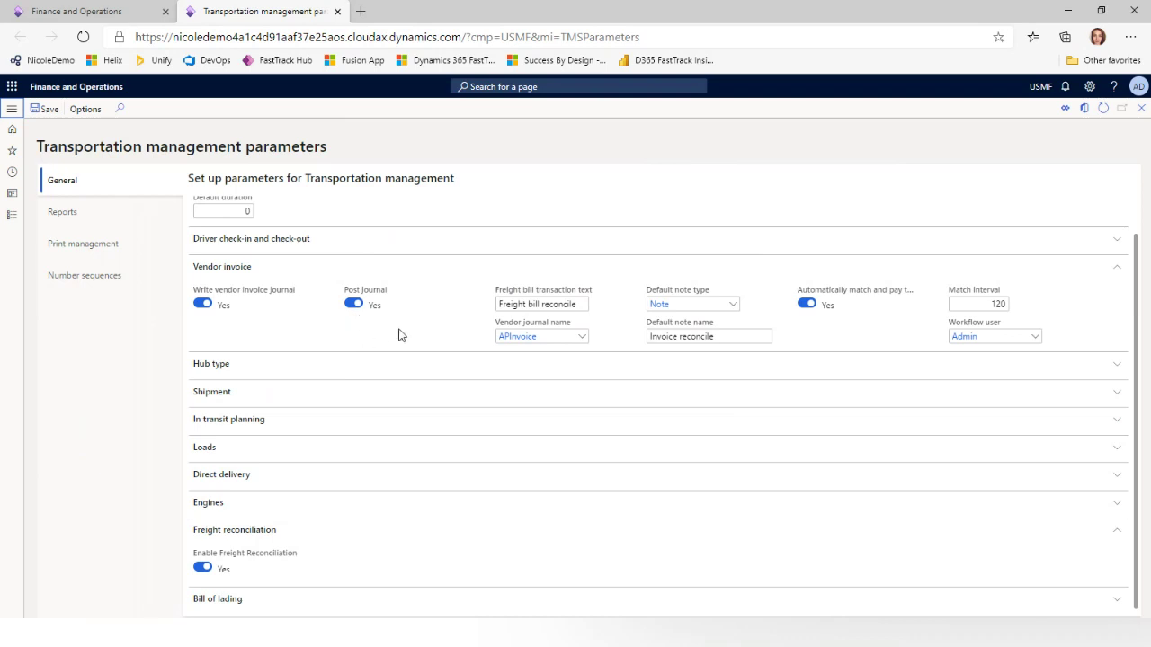
scroll(466, 439, up, 1)
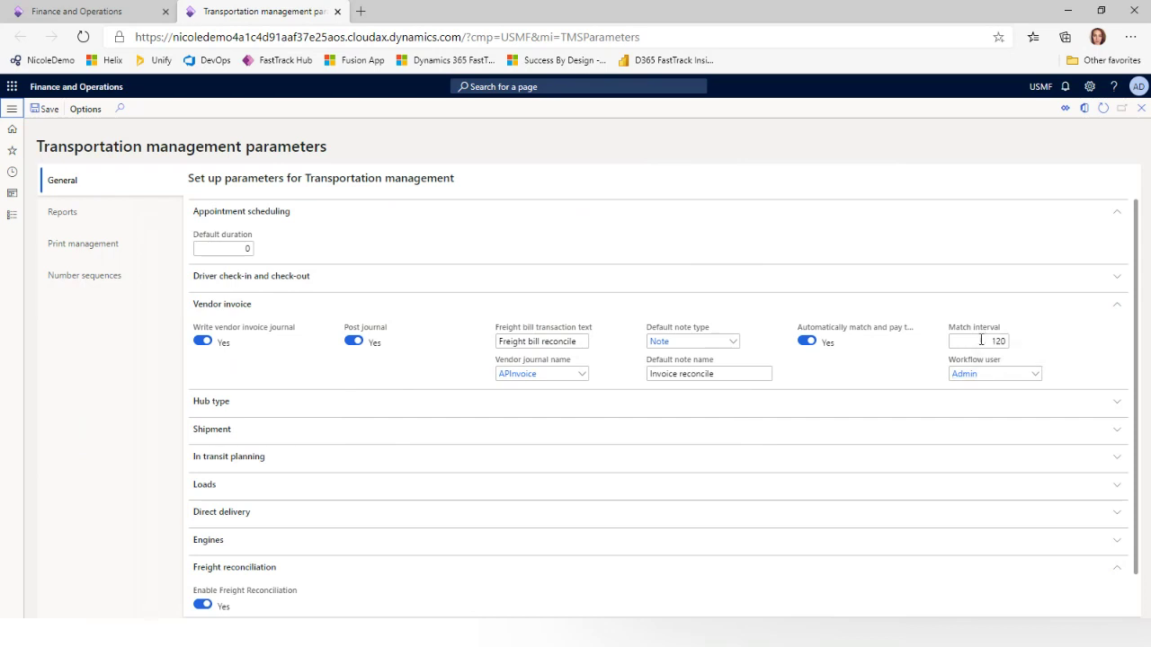
click(986, 340)
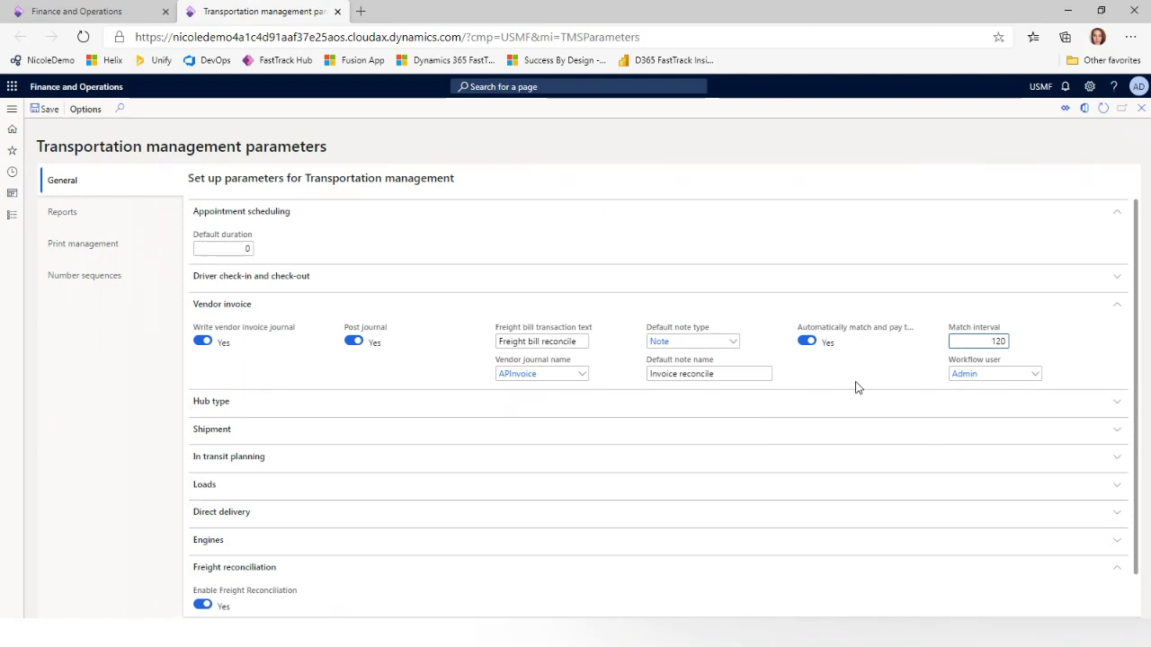
mouse_move(838, 331)
Close the transportation parameters and open the Billing groups setup
click(1142, 109)
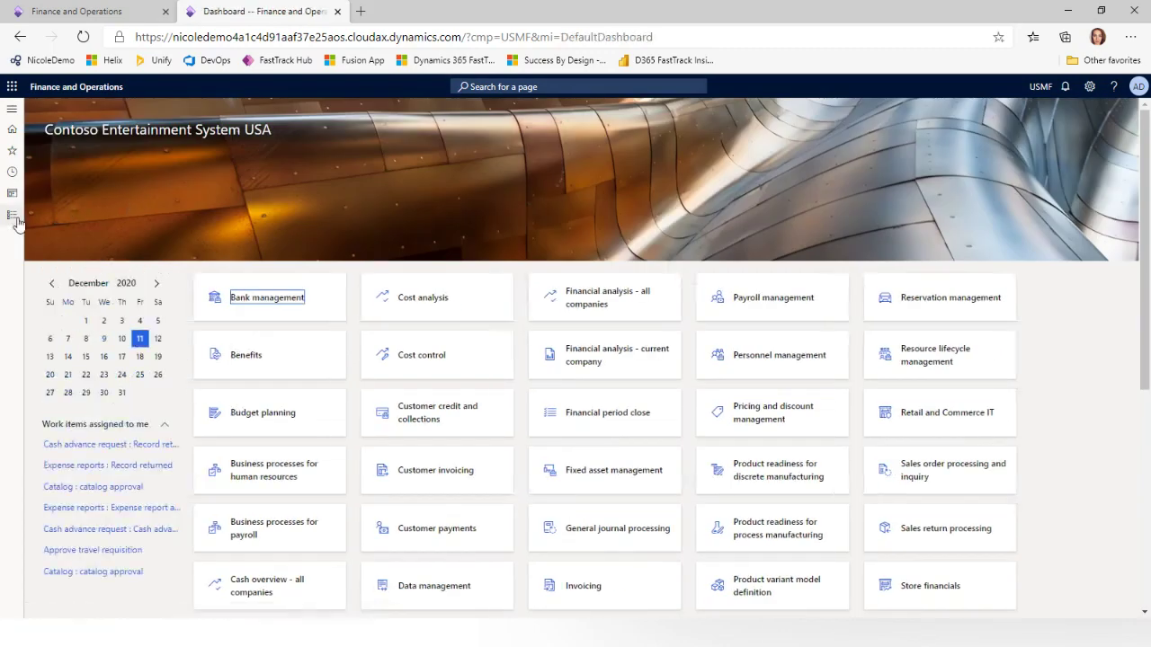
click(16, 220)
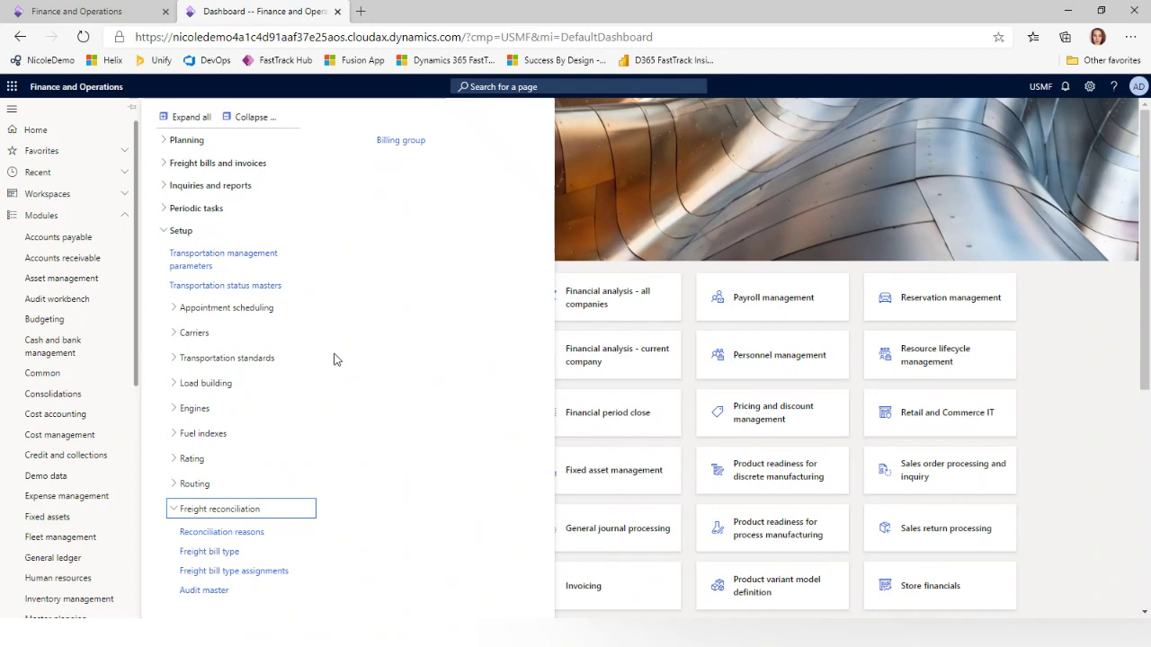
click(401, 142)
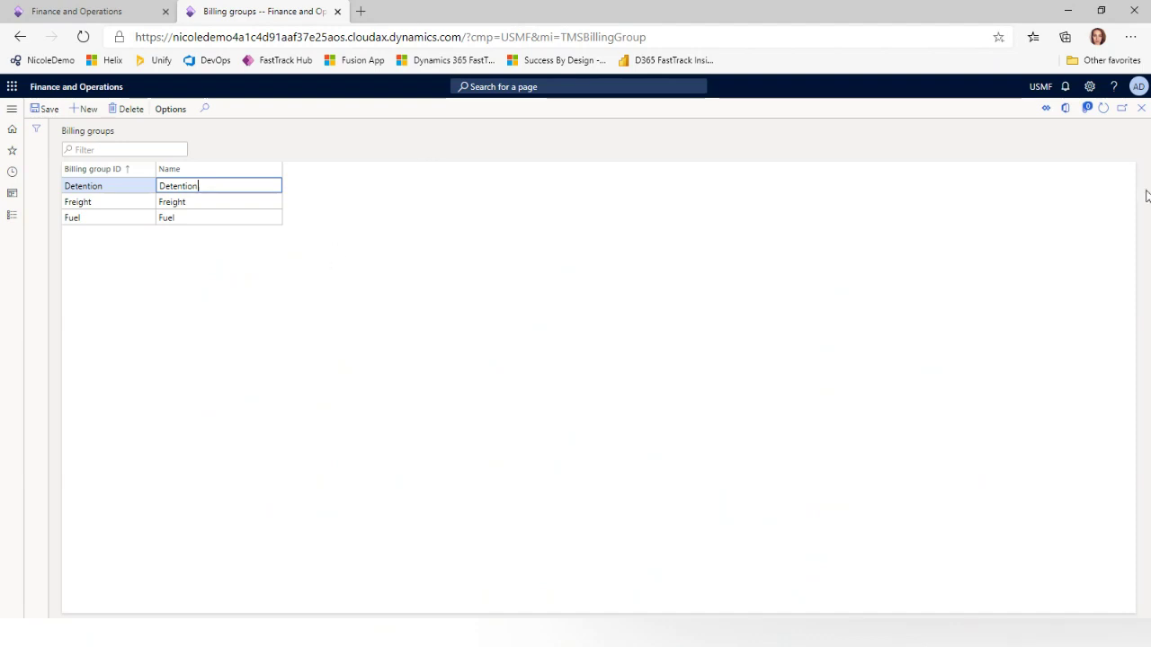
Swap Billing groups for Freight bill type TL and select its External code matching line
click(1140, 109)
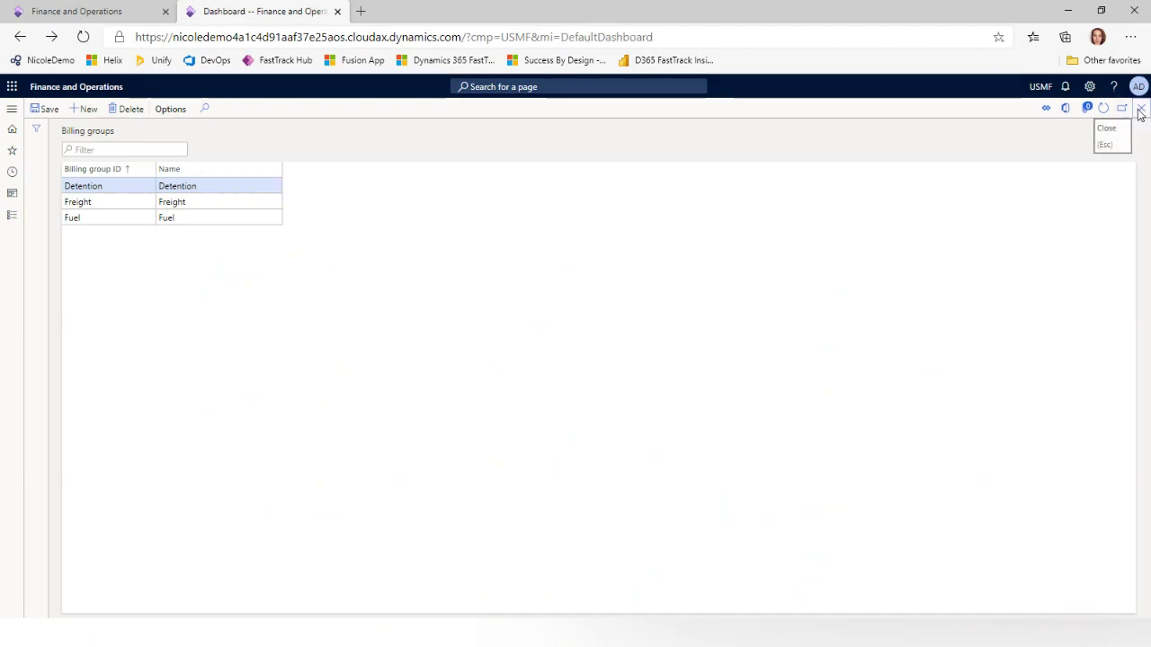
click(12, 216)
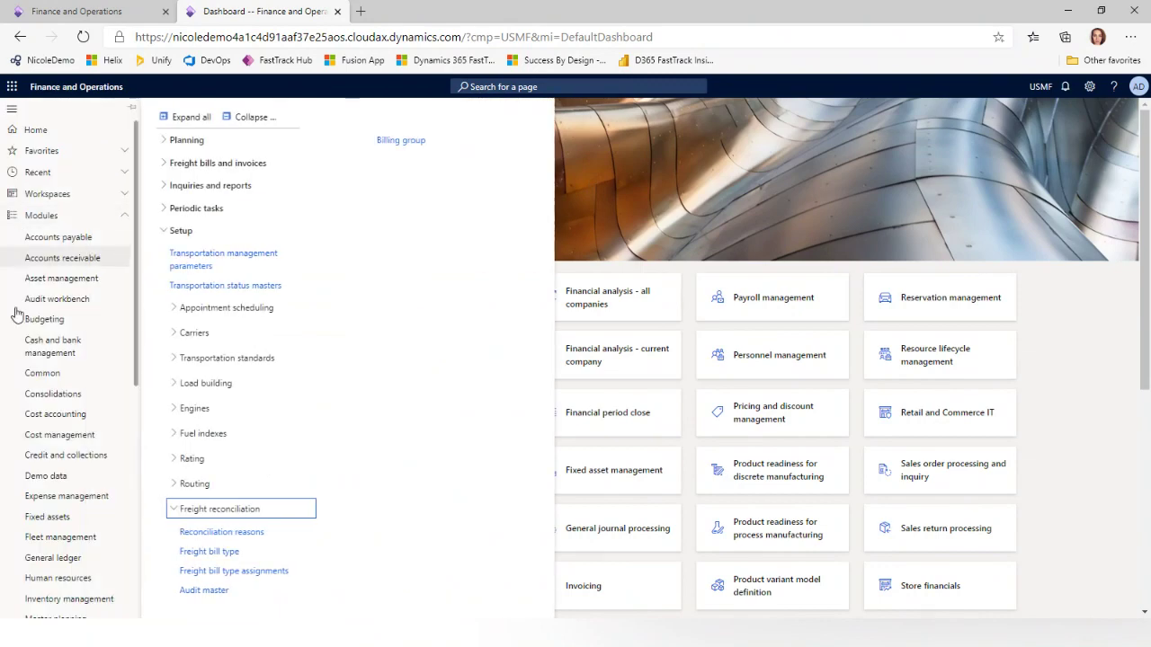
click(225, 558)
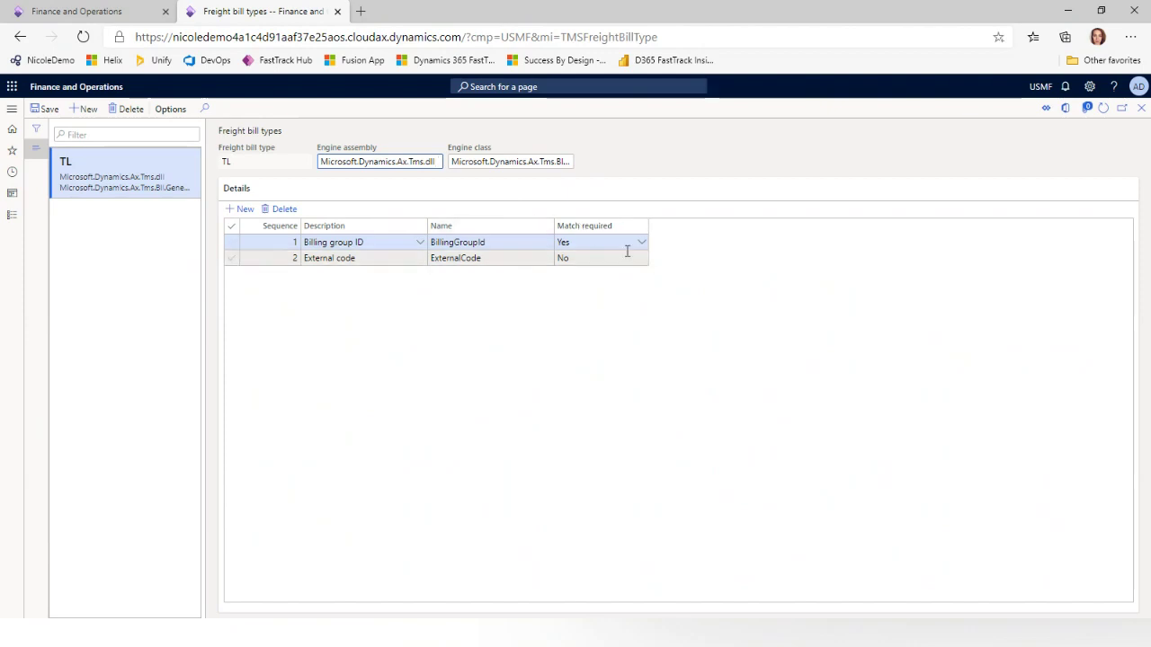
mouse_move(610, 236)
click(403, 260)
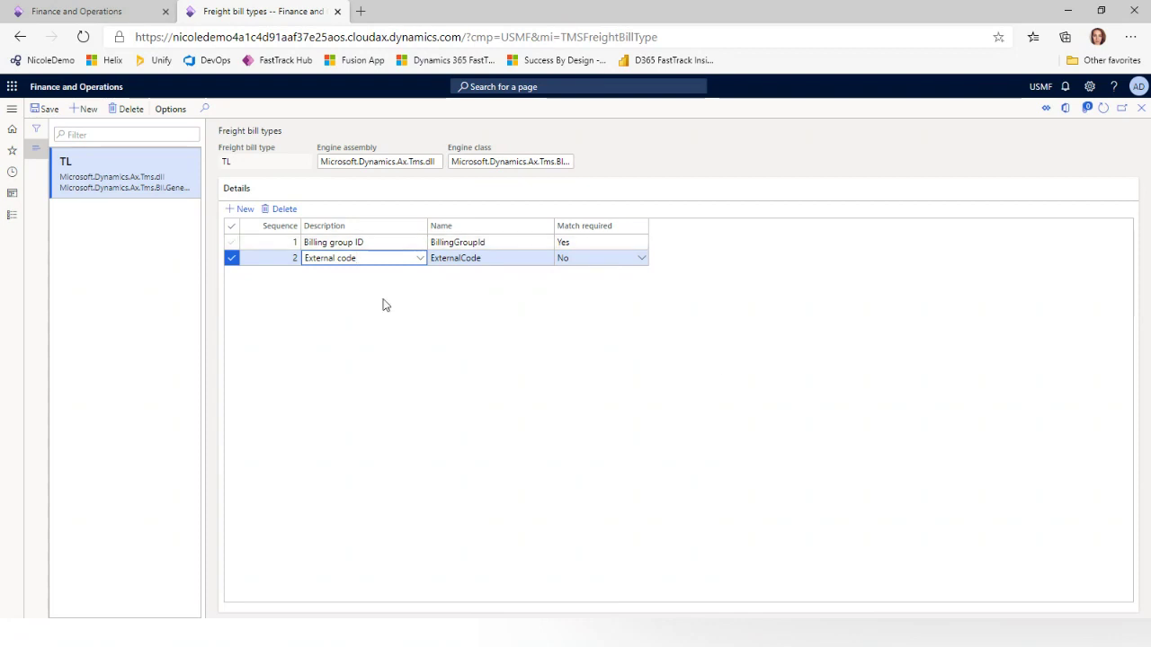
click(516, 243)
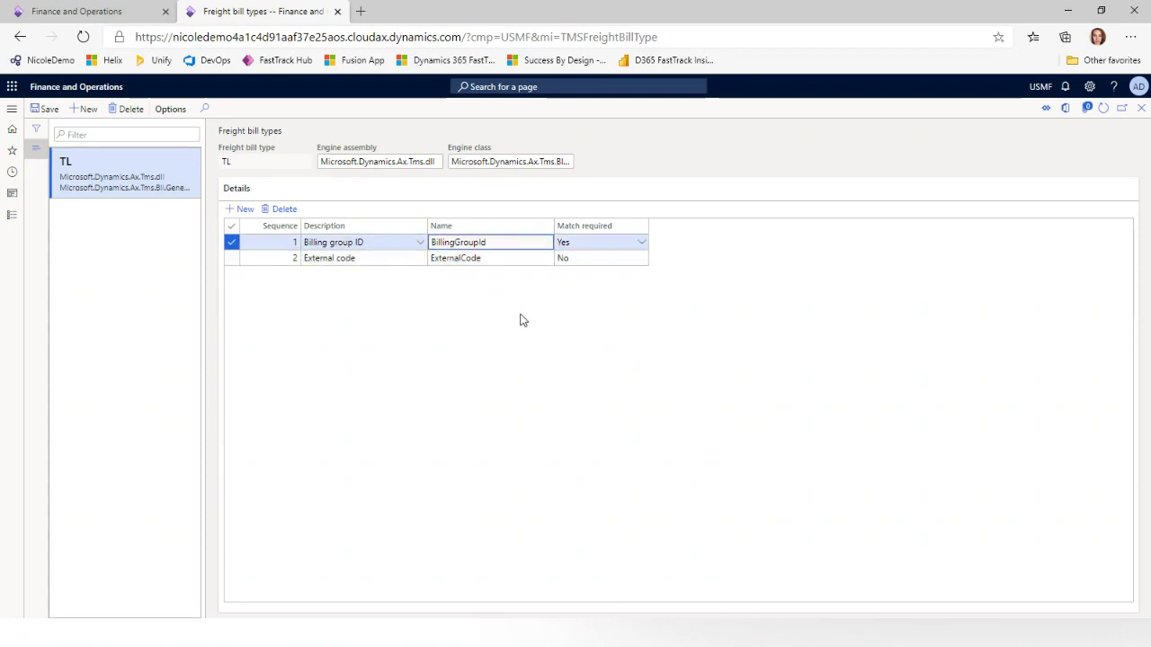
click(520, 257)
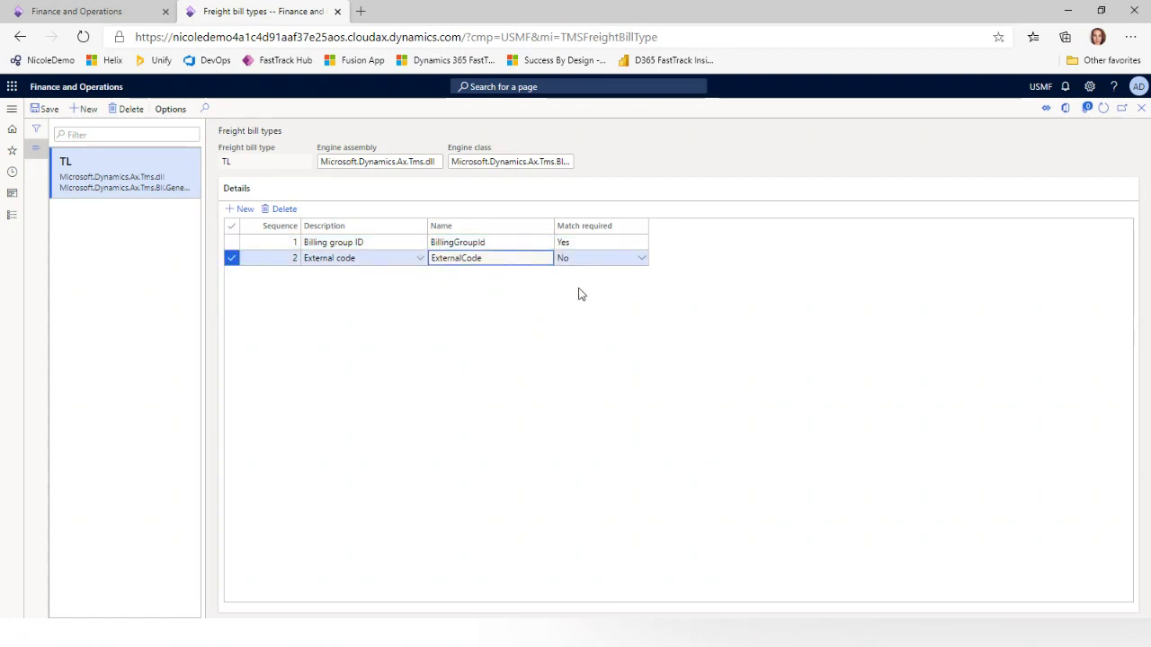
click(243, 210)
text(3)
click(347, 259)
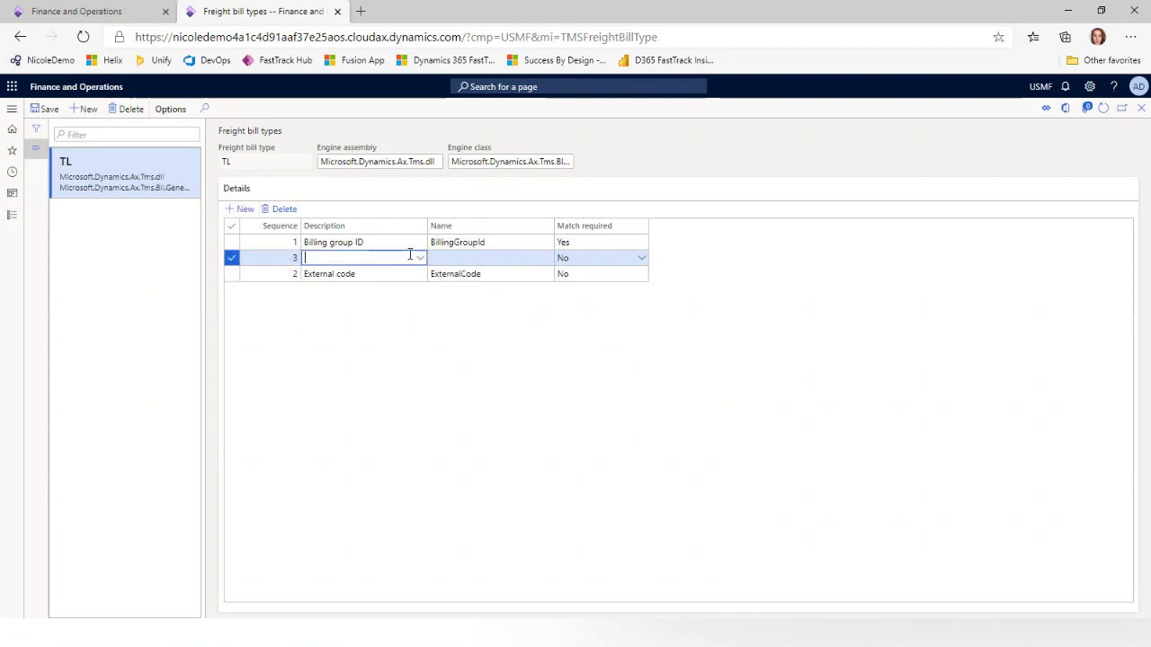
key(alt+Down)
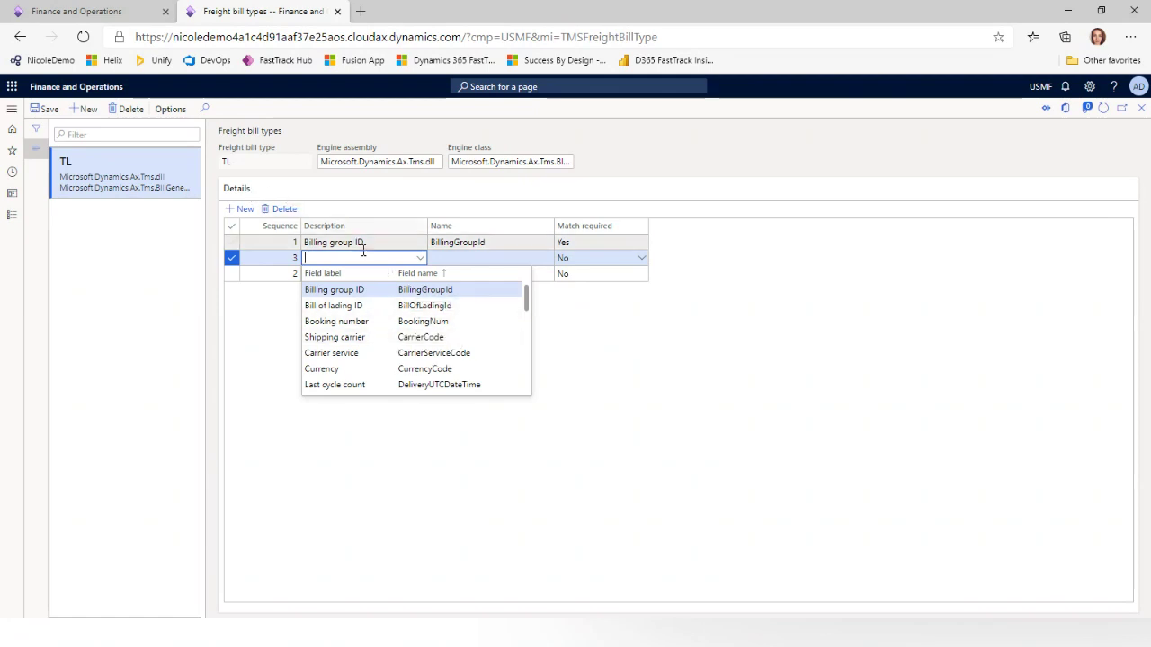
click(370, 322)
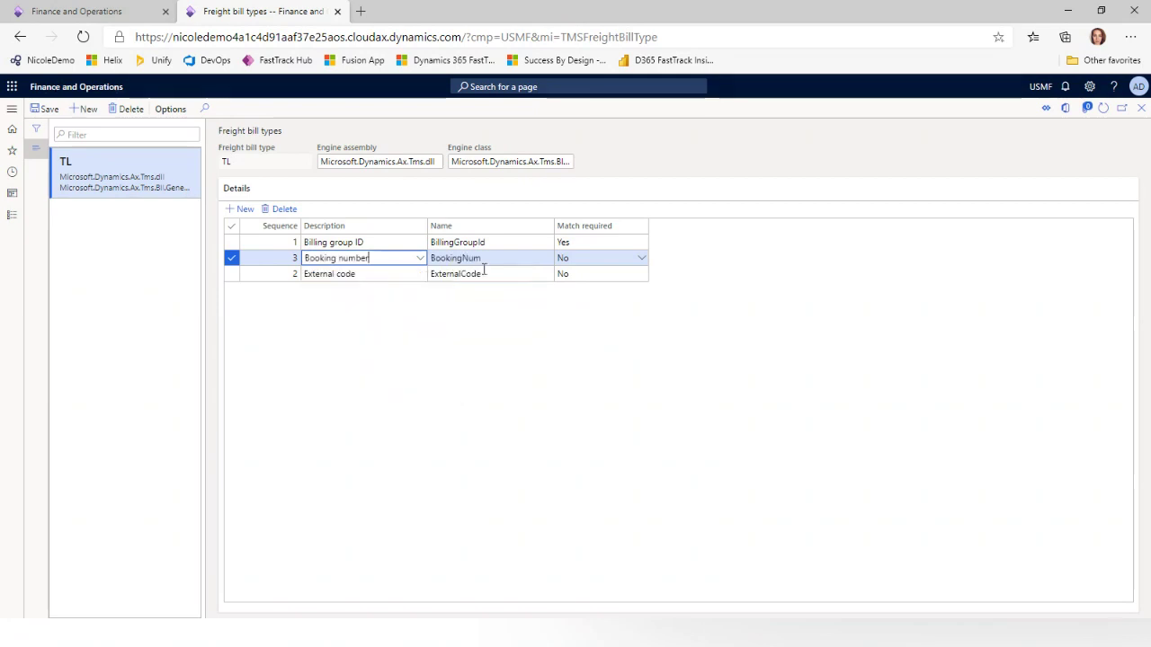
click(641, 259)
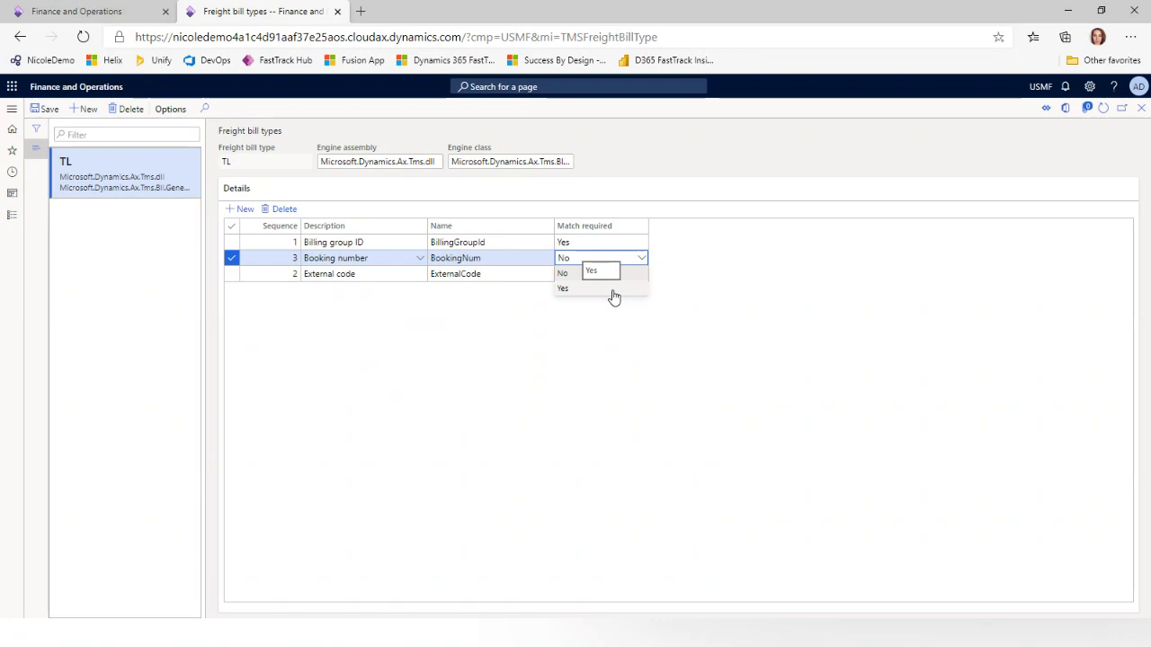
click(335, 364)
click(287, 216)
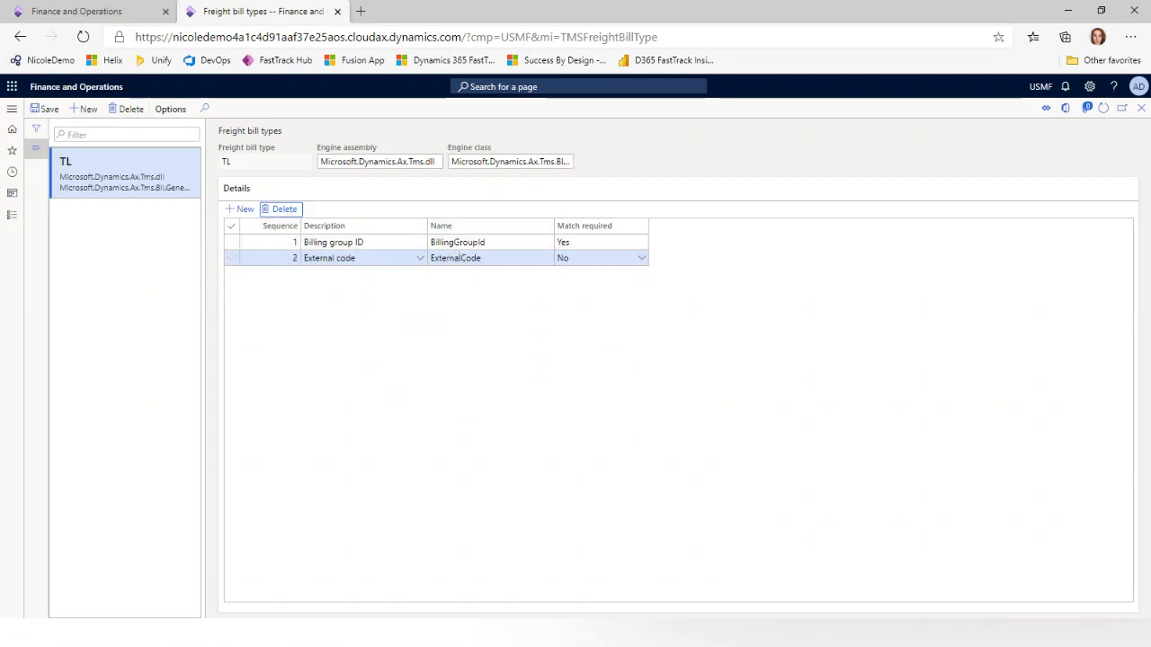
click(1142, 107)
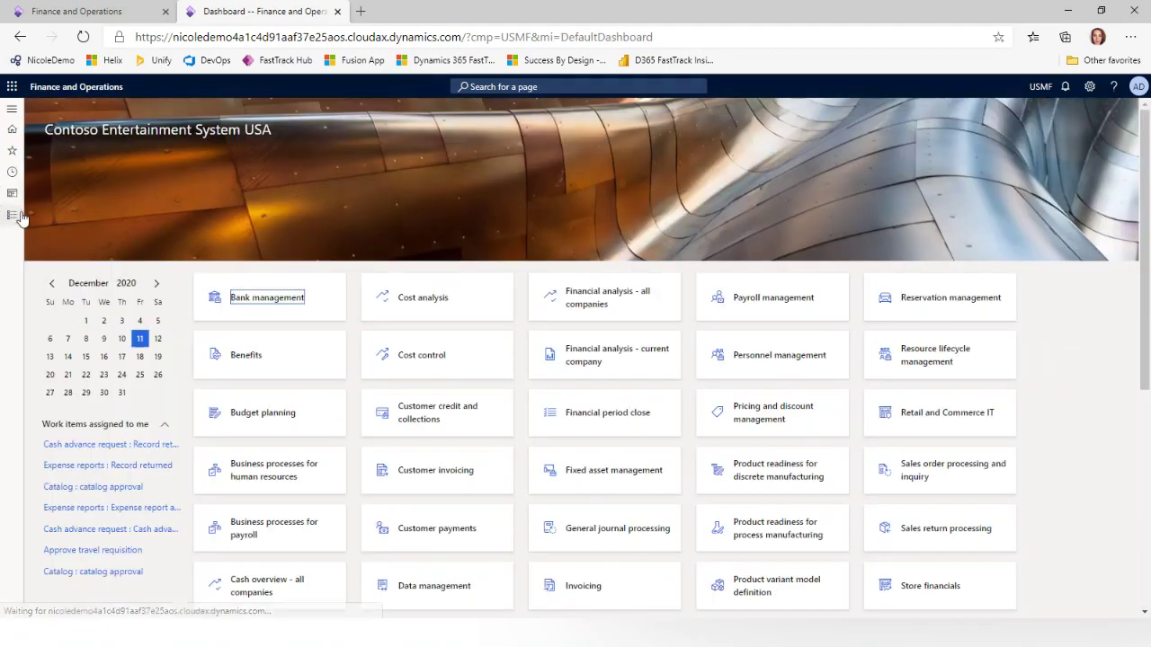
Open Freight bill type assignments from Transportation management's Freight reconciliation setup
click(12, 215)
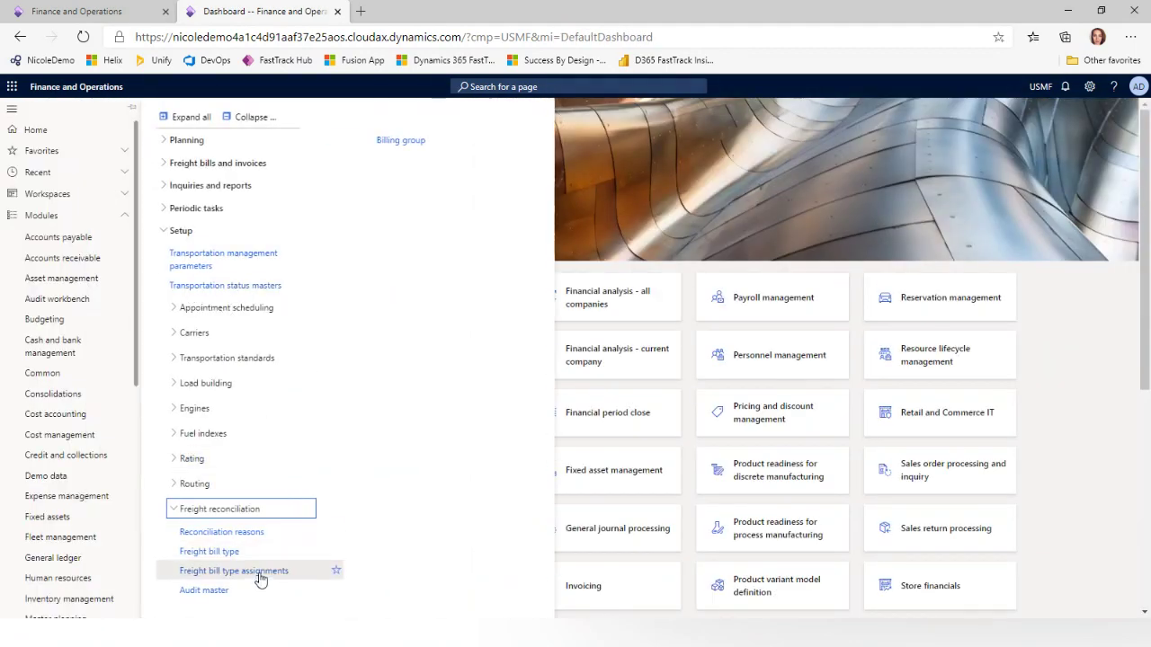
click(259, 573)
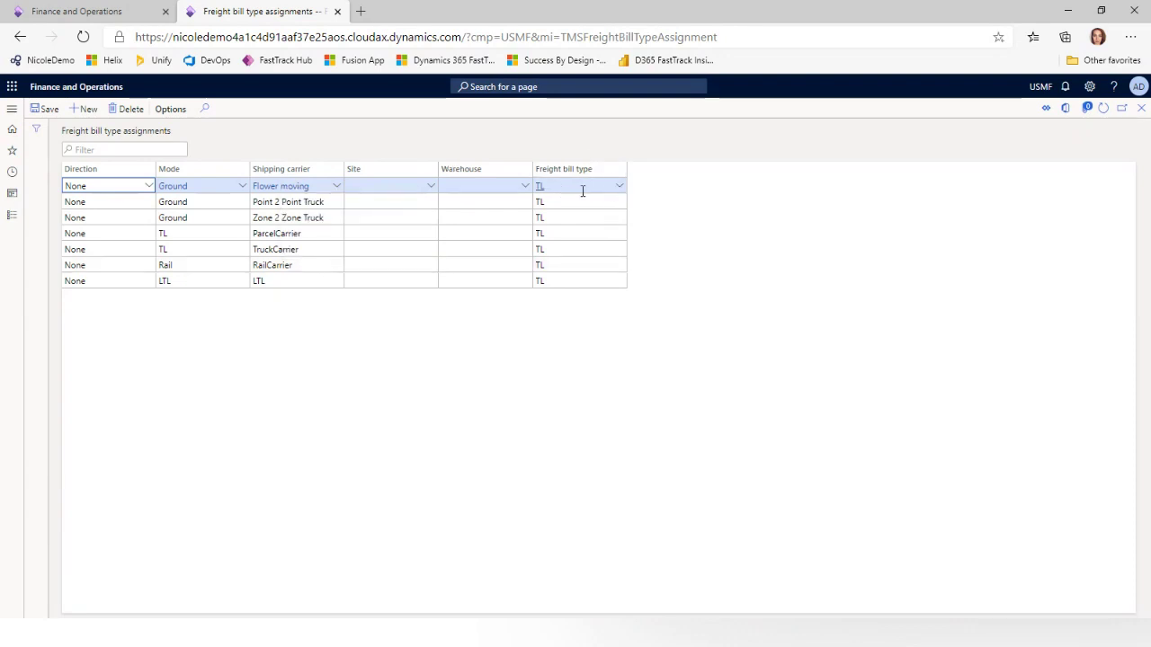
Assign the ParcelCarrier row mode TL and freight bill type TL, then commit the row
mouse_move(583, 191)
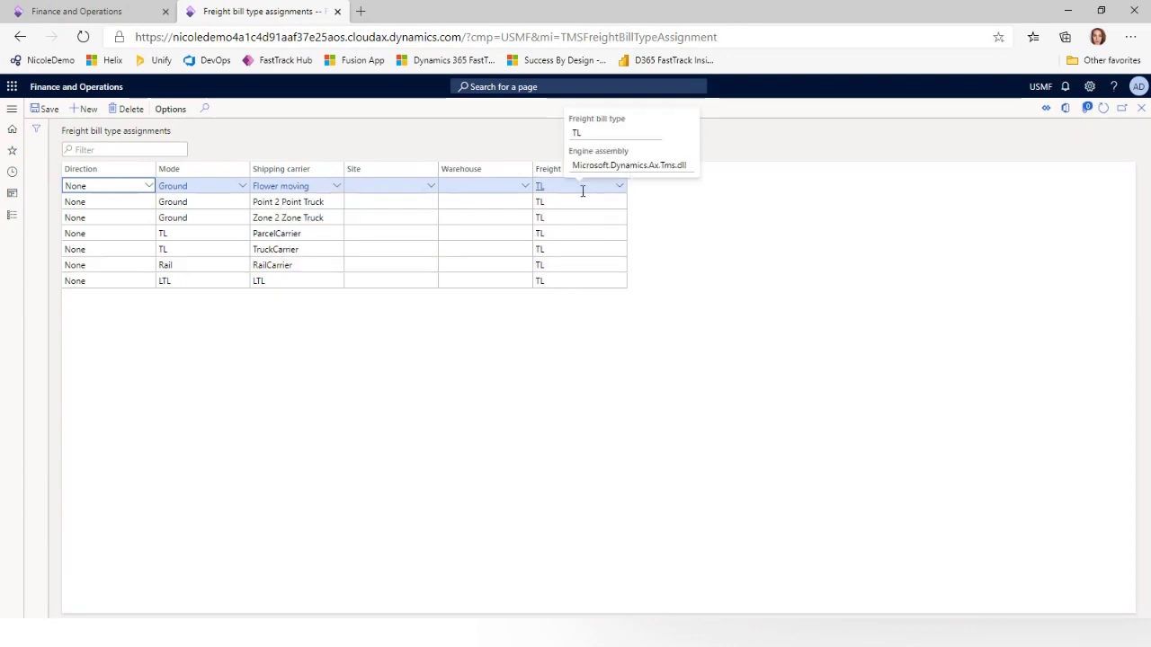
mouse_move(297, 186)
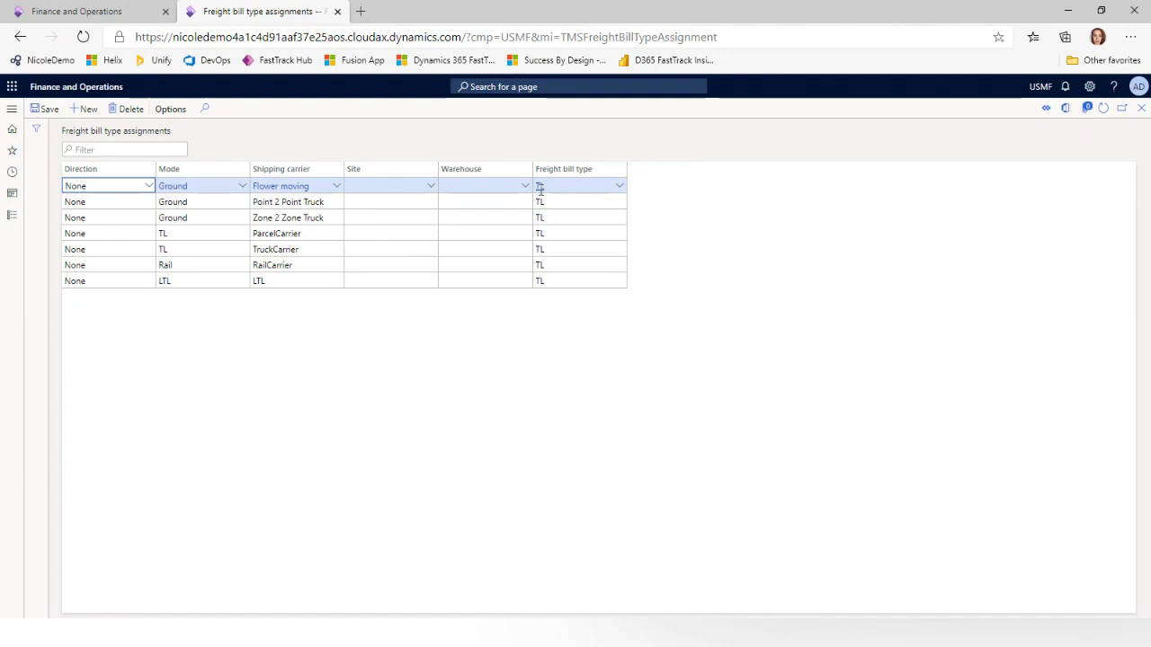
mouse_move(541, 191)
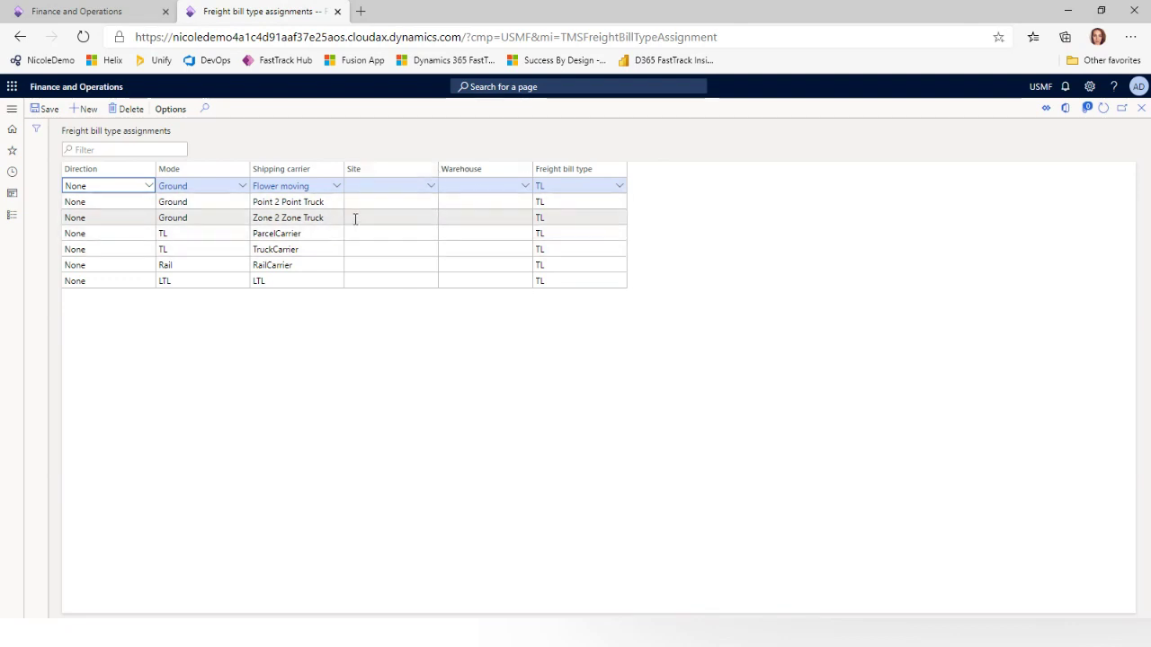
click(293, 232)
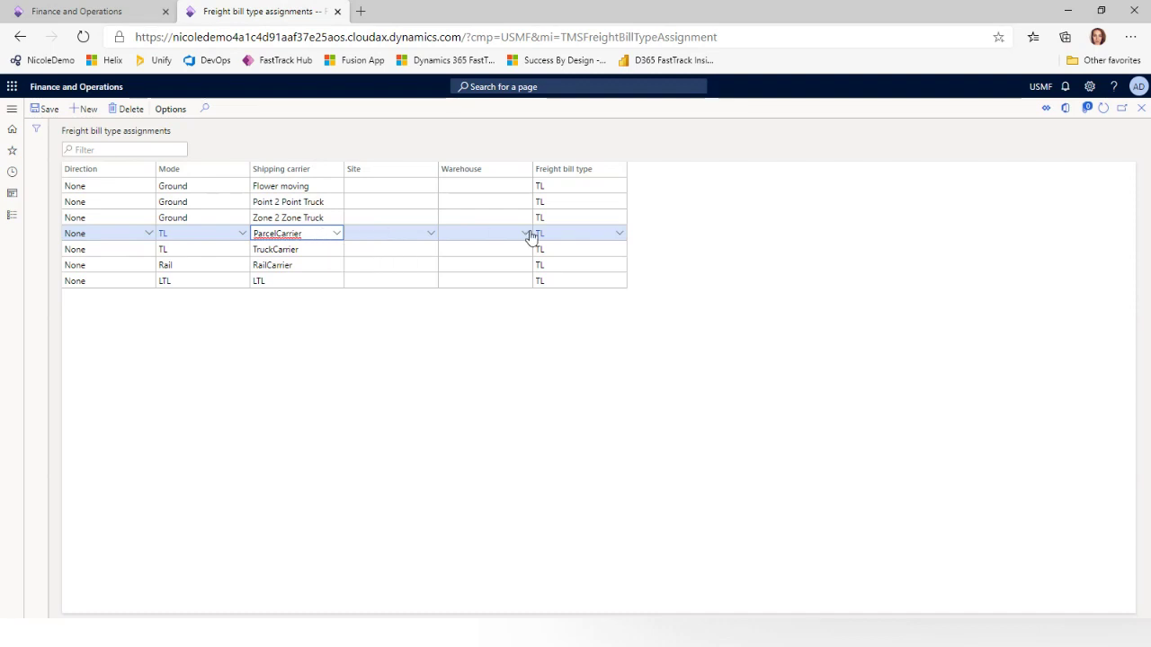
click(827, 254)
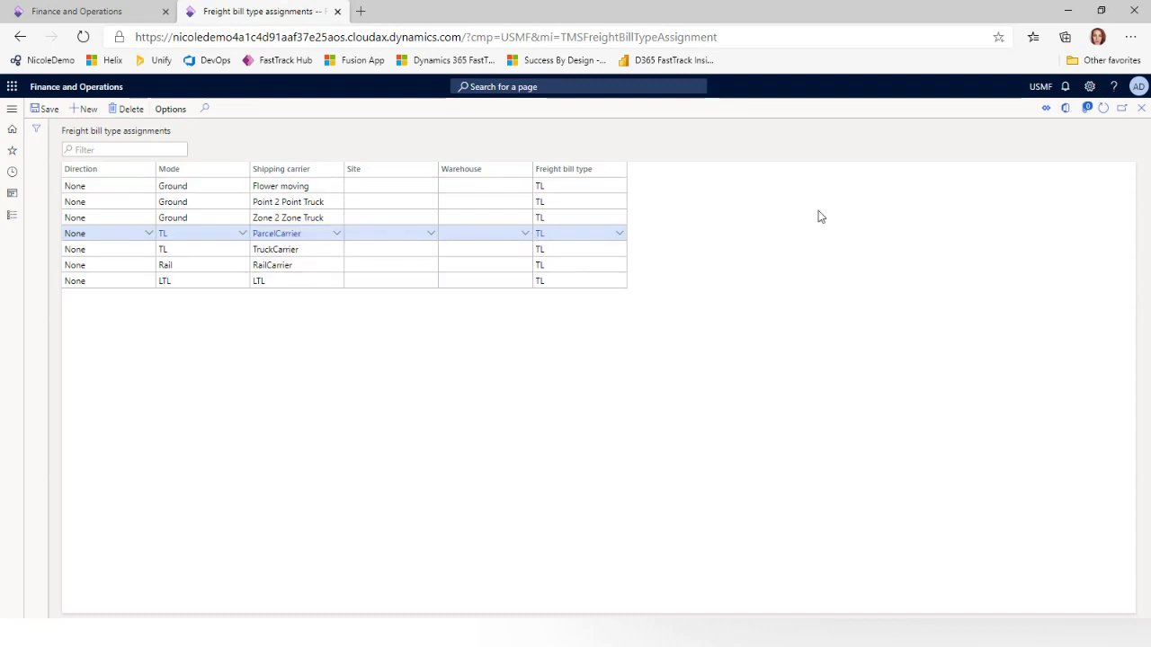
Open Reconciliation reasons and confirm the Approved reason debits account 211650
click(1143, 109)
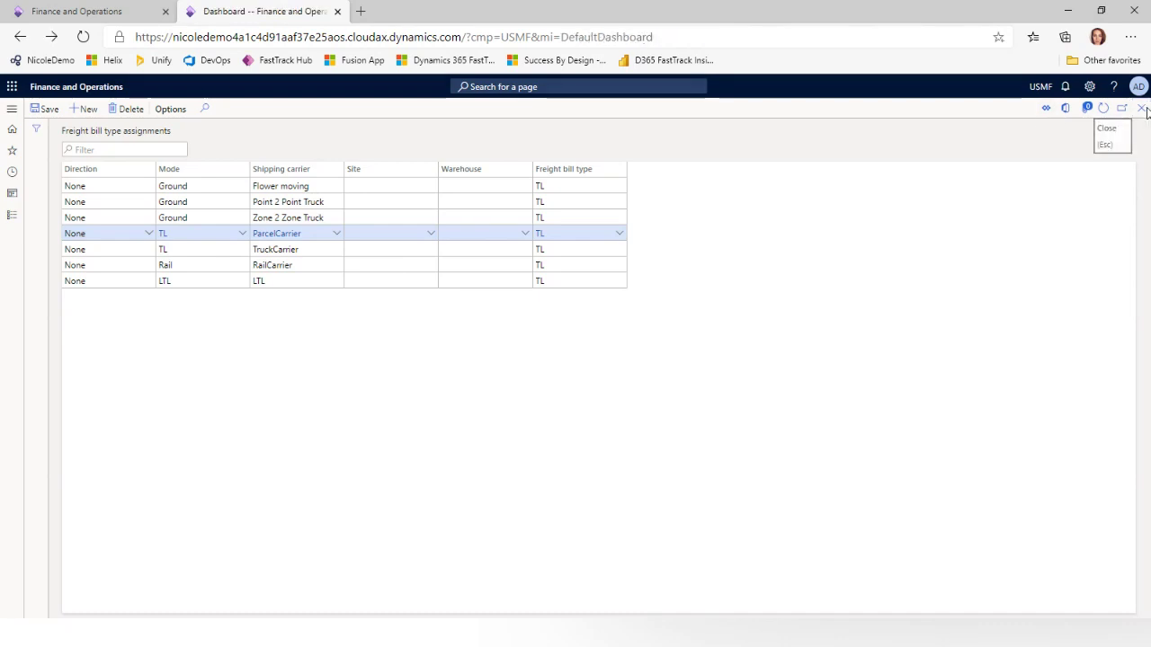
click(11, 215)
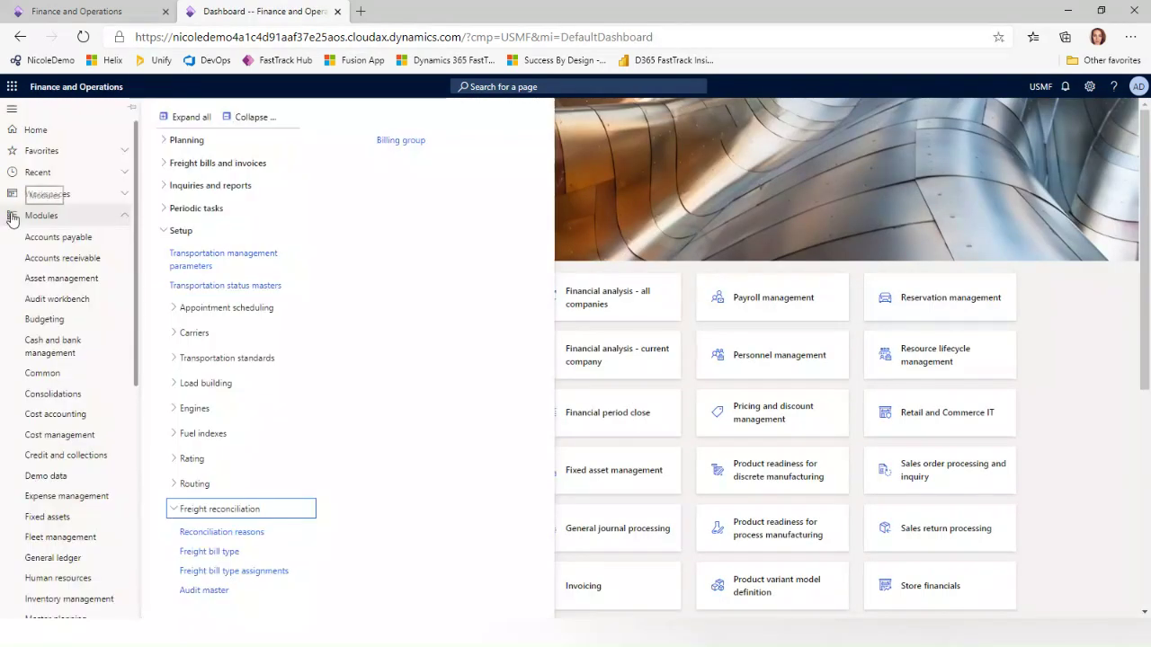
click(244, 537)
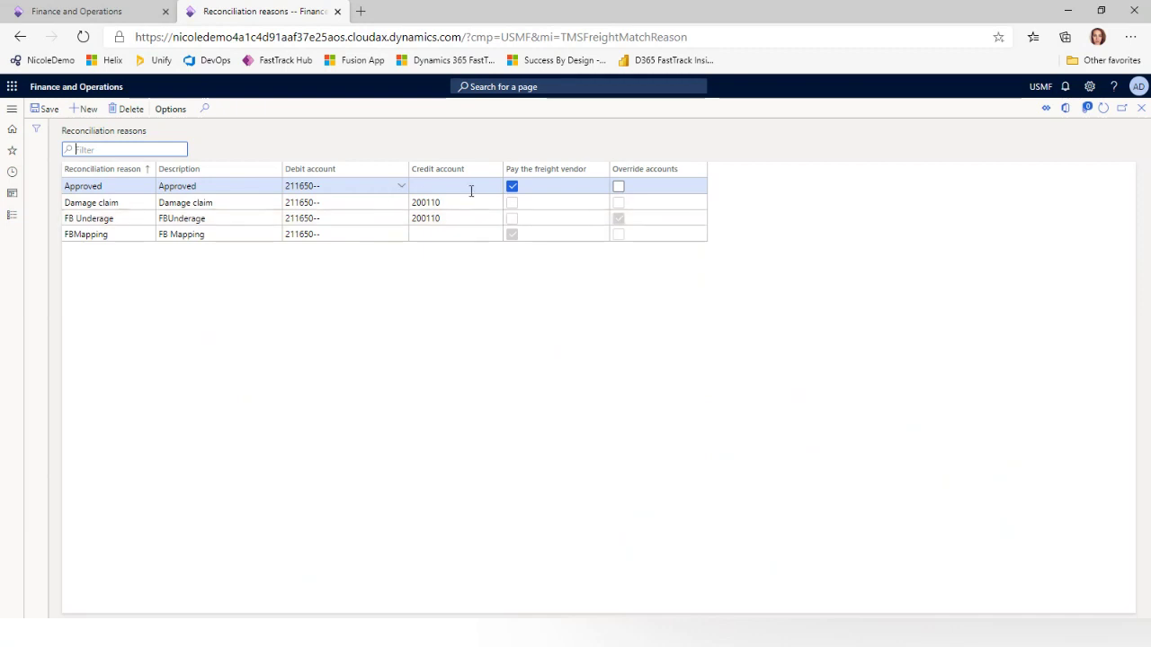
click(402, 187)
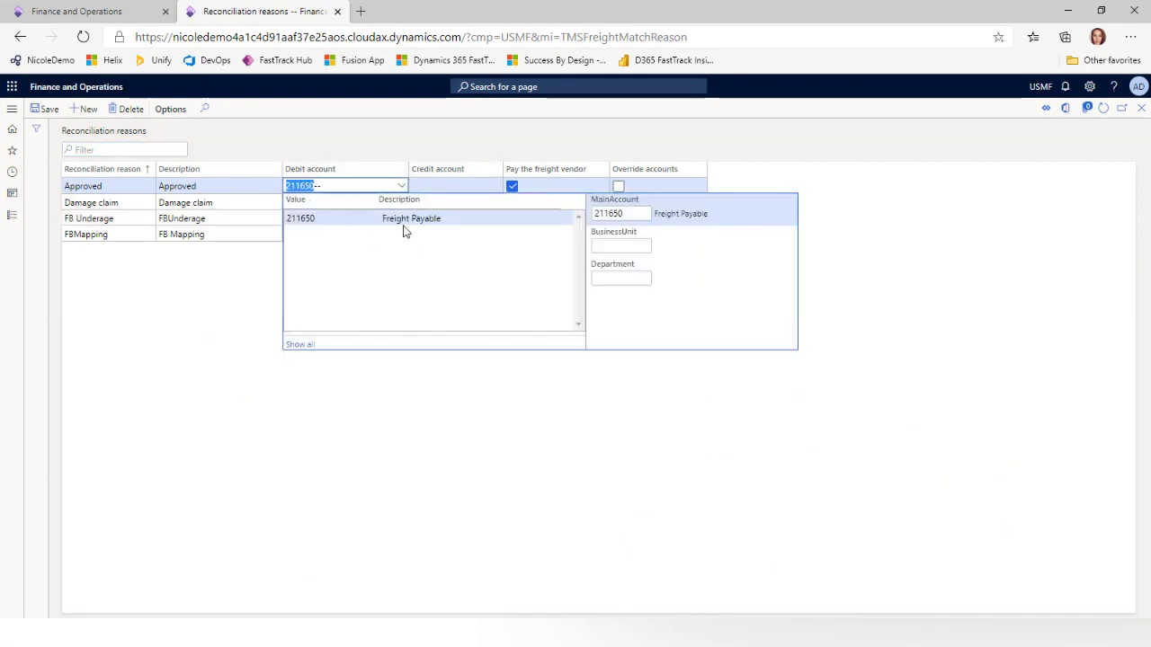
click(540, 461)
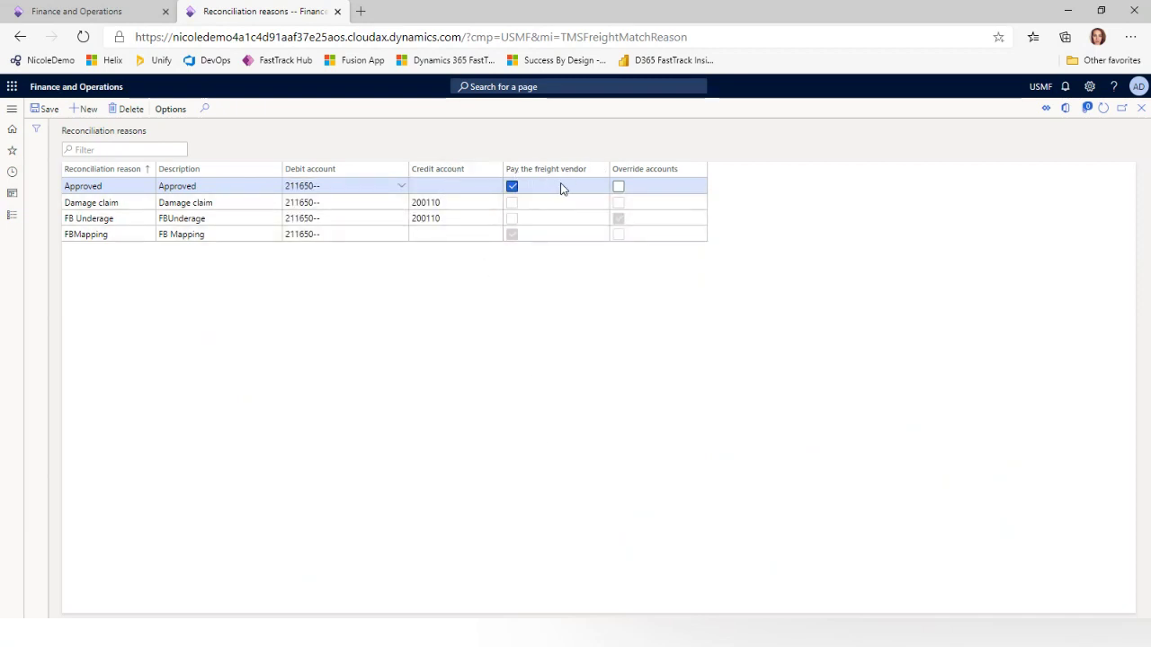
click(18, 217)
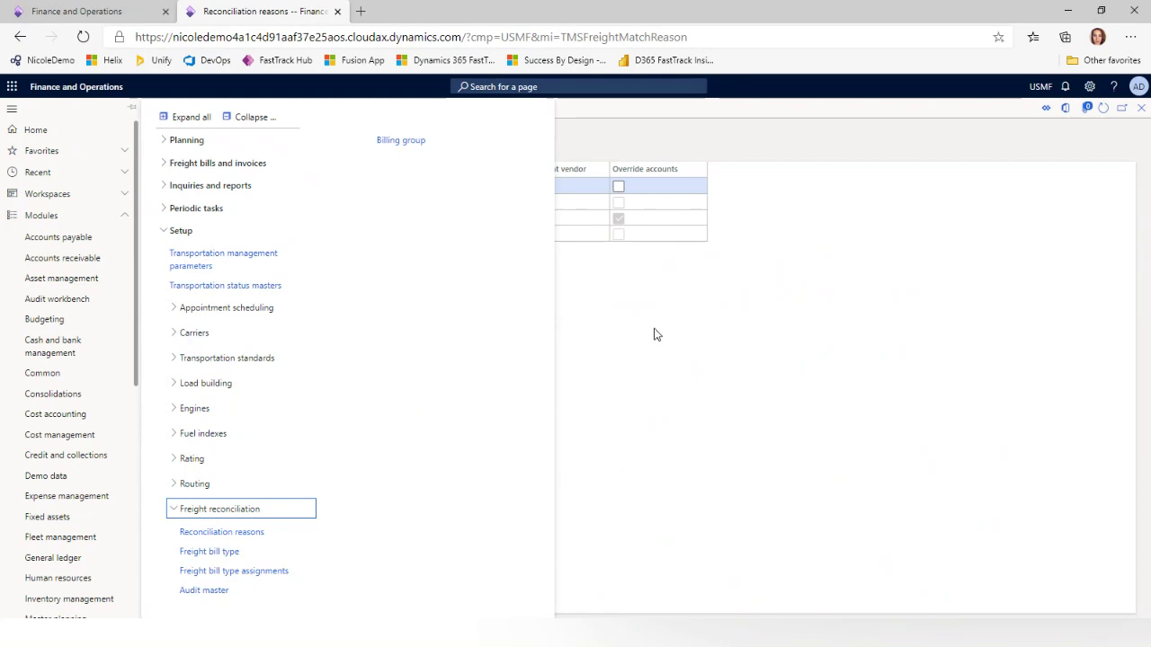
Review Shipping carriers, noting Air Cargo's vendor account AirCarrier, then close the form
click(221, 340)
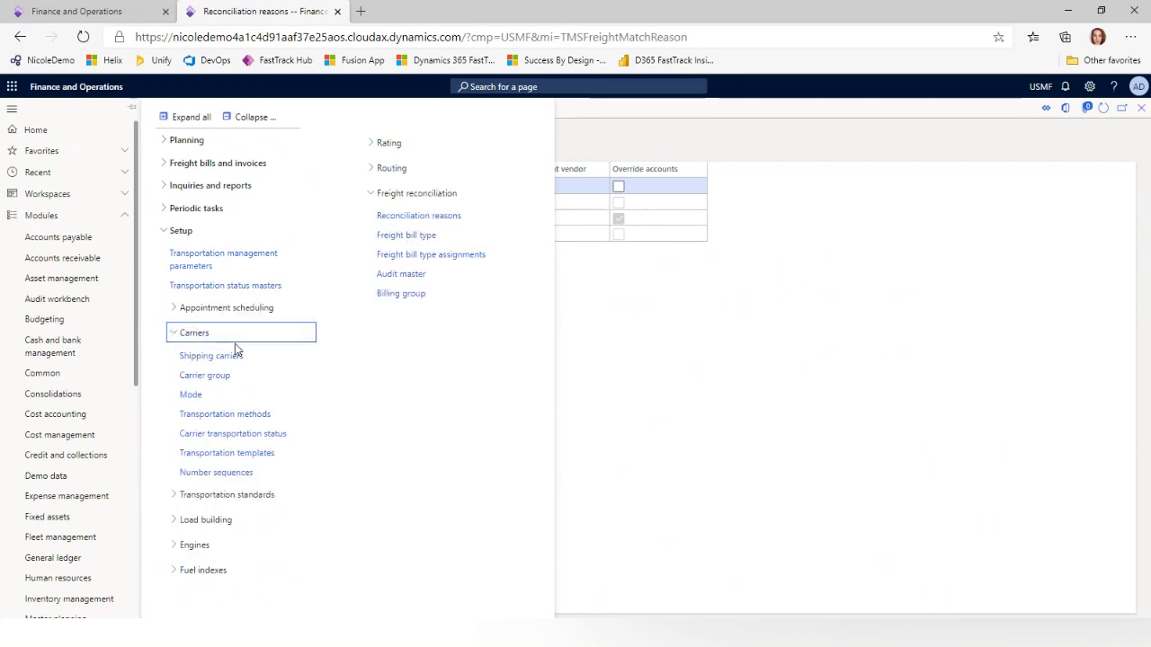
click(217, 360)
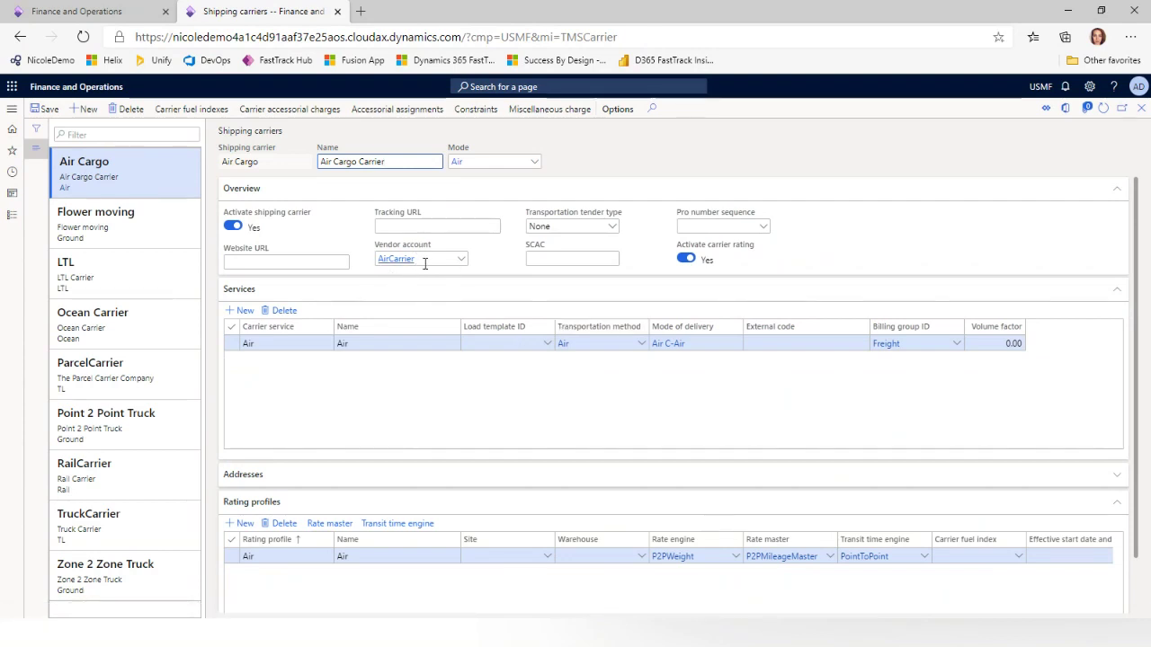
mouse_move(429, 263)
click(1139, 109)
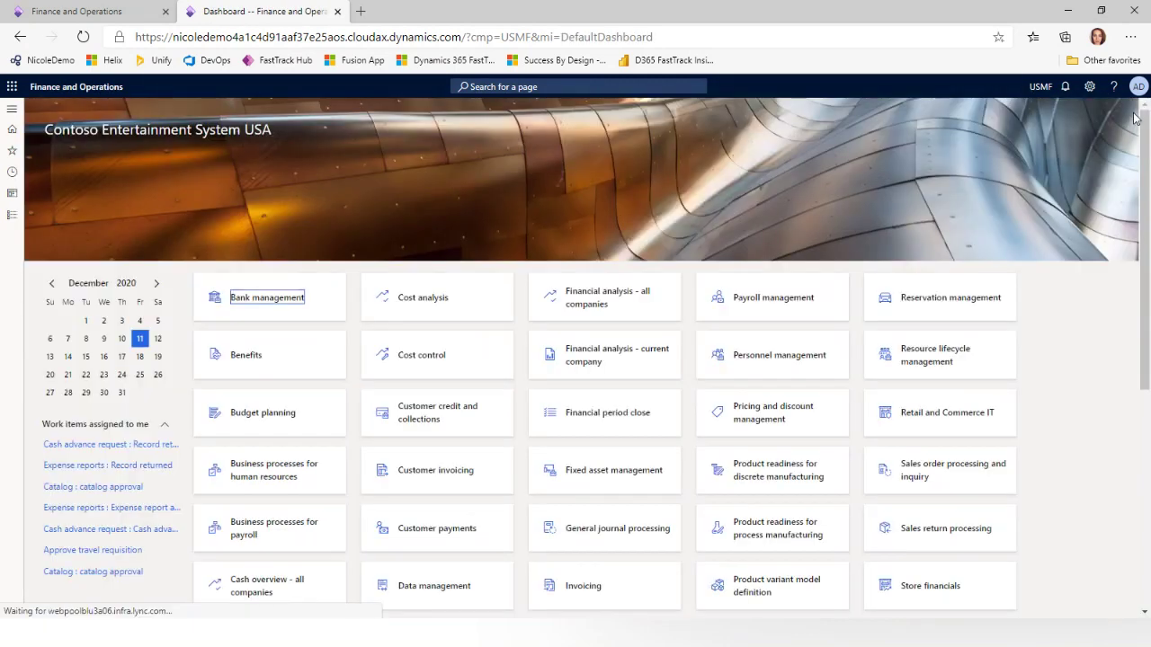
Reopen Reconciliation reasons, select the FB Underage reason, then close the form
click(12, 215)
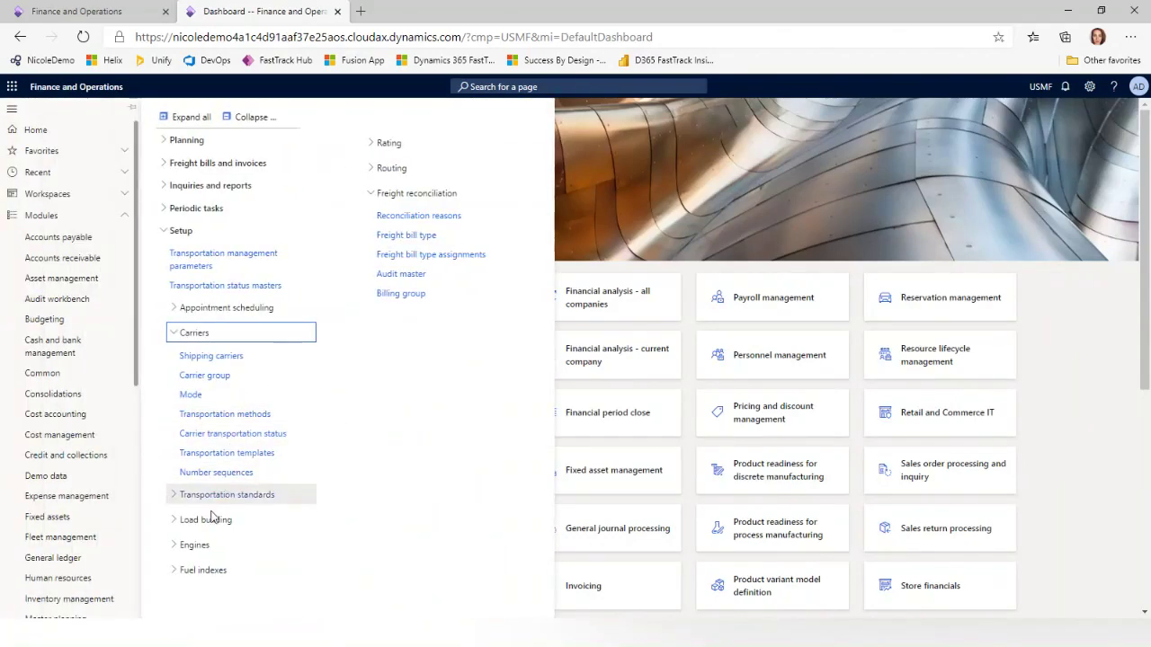
click(422, 217)
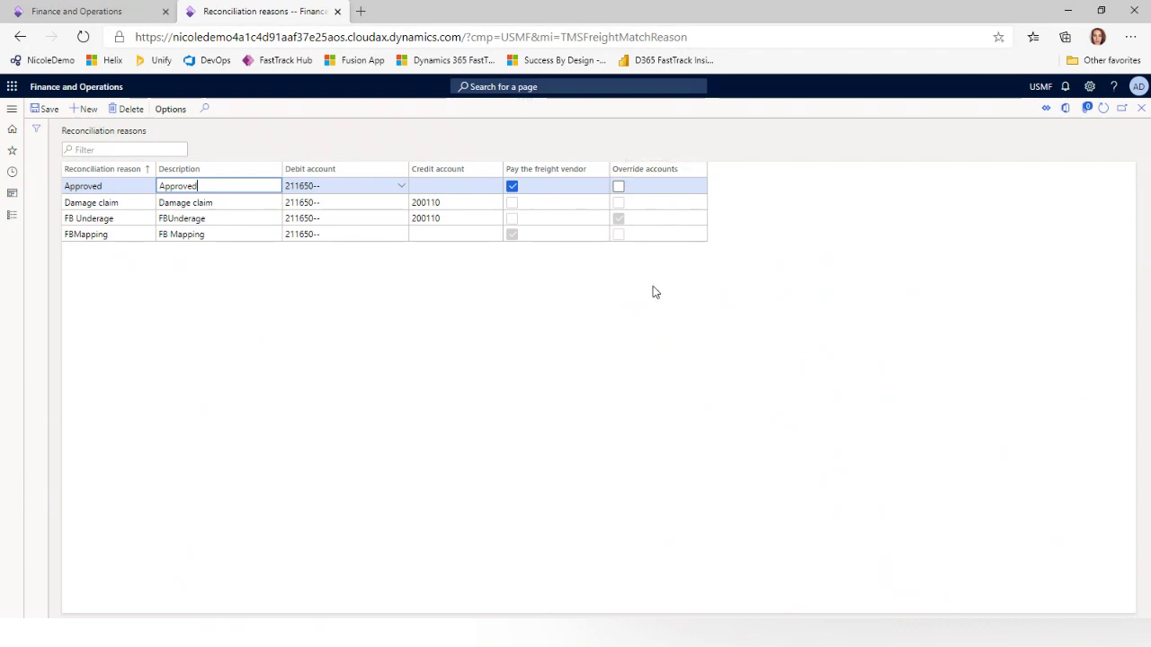
click(115, 219)
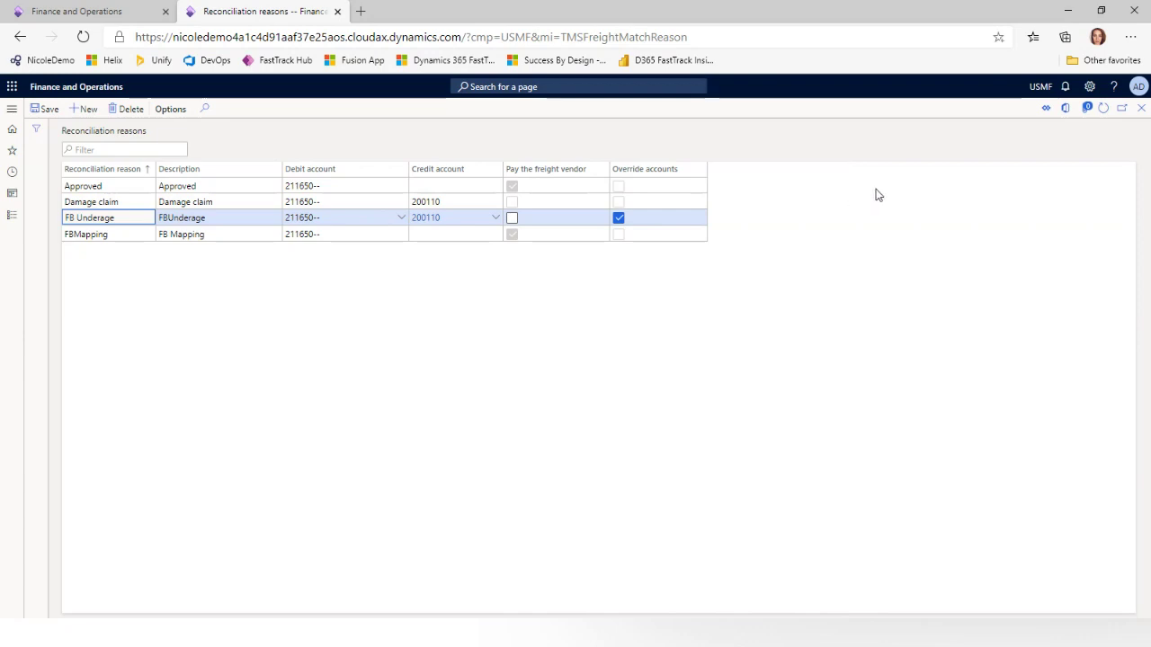
click(1139, 111)
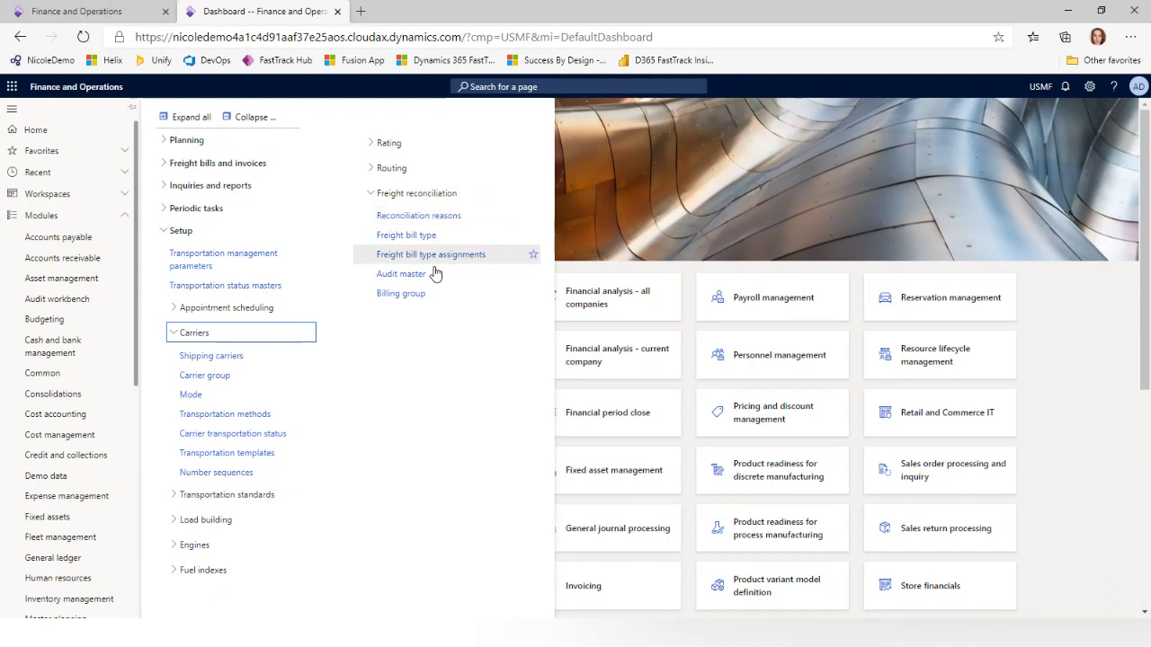
Open the TL Audit master and keep Approved as the overpayment reason code
click(401, 274)
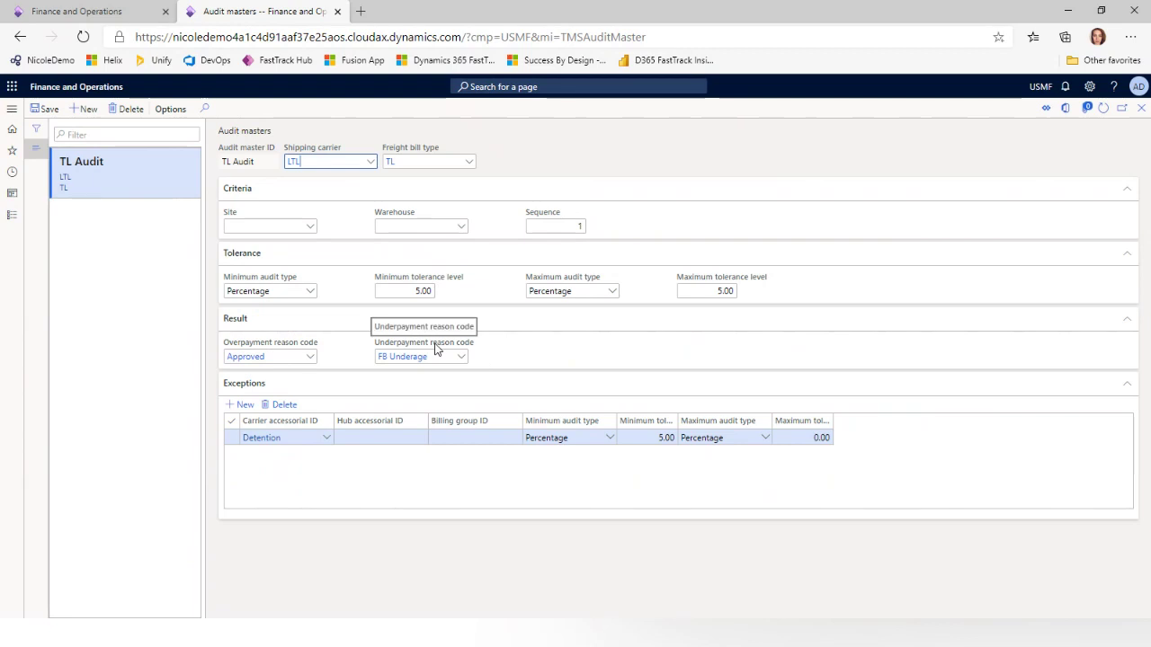
click(310, 357)
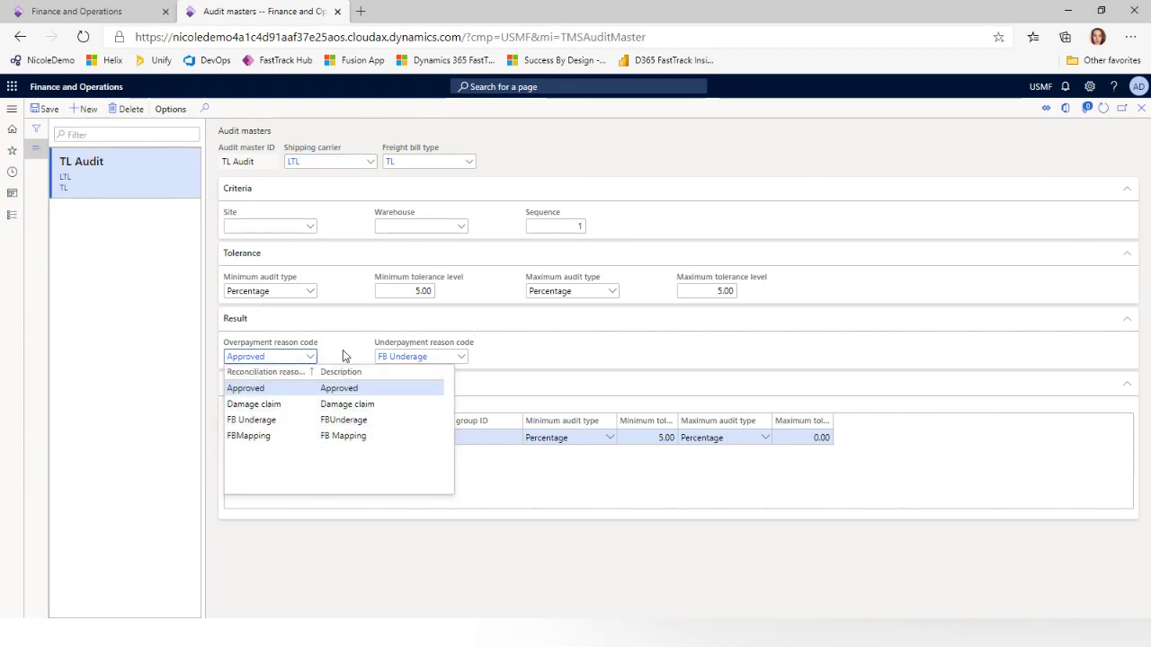
click(342, 350)
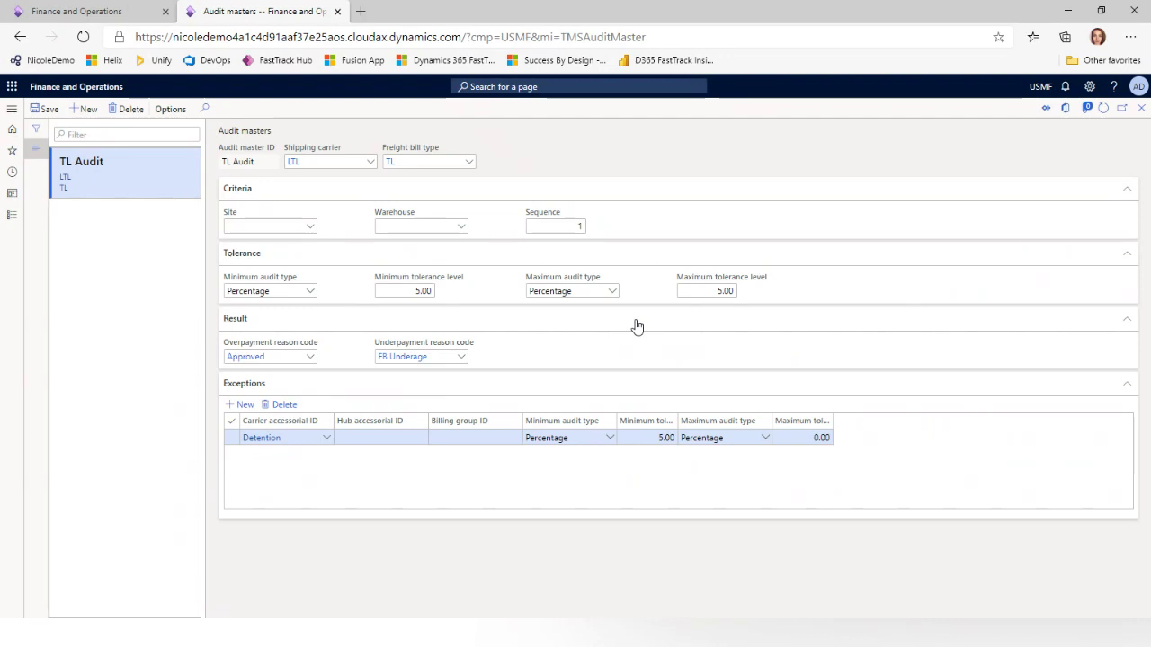
Keep Percentage as the minimum audit type, checking the 5.00 percent tolerances
mouse_move(418, 297)
mouse_move(425, 357)
mouse_move(673, 288)
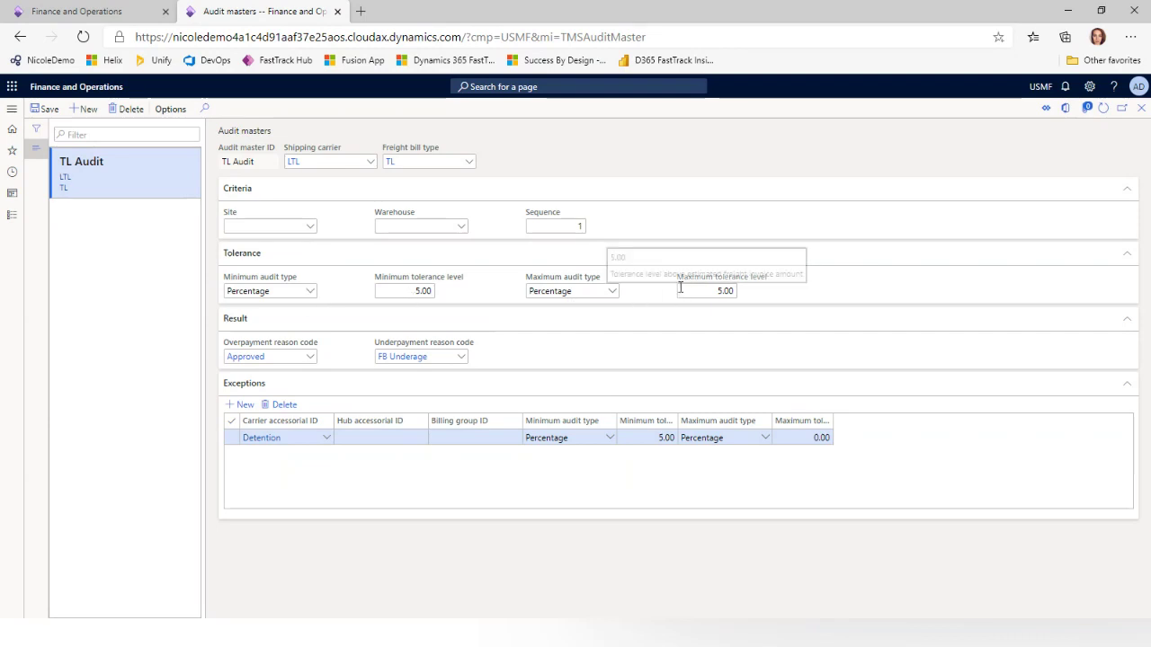
click(311, 293)
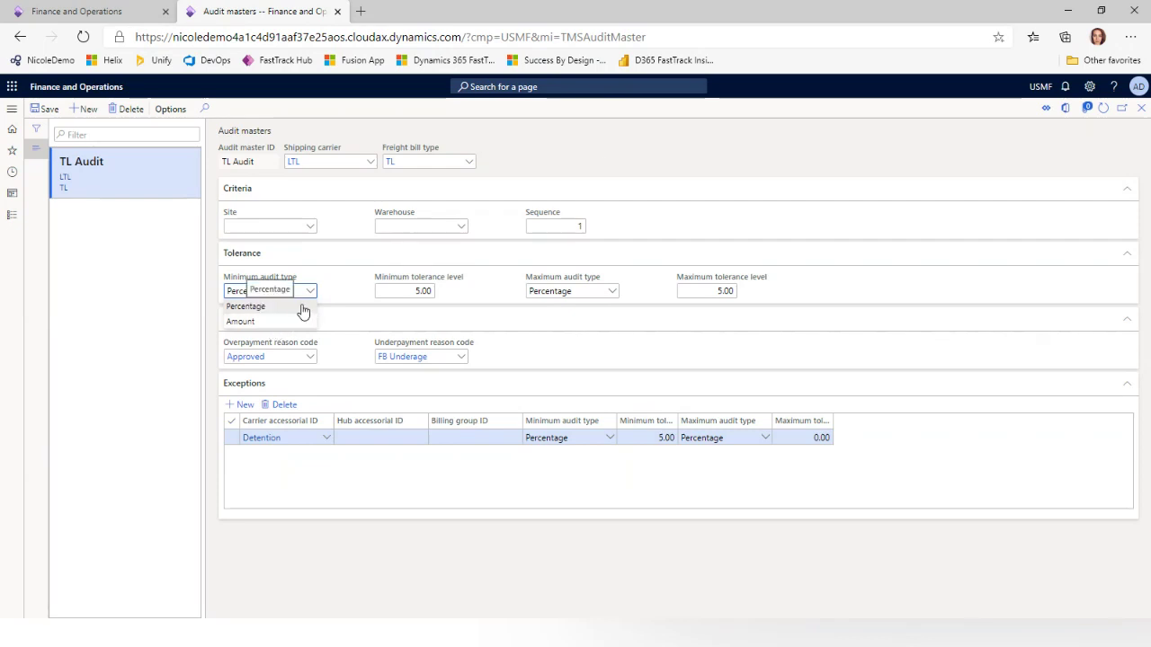
click(692, 166)
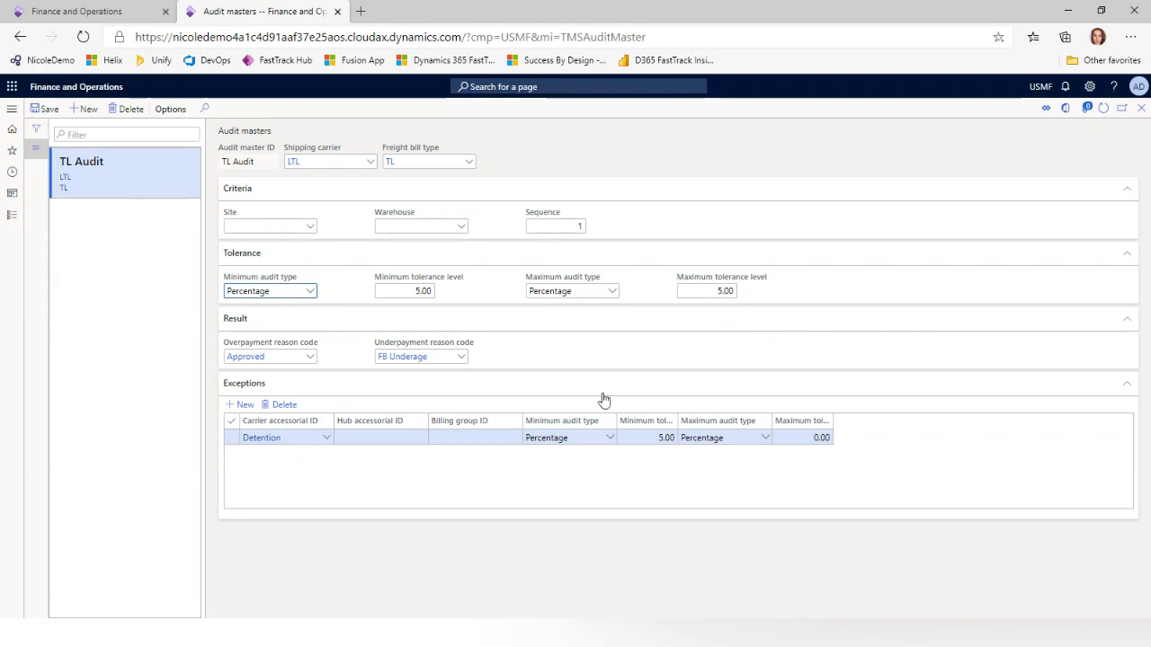
mouse_move(291, 438)
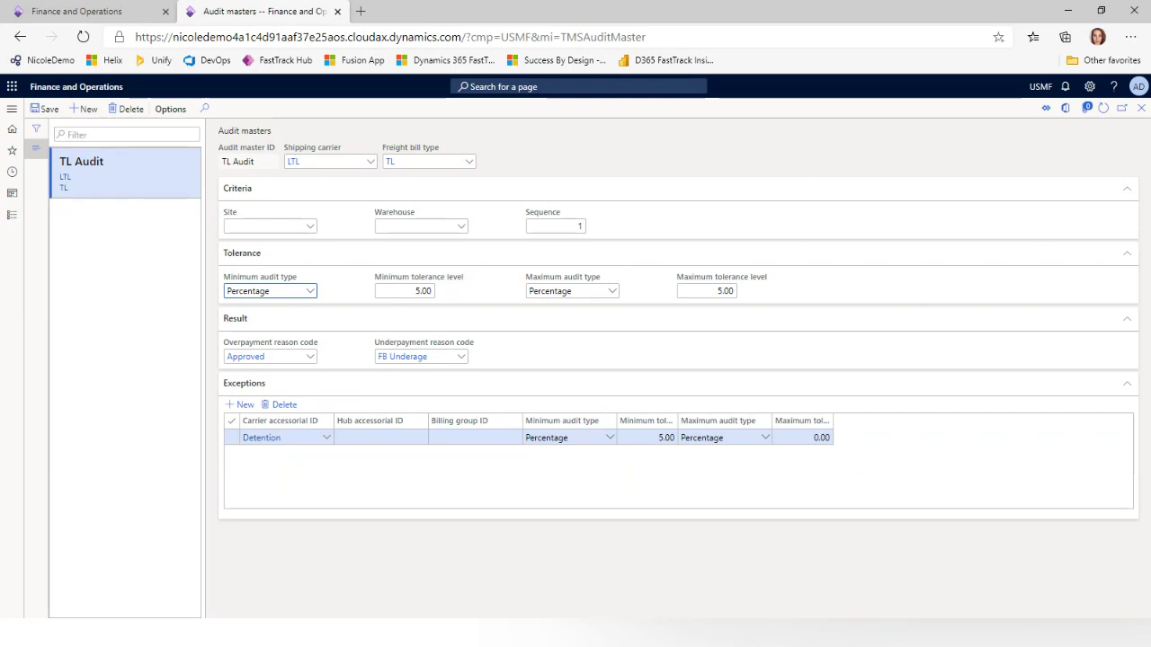
Close Audit masters and open sales order 000937 from Accounts receivable's All sales orders
click(1141, 112)
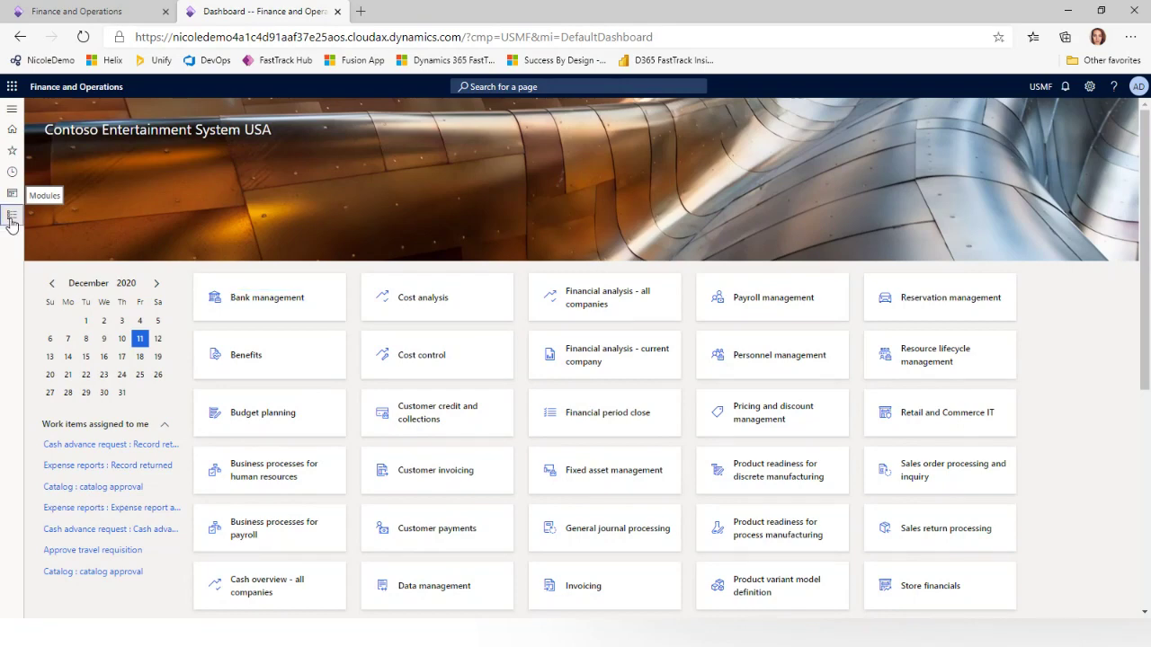
click(9, 223)
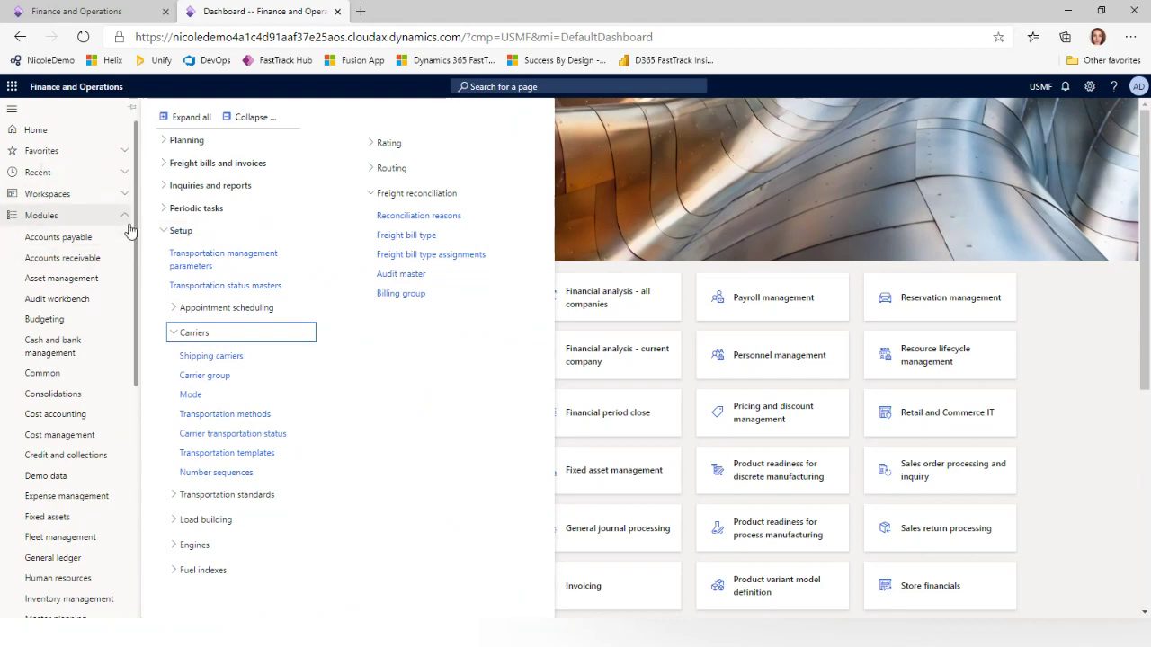
click(80, 259)
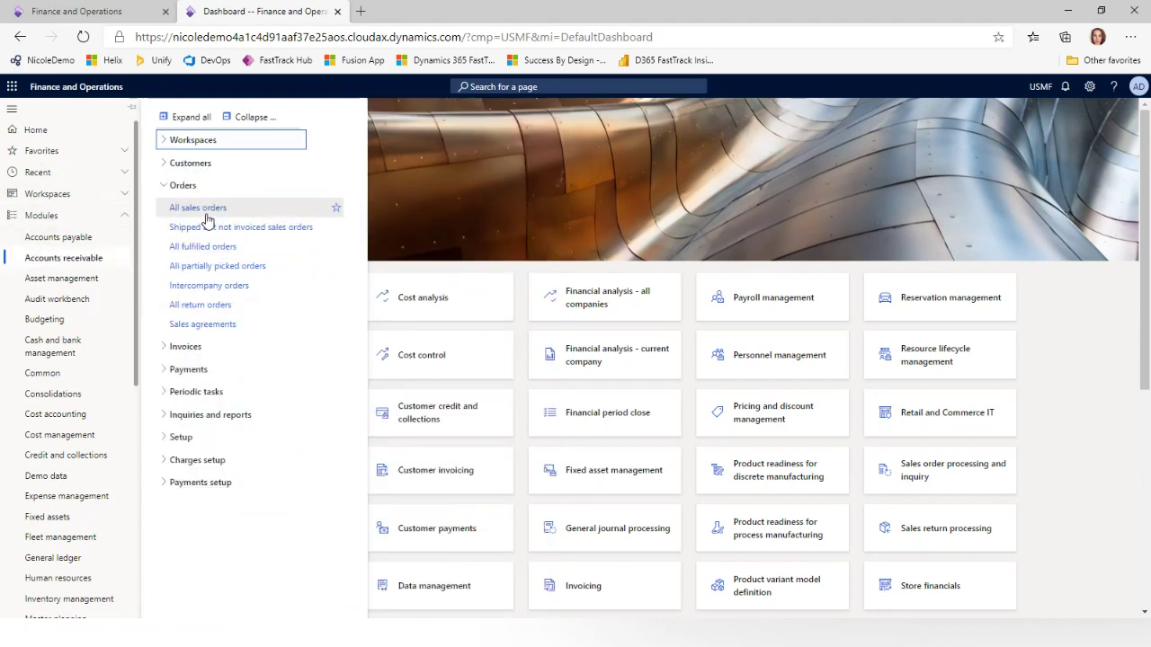
click(200, 209)
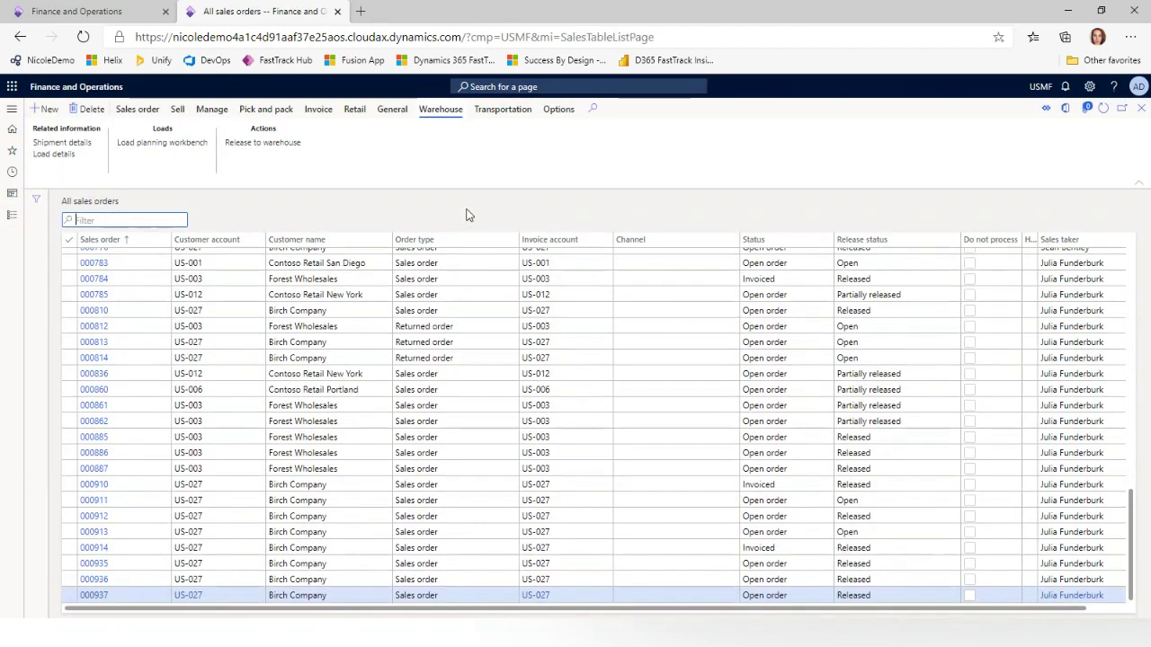
click(89, 599)
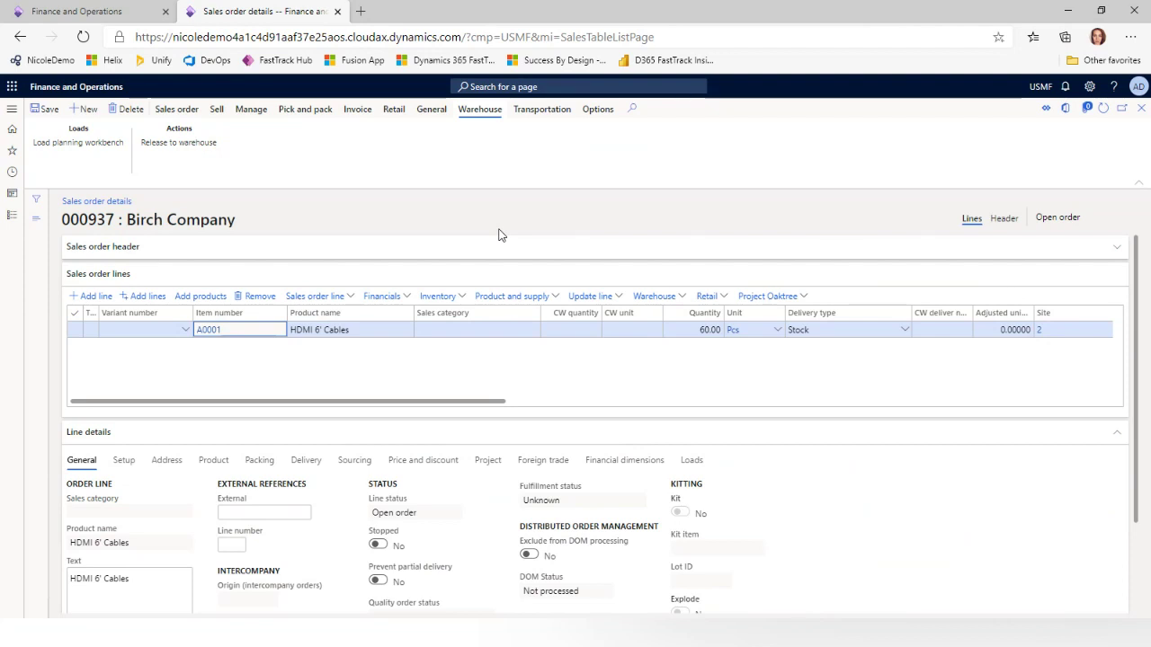
Open load USMF-000234 from the order line's Loads and bring up its Rate route workbench
click(691, 465)
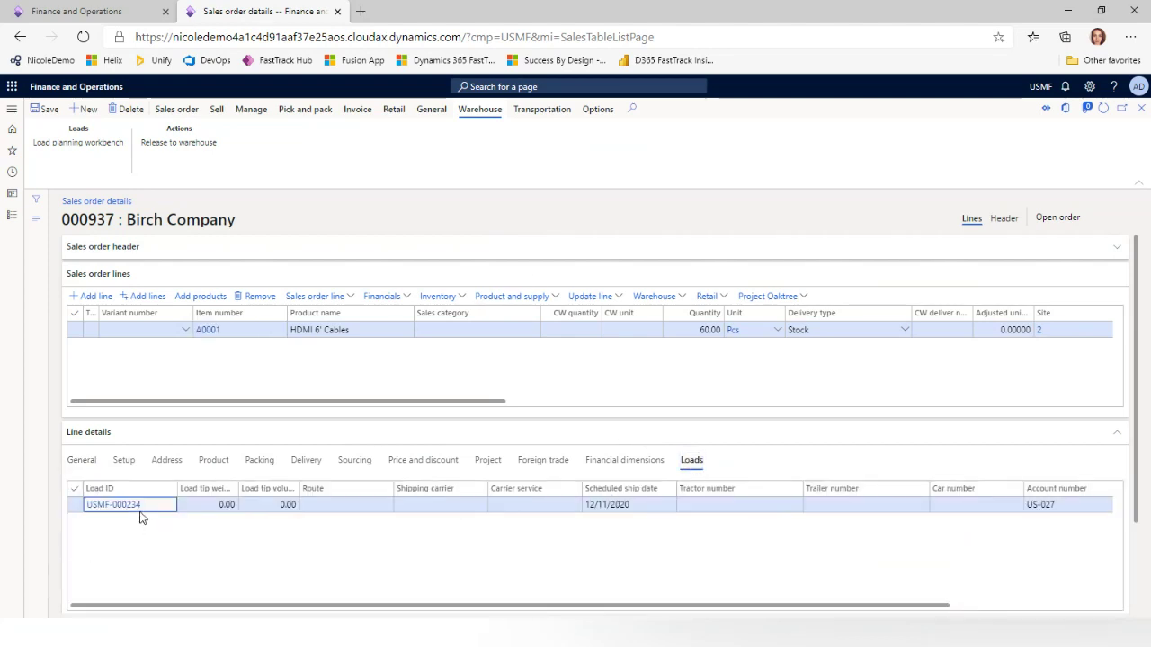
click(109, 507)
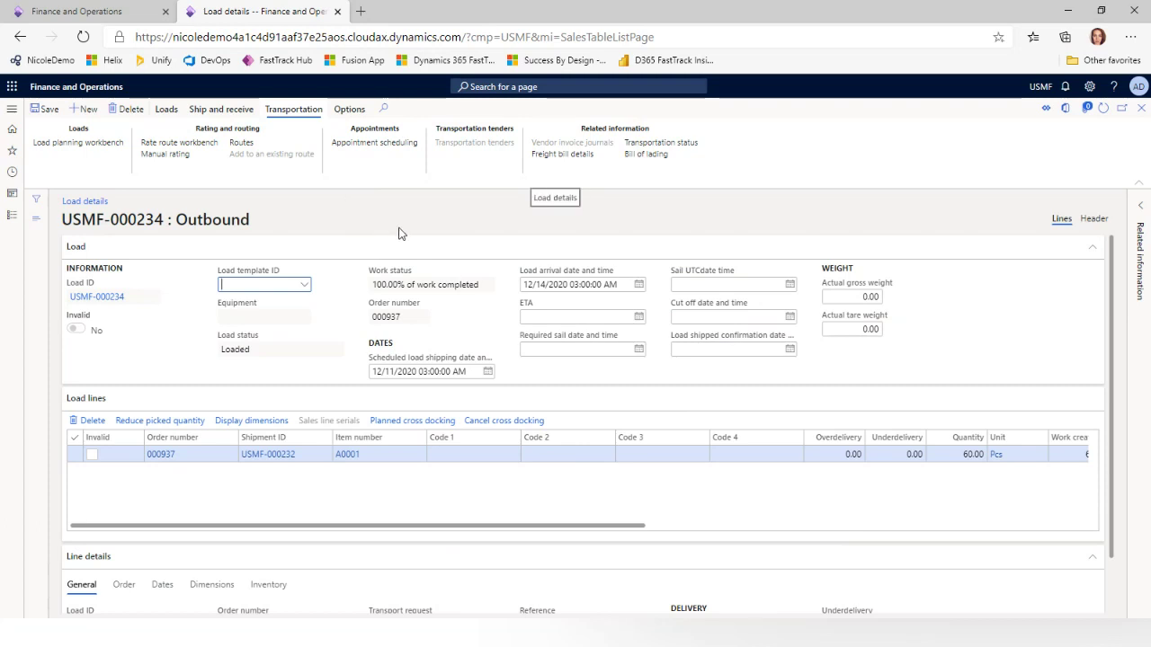
click(213, 173)
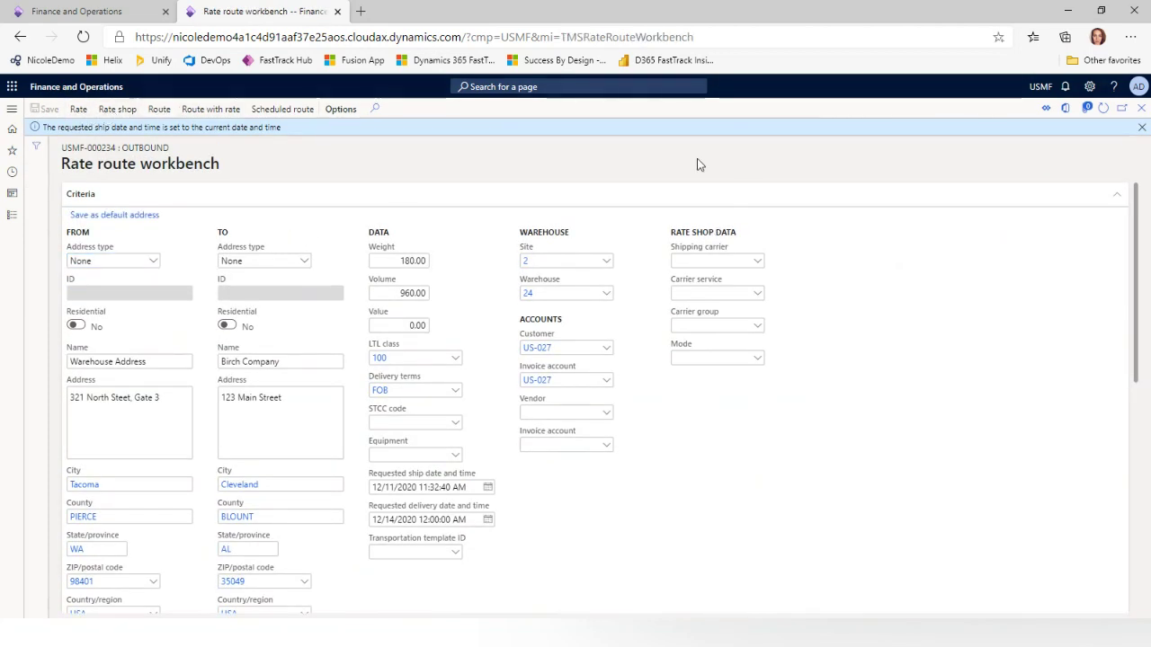
Scroll down to the Route Results grid showing the single LTL rate of 1,000.00 USD
scroll(738, 485, down, 4)
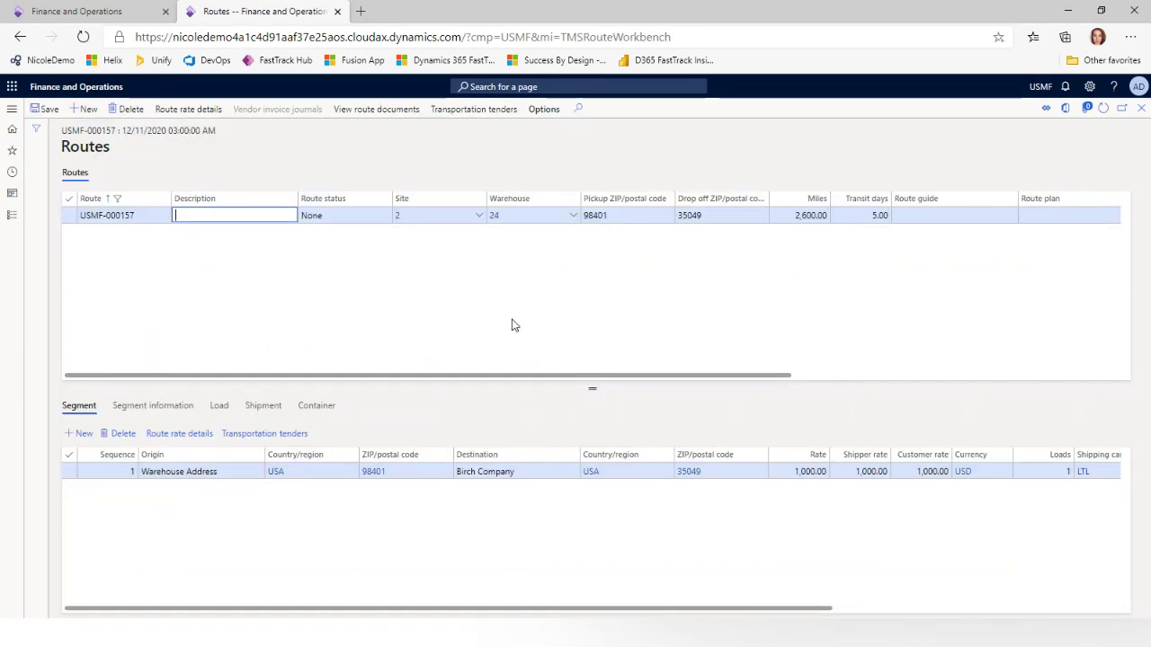
Scroll the Routes grid right to check the 1,000.00 USD rate, then return to the workbench
drag(629, 376, 942, 371)
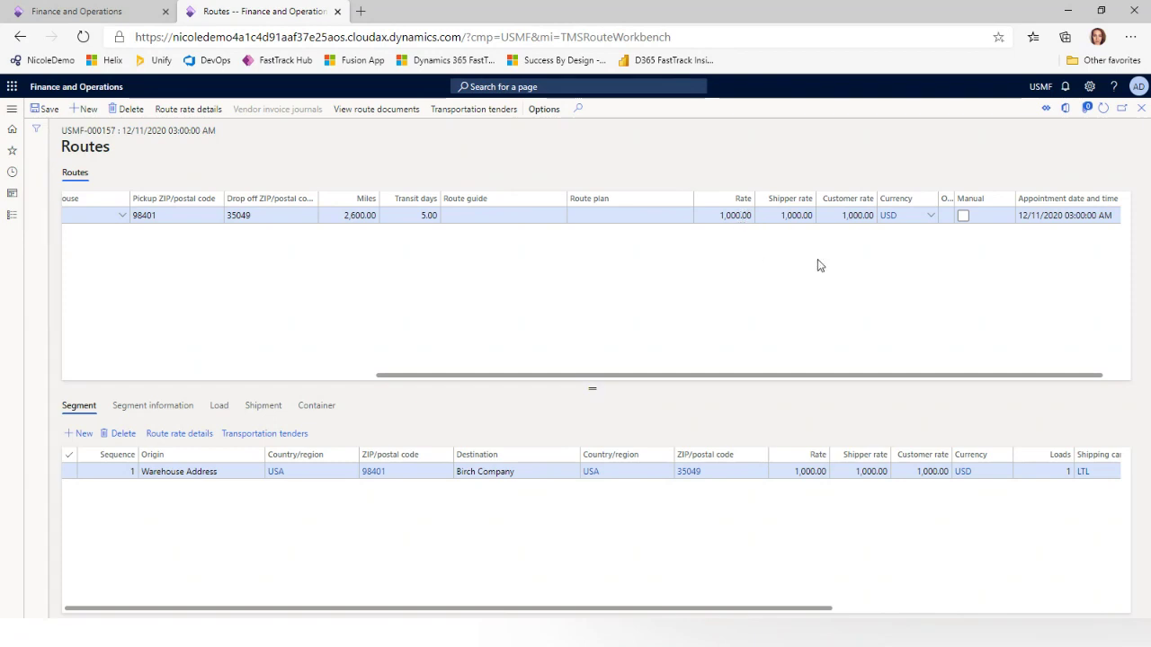
click(1139, 109)
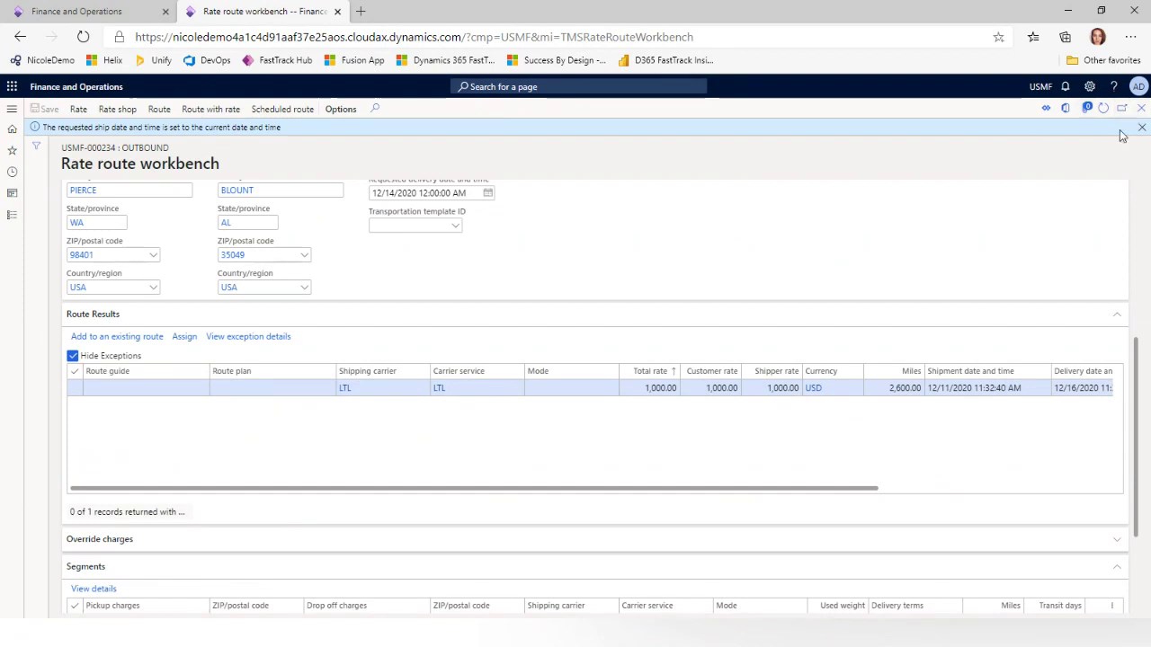
Confirm the outbound shipment for load USMF-000234, verify status Shipped, and open its freight bill details
click(1140, 109)
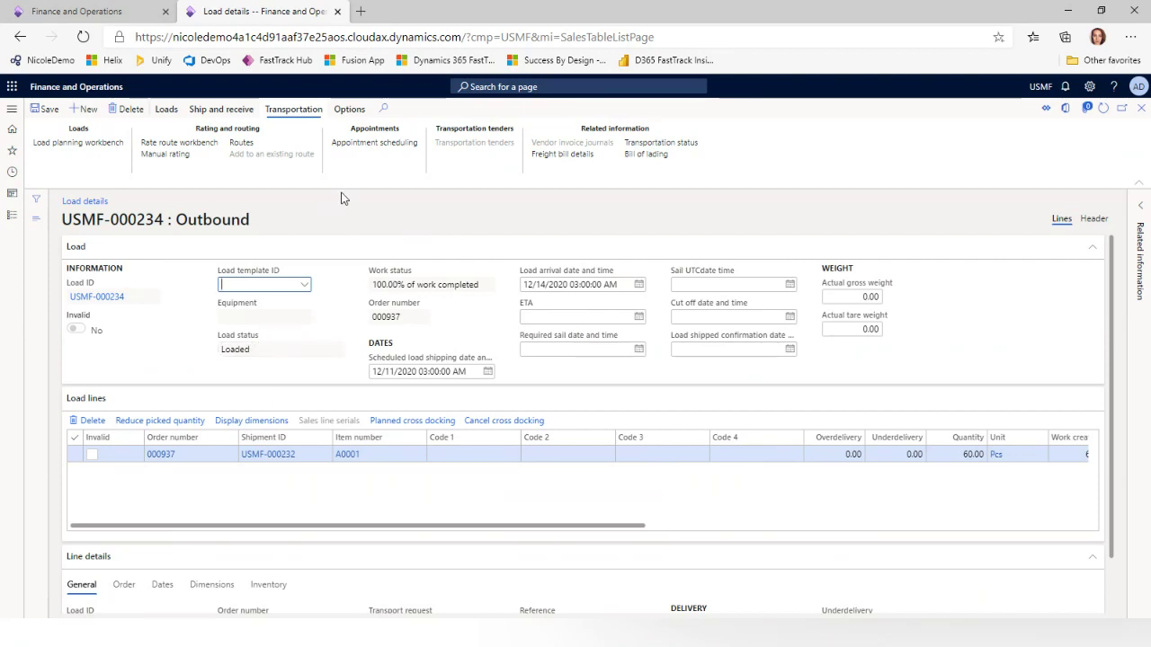
click(239, 111)
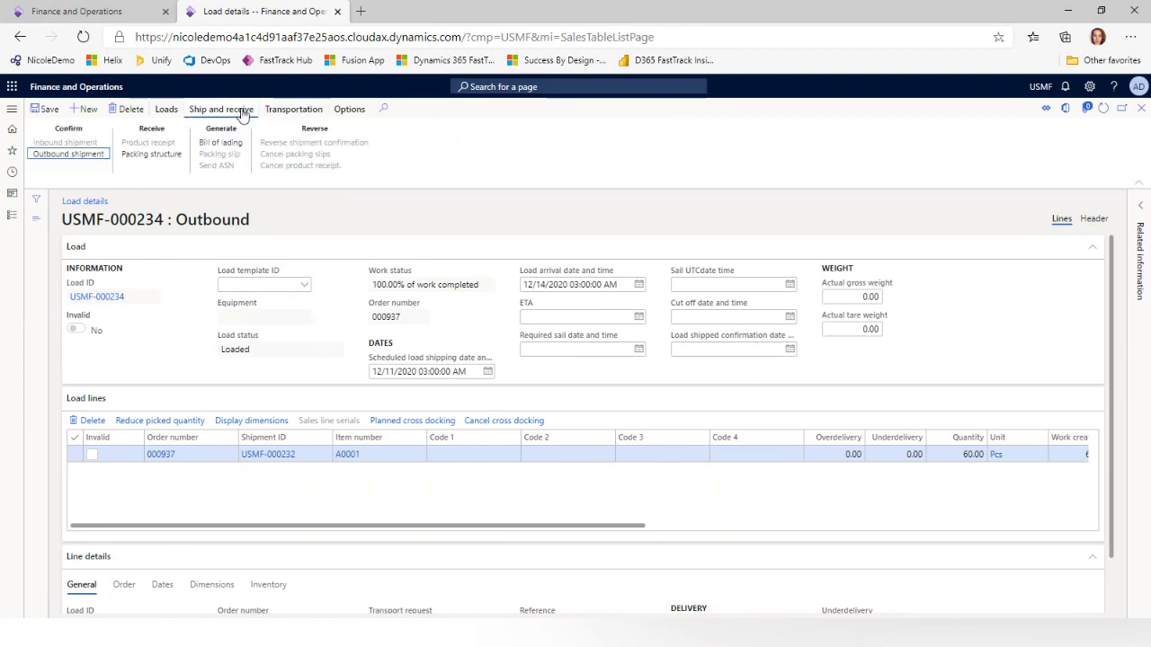
click(83, 159)
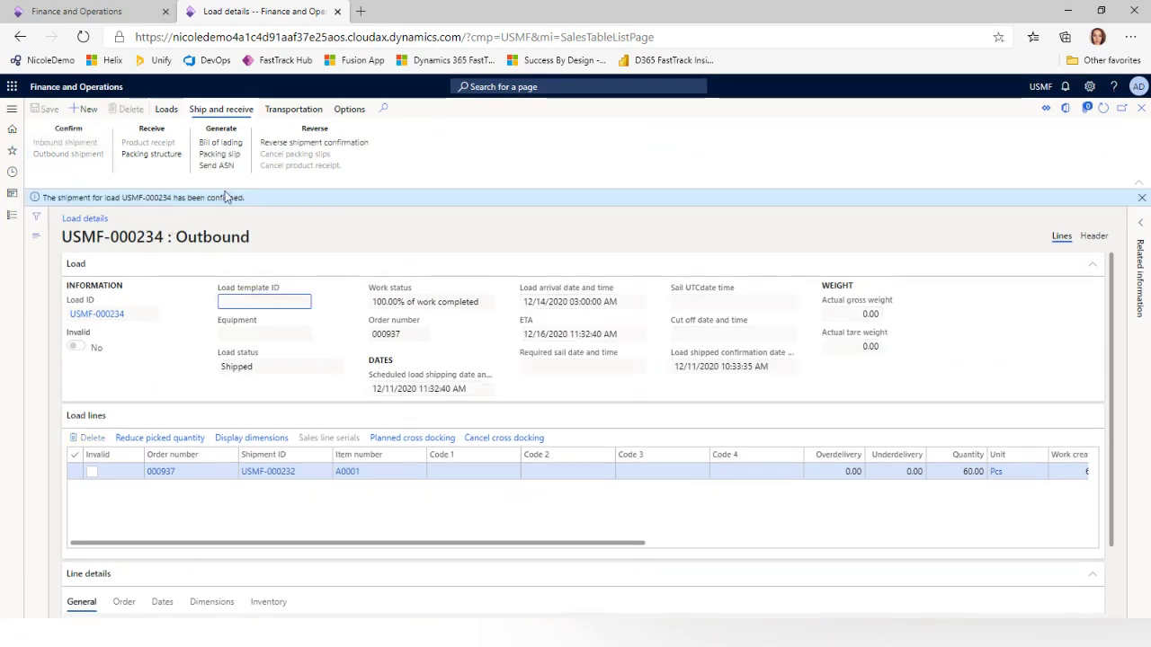
click(269, 368)
click(301, 390)
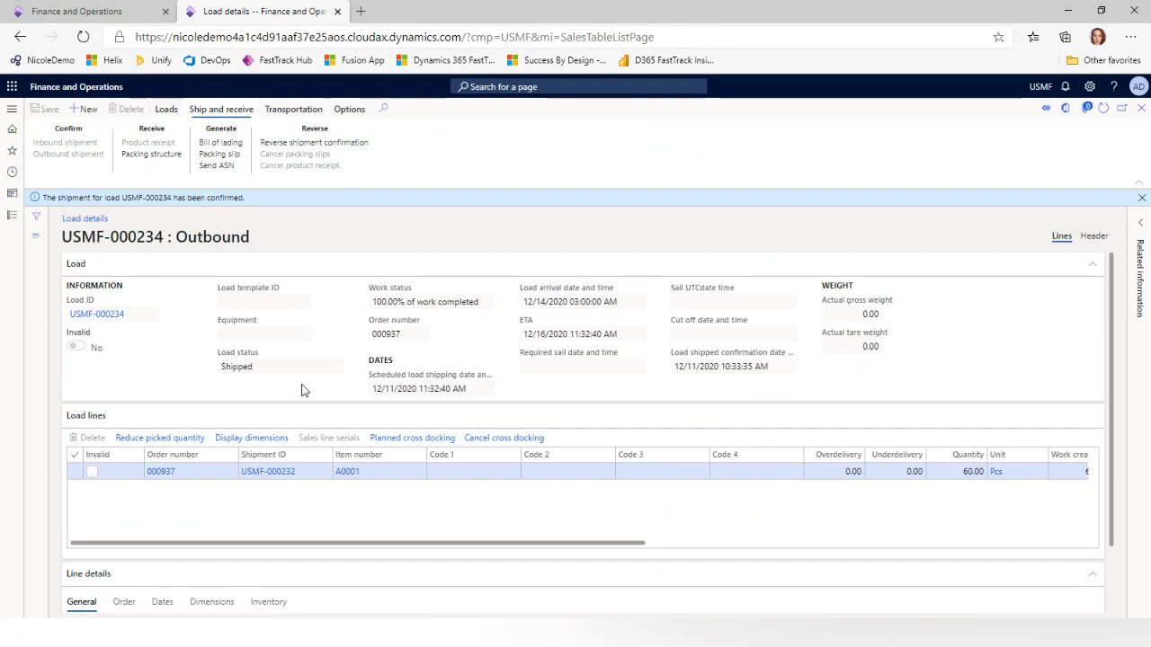
click(290, 112)
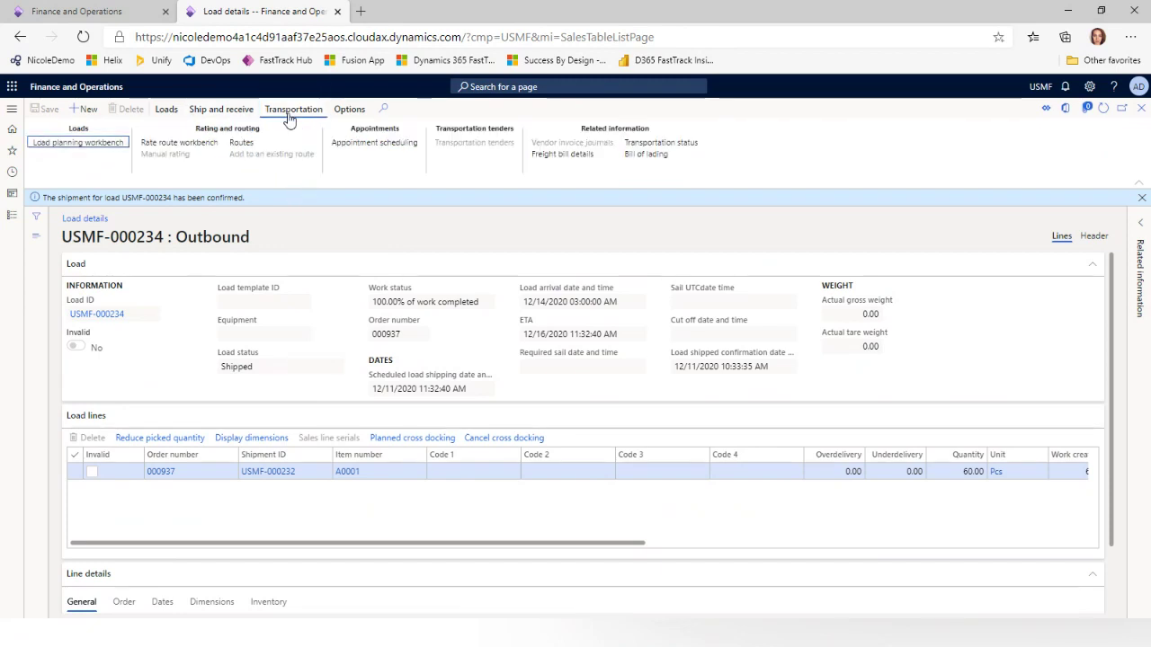
click(576, 154)
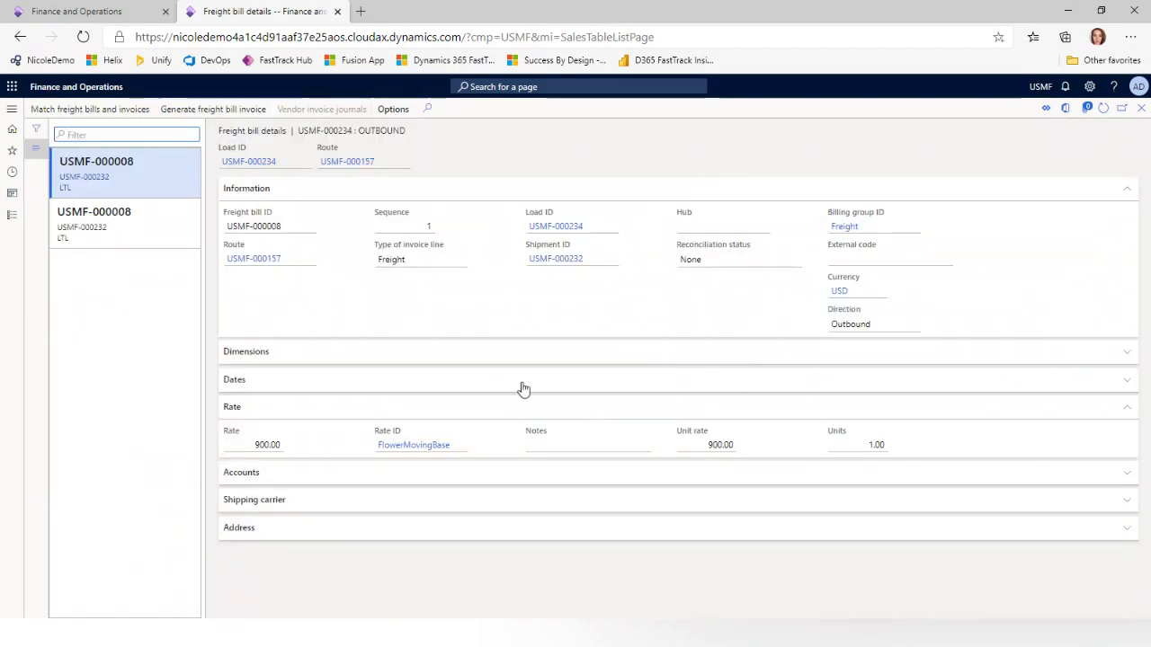
Review freight bill USMF-000008's lines: 900.00 freight and 100.00 Detention accessorial, then close
click(252, 444)
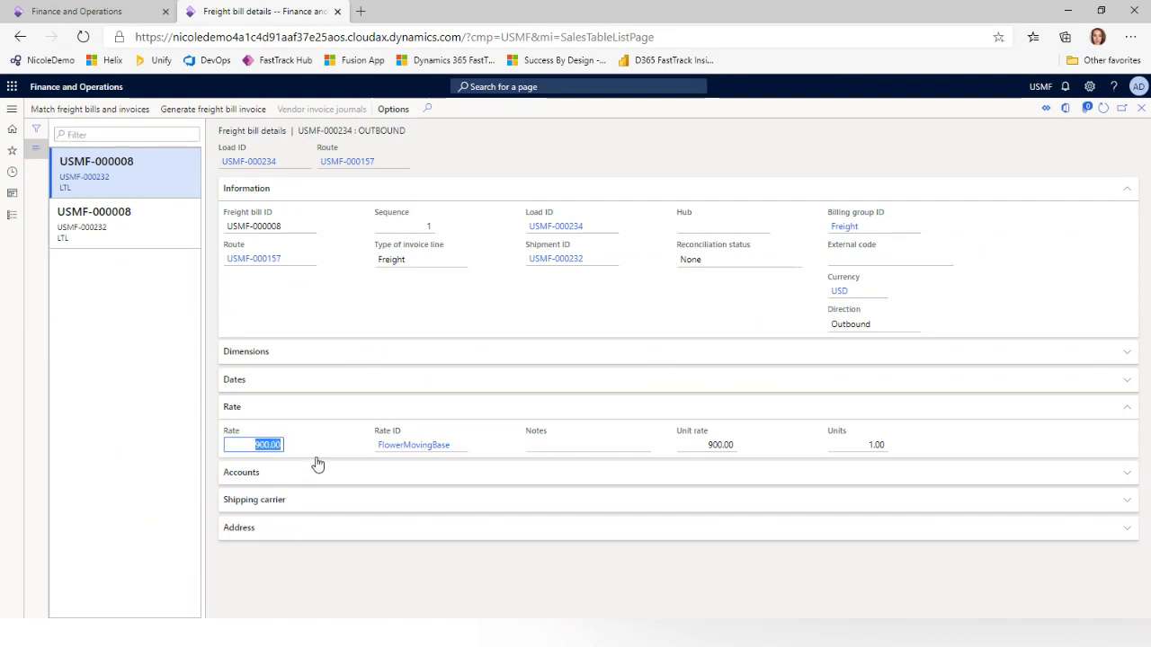
click(157, 241)
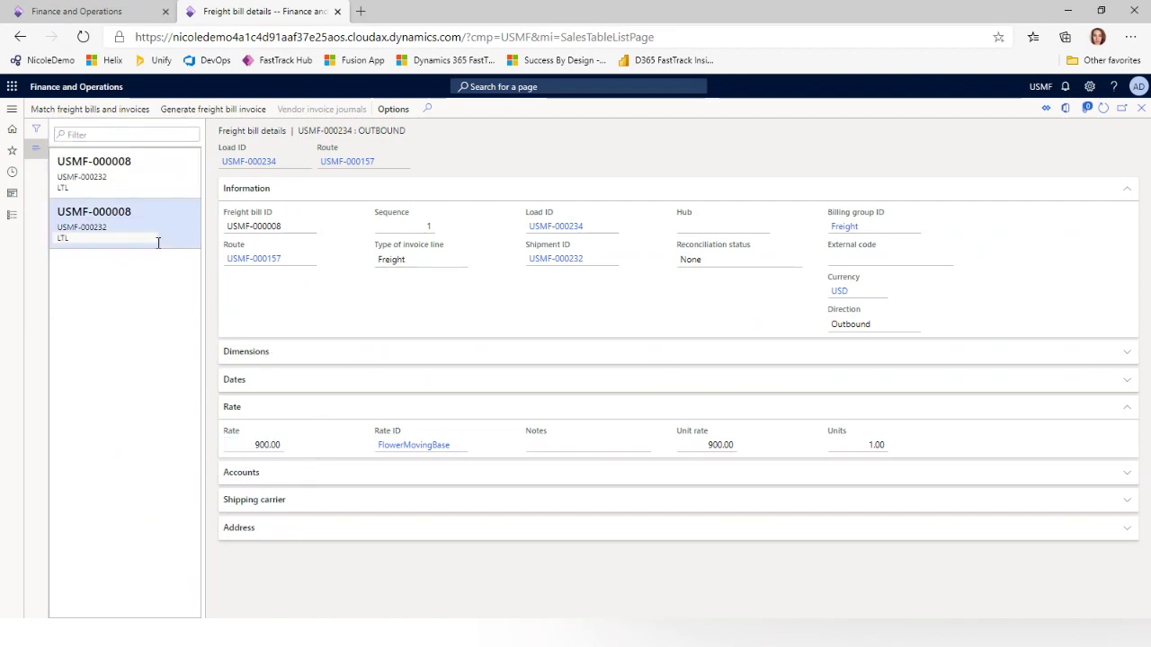
click(428, 261)
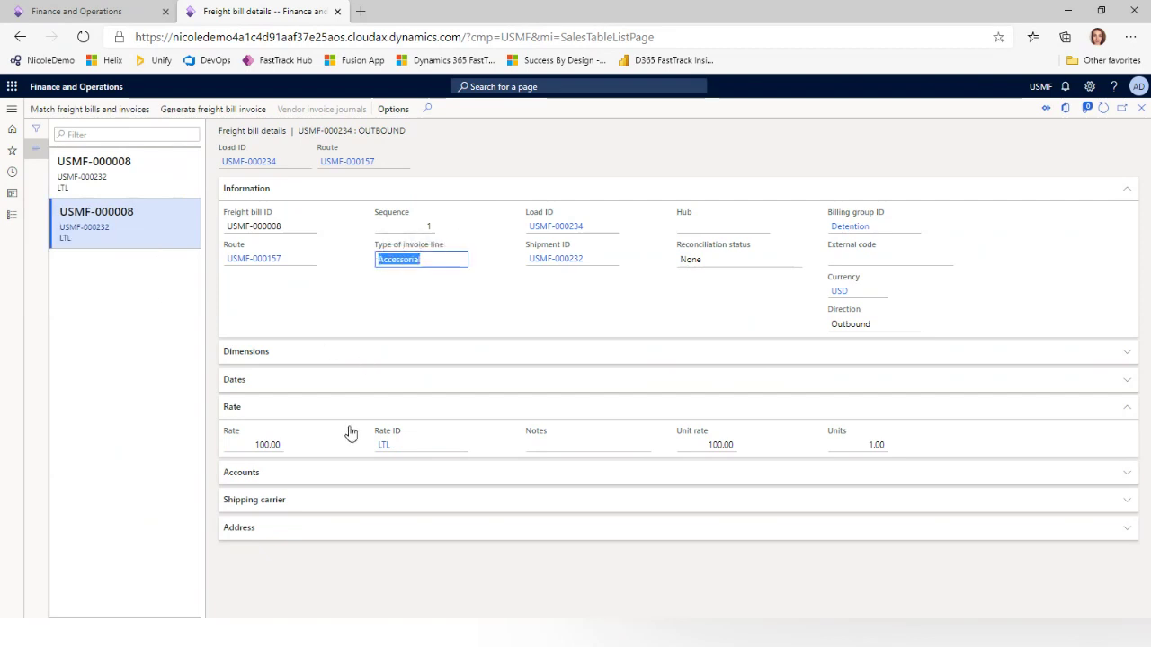
click(261, 445)
click(861, 228)
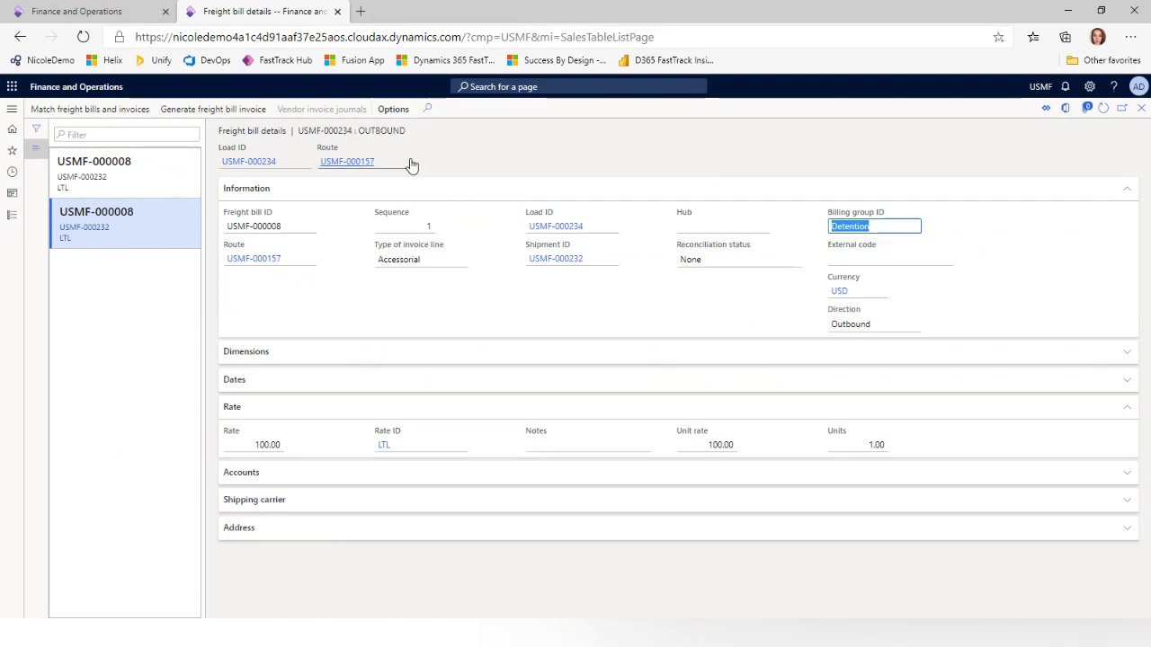
mouse_move(411, 164)
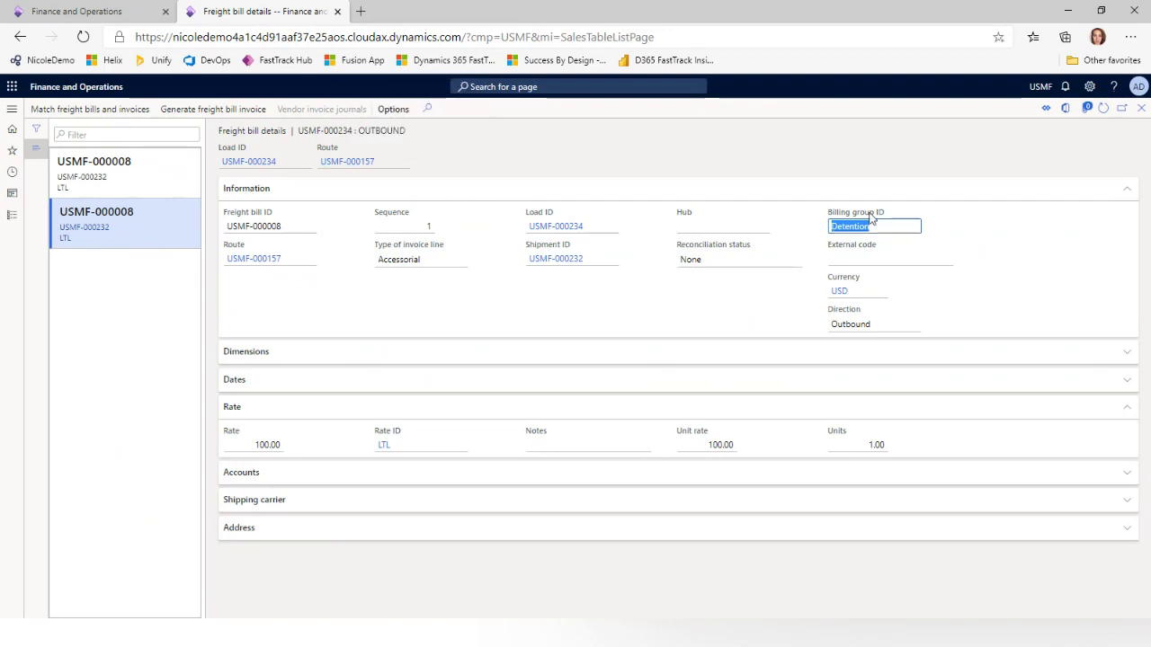
click(1140, 112)
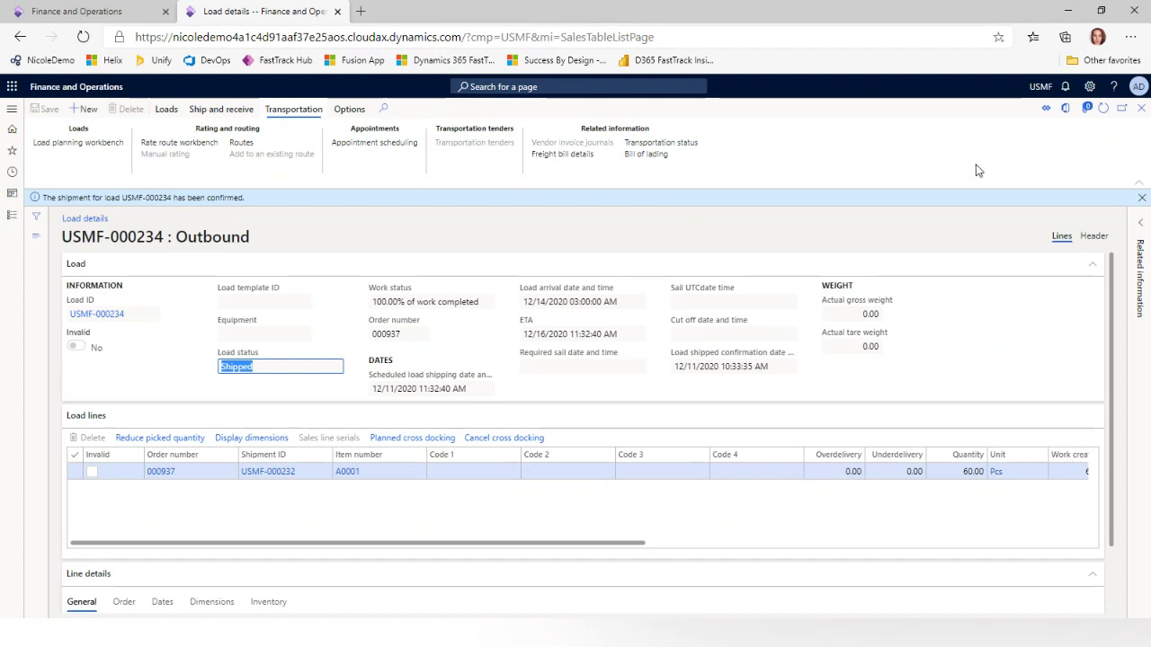
Return to sales order 000937 and open Maintain charges for line A0001
click(1140, 108)
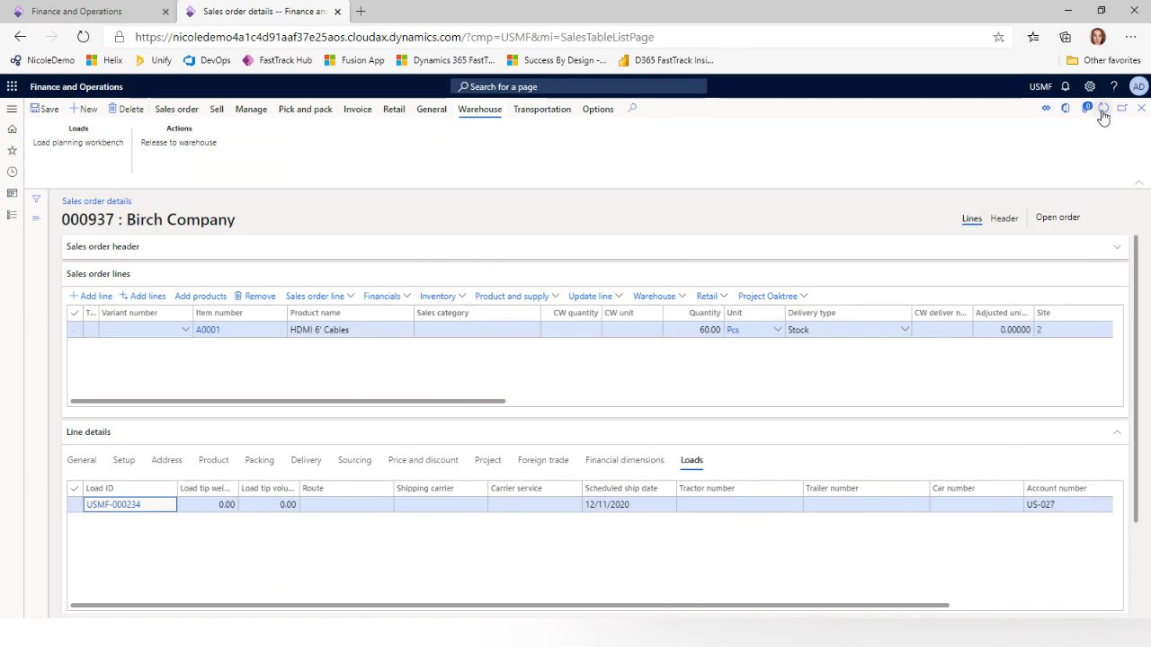
click(384, 297)
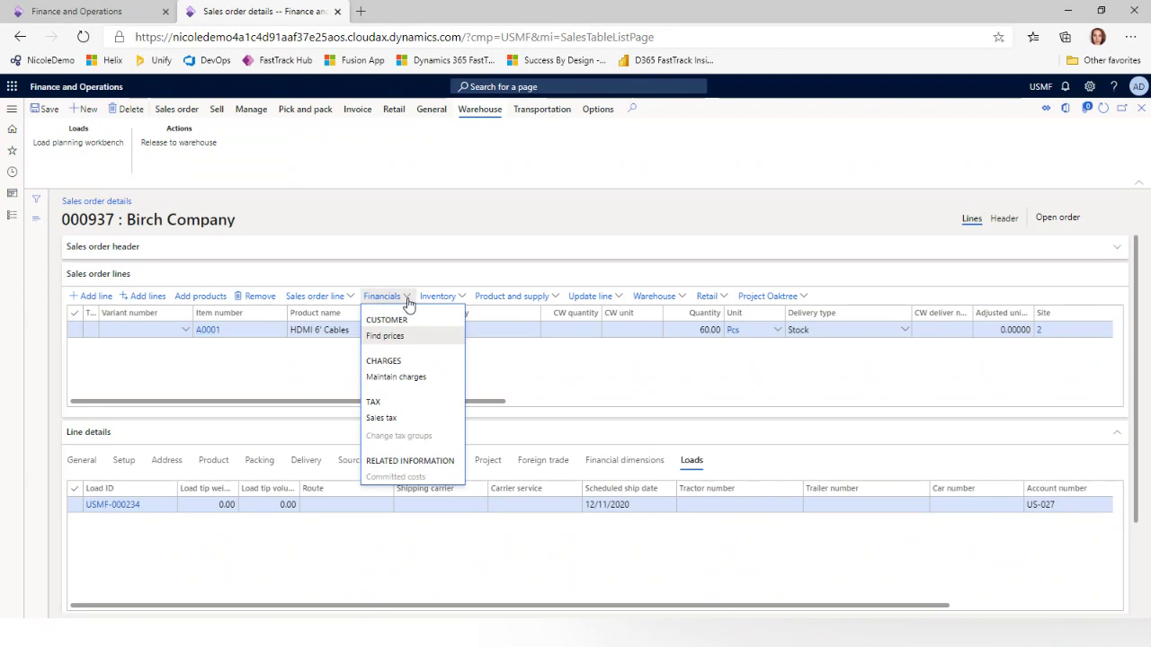
click(410, 378)
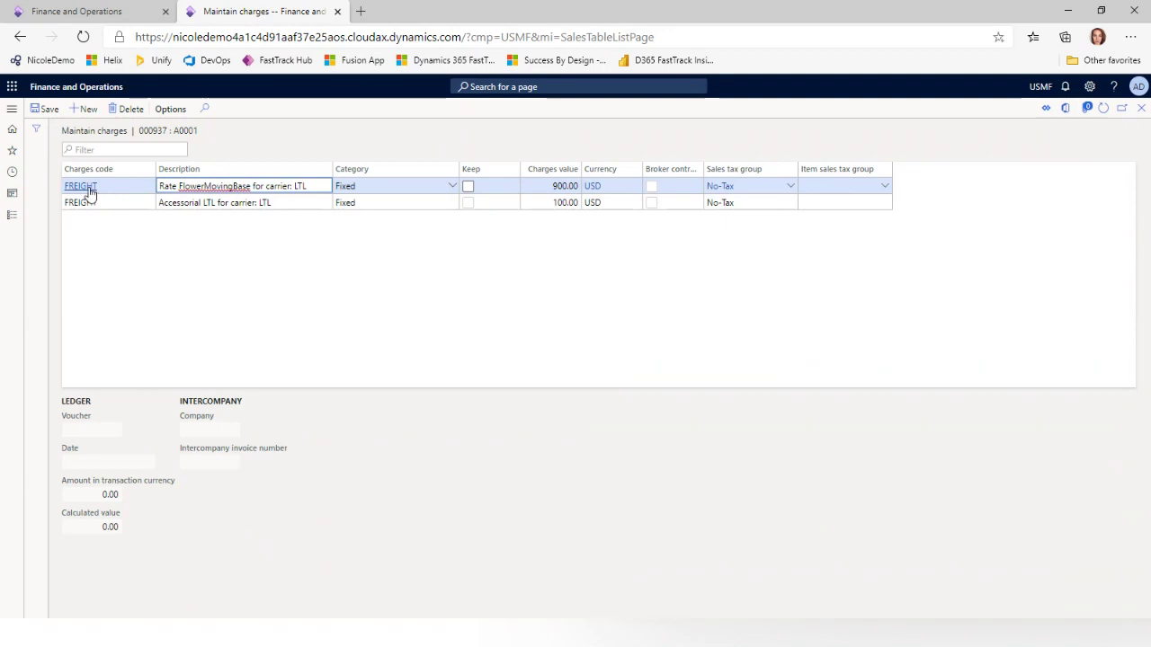
Open the FREIGHT charges code to review its posting, then close back to order 000937
mouse_move(90, 192)
click(88, 191)
click(87, 190)
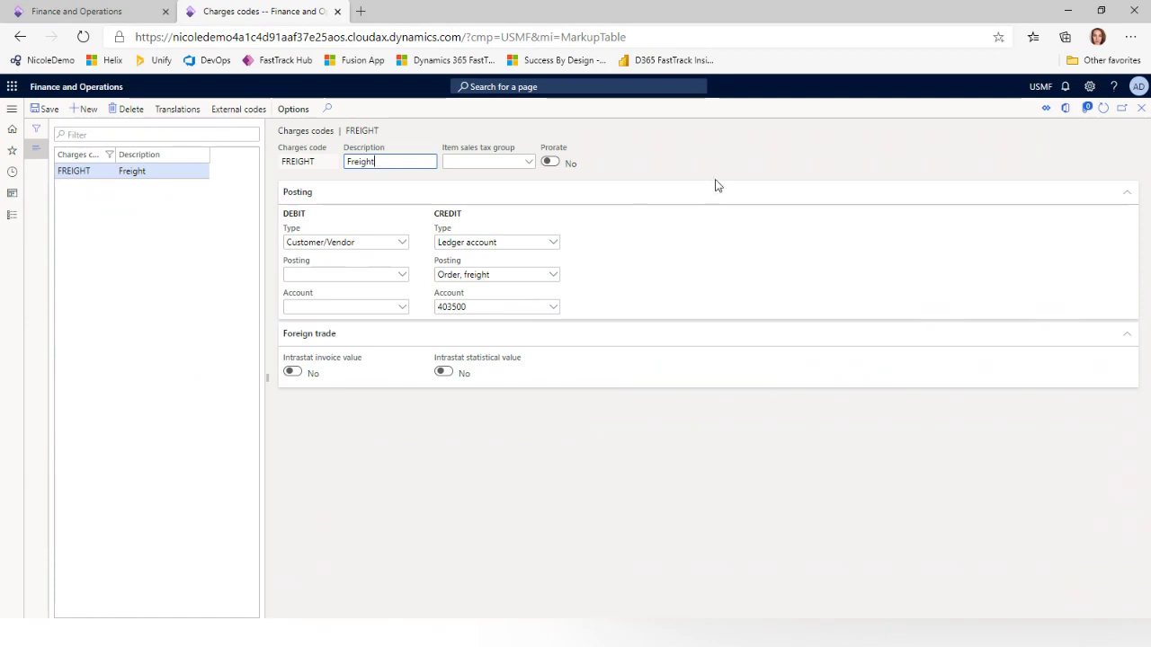
click(1141, 109)
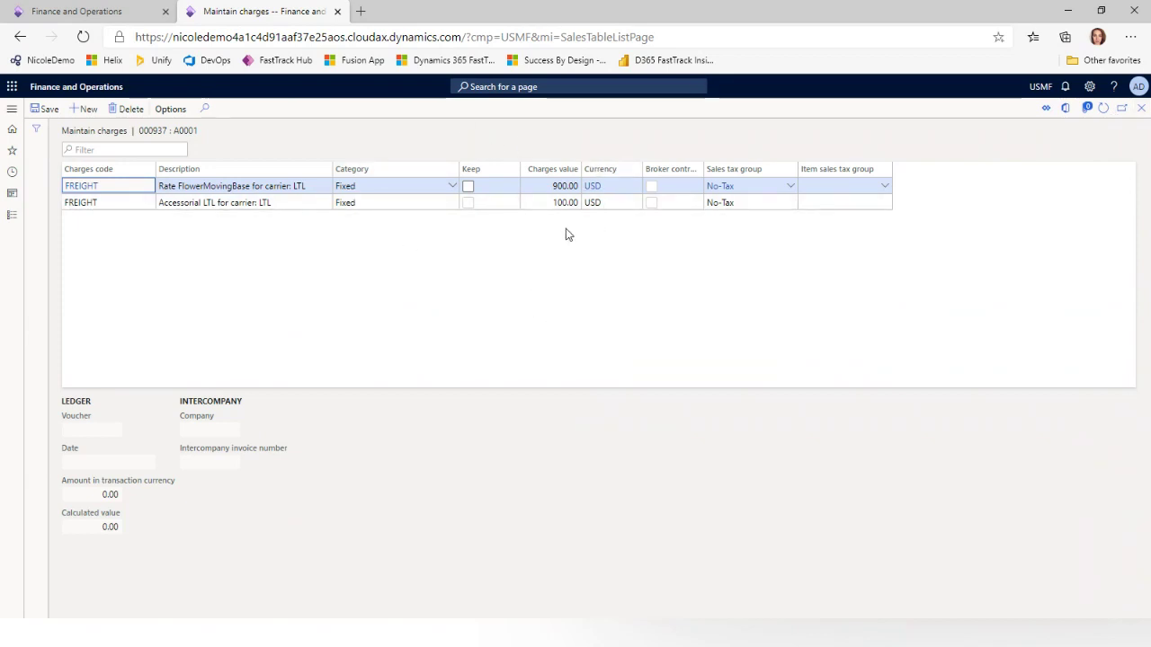
click(1141, 108)
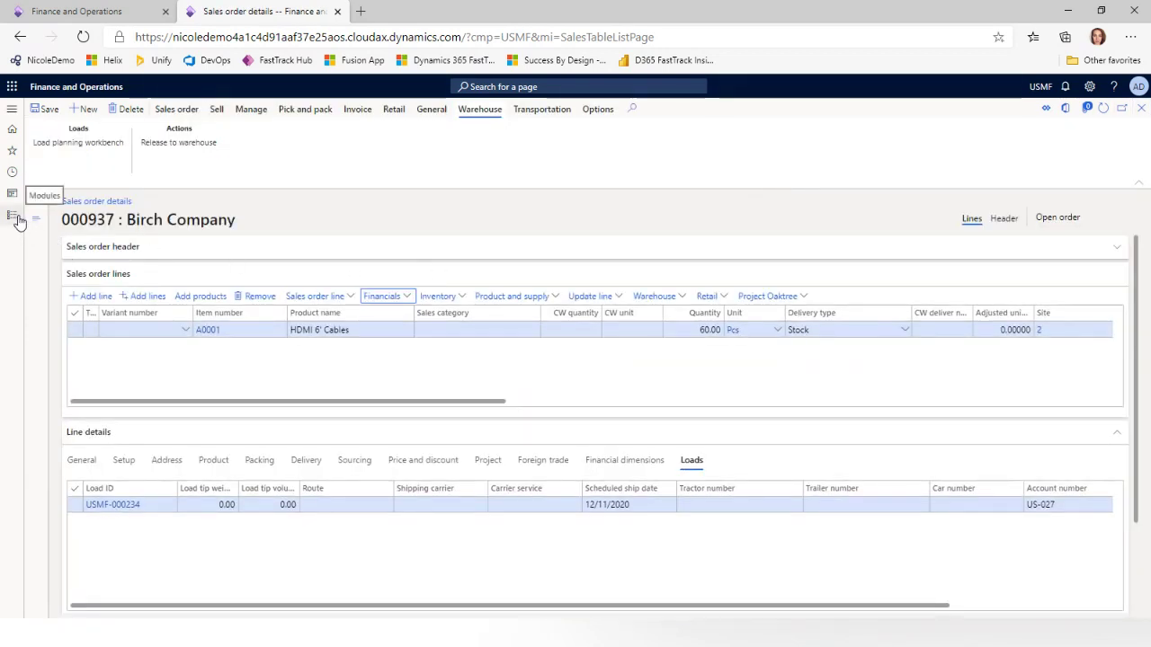
Navigate to Transportation management > Setup > Engines > Generic engine
click(19, 221)
scroll(96, 533, down, 5)
click(61, 573)
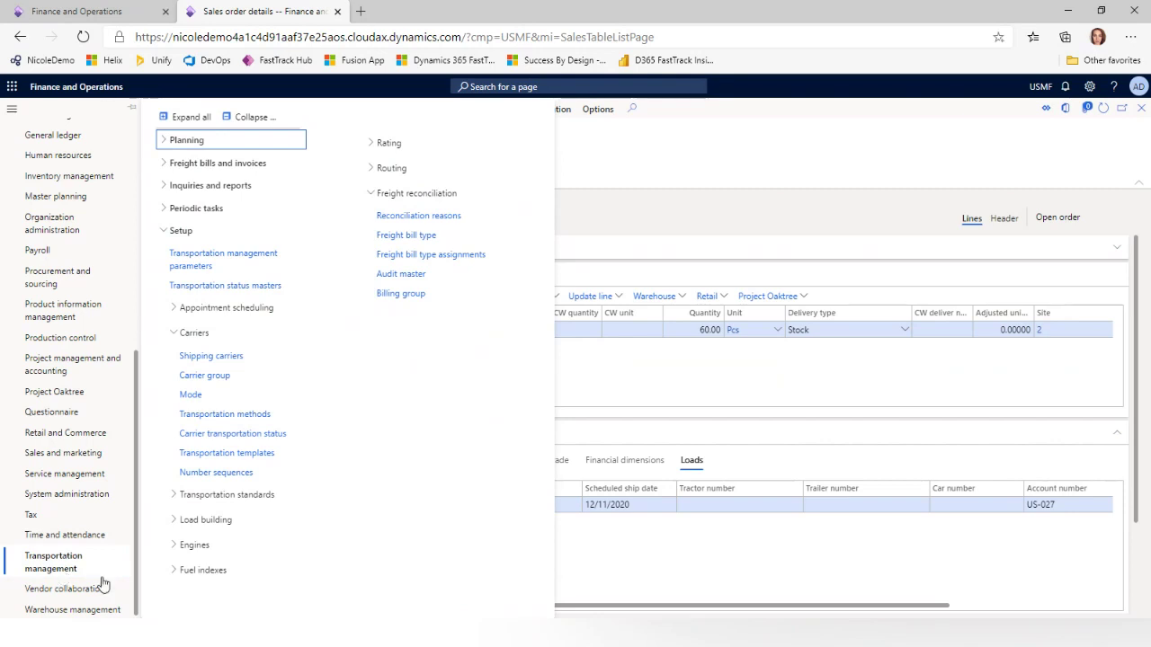
click(193, 545)
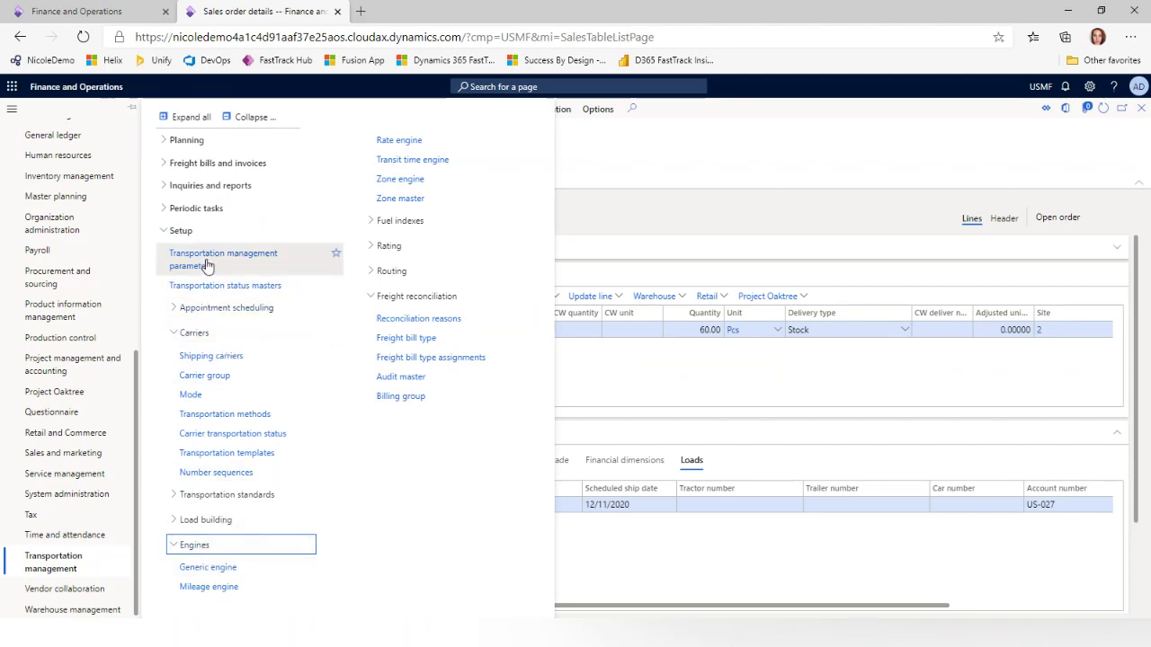
click(200, 568)
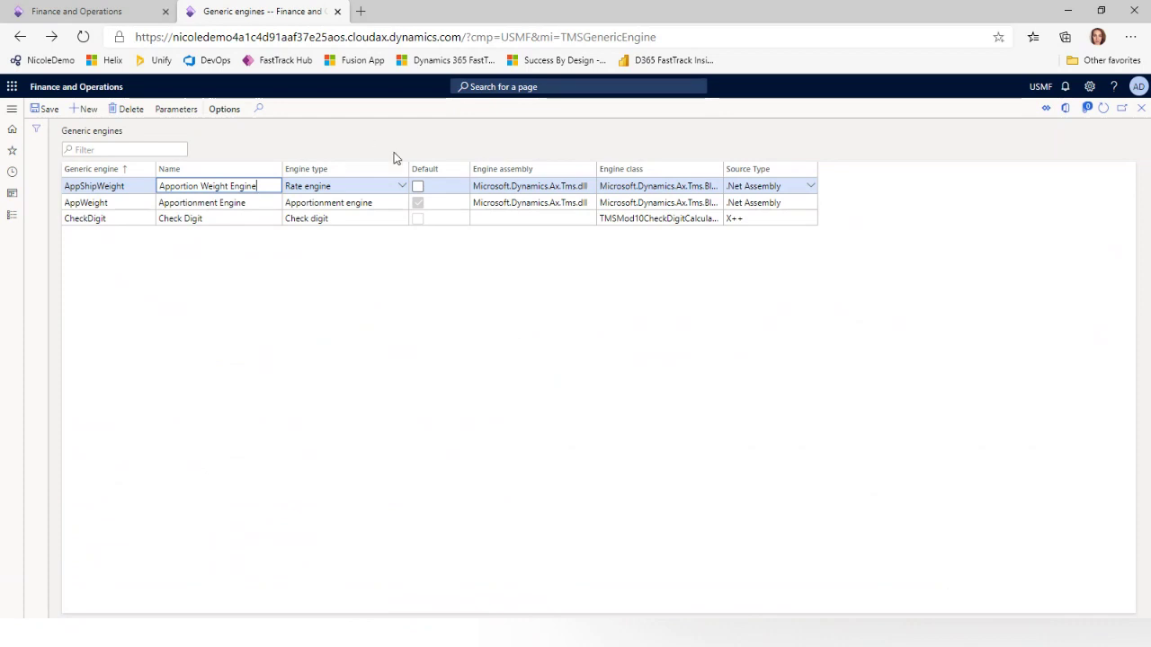
Review the AppWeight engine's ApportionmentUnit parameter, close both pages, and reopen the module menu
click(421, 201)
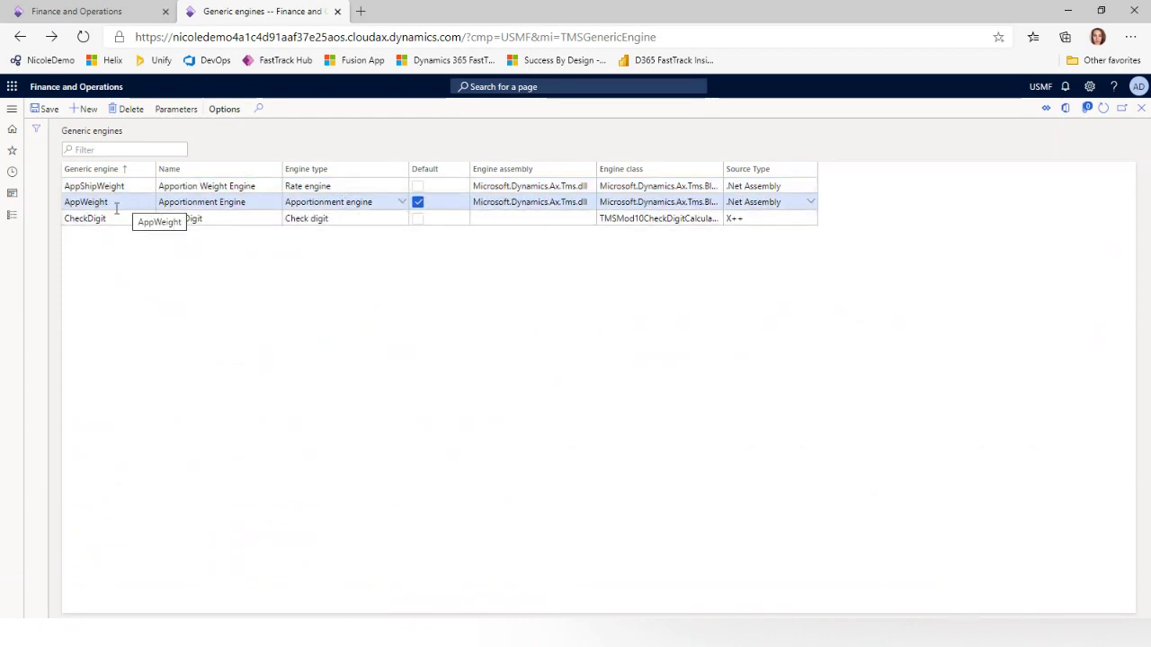
click(184, 118)
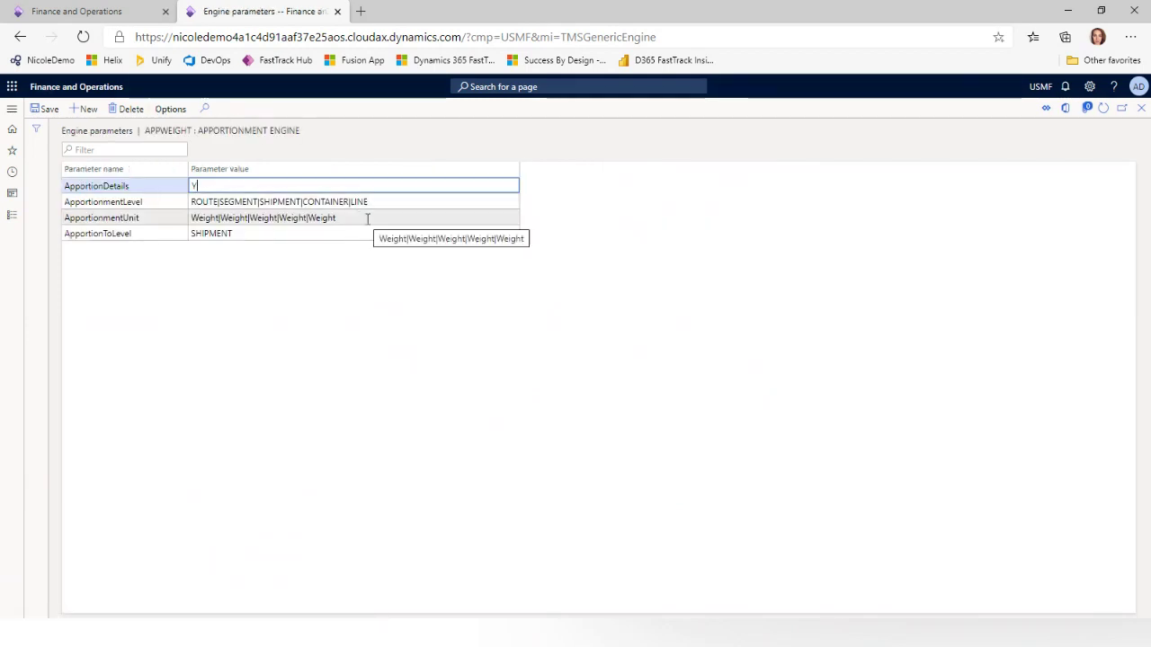
click(346, 221)
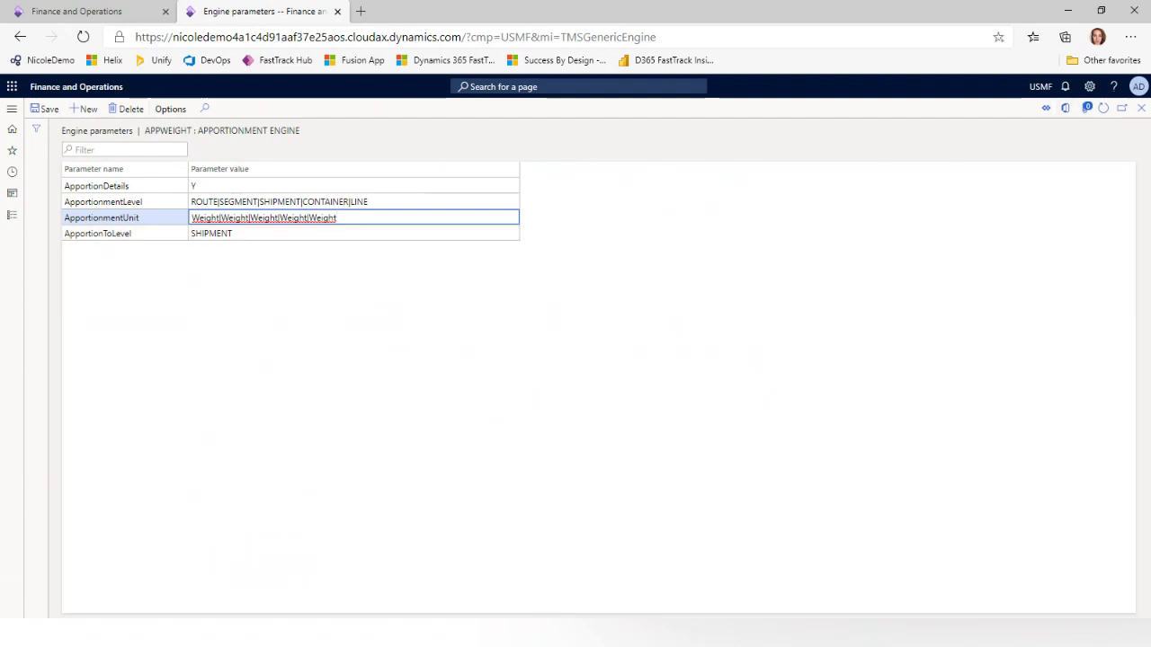
click(1141, 109)
click(1140, 109)
click(9, 216)
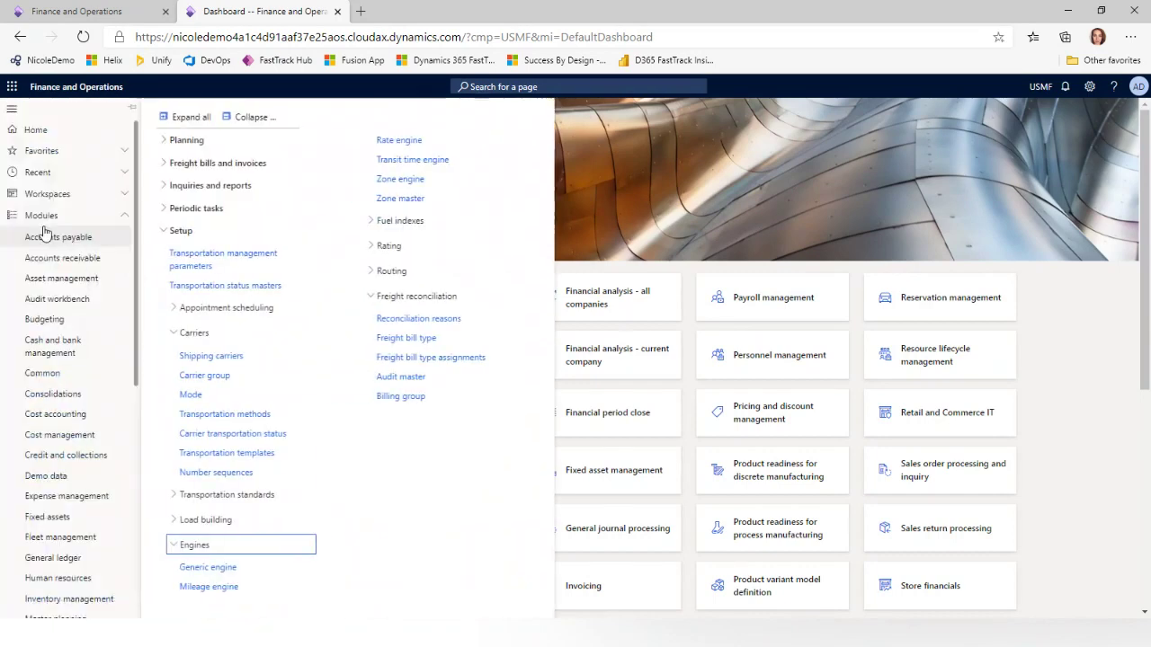
Open sales order 000937 from Accounts receivable All sales orders and show the line's Financials menu
click(84, 258)
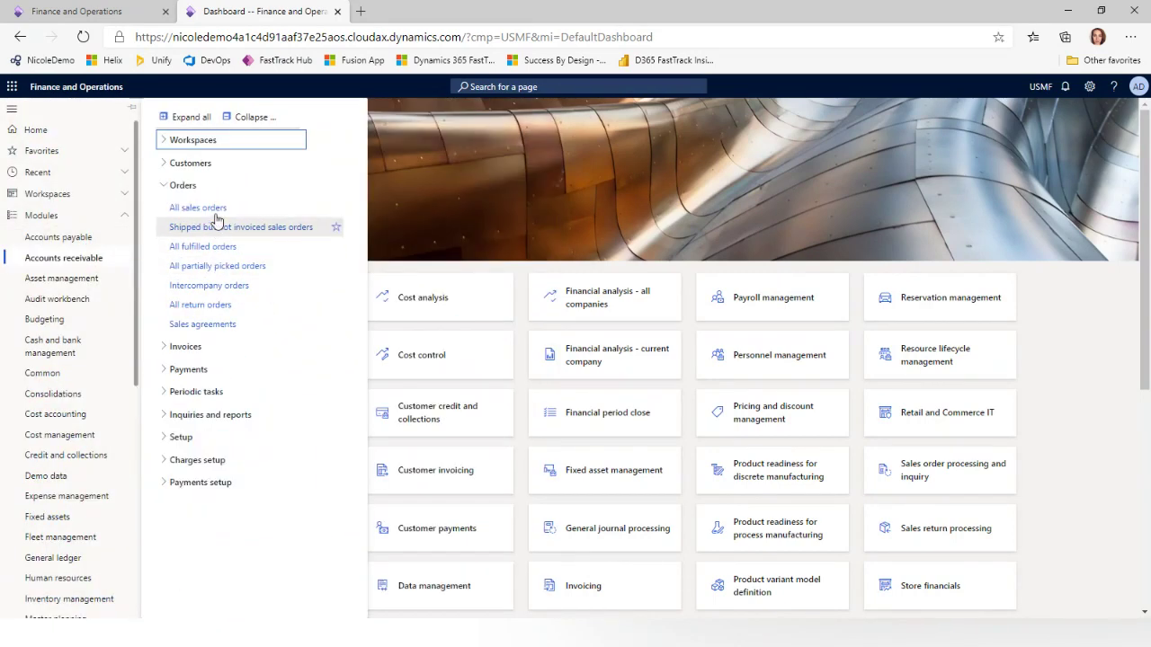
click(205, 209)
click(84, 602)
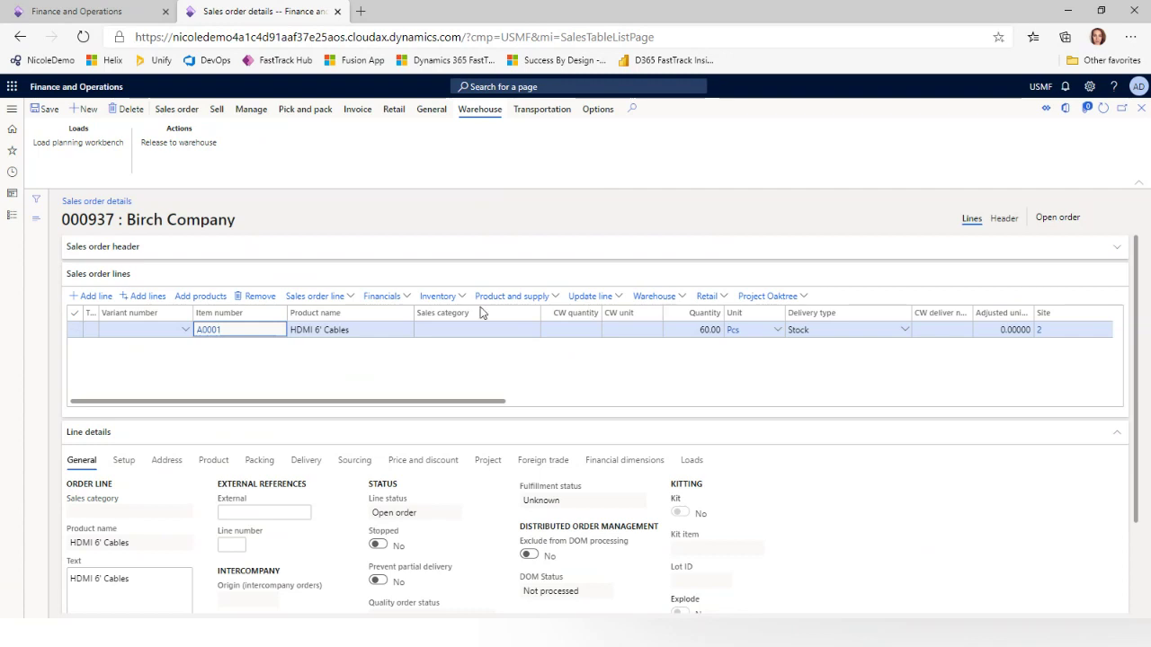
click(381, 296)
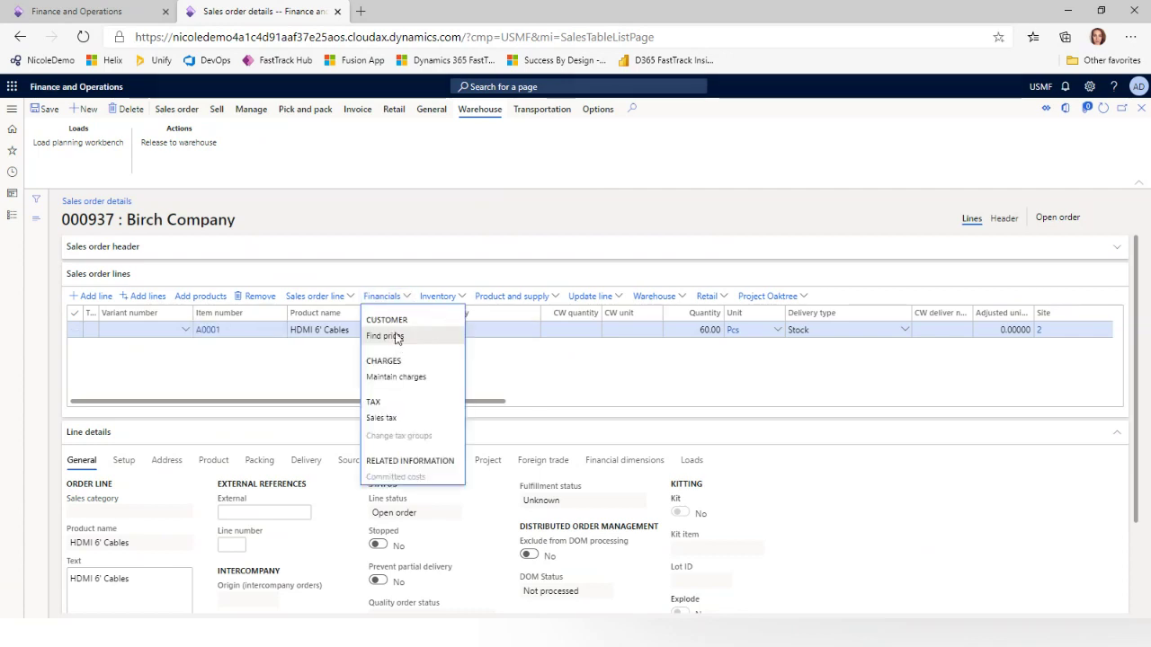
click(412, 377)
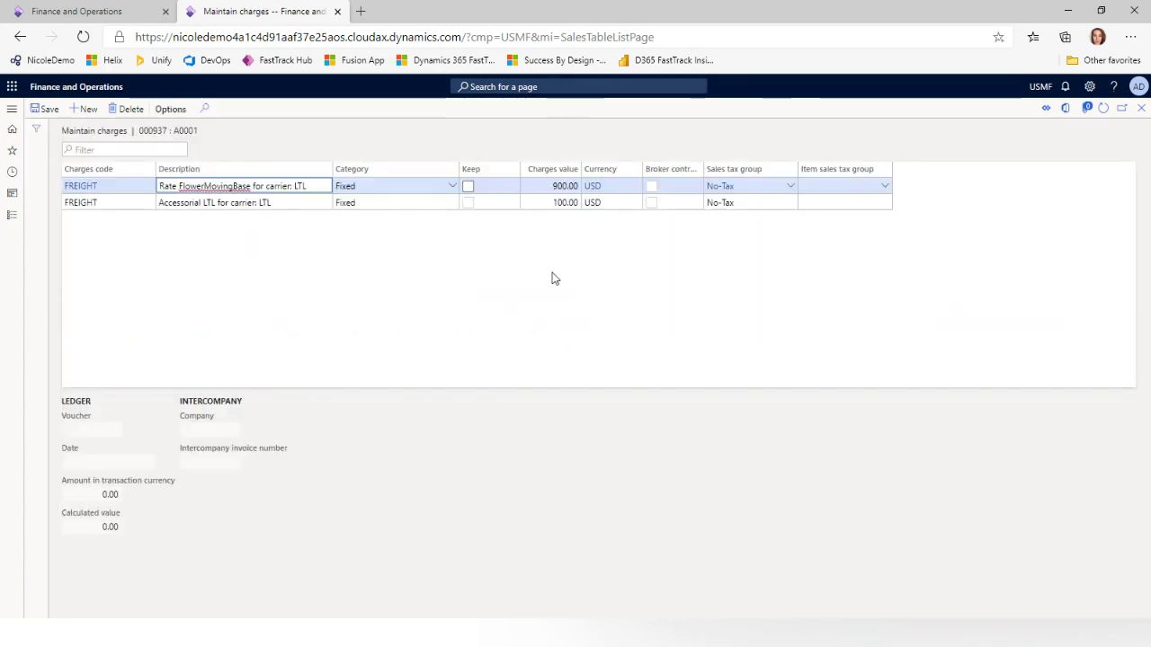
click(546, 187)
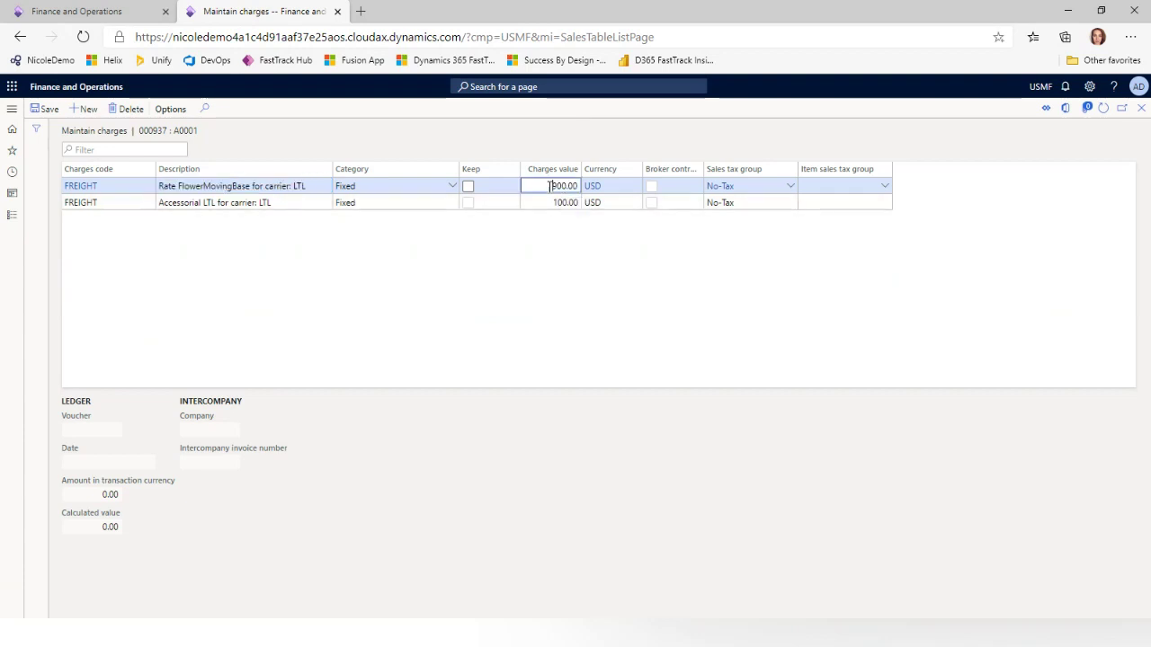
click(549, 199)
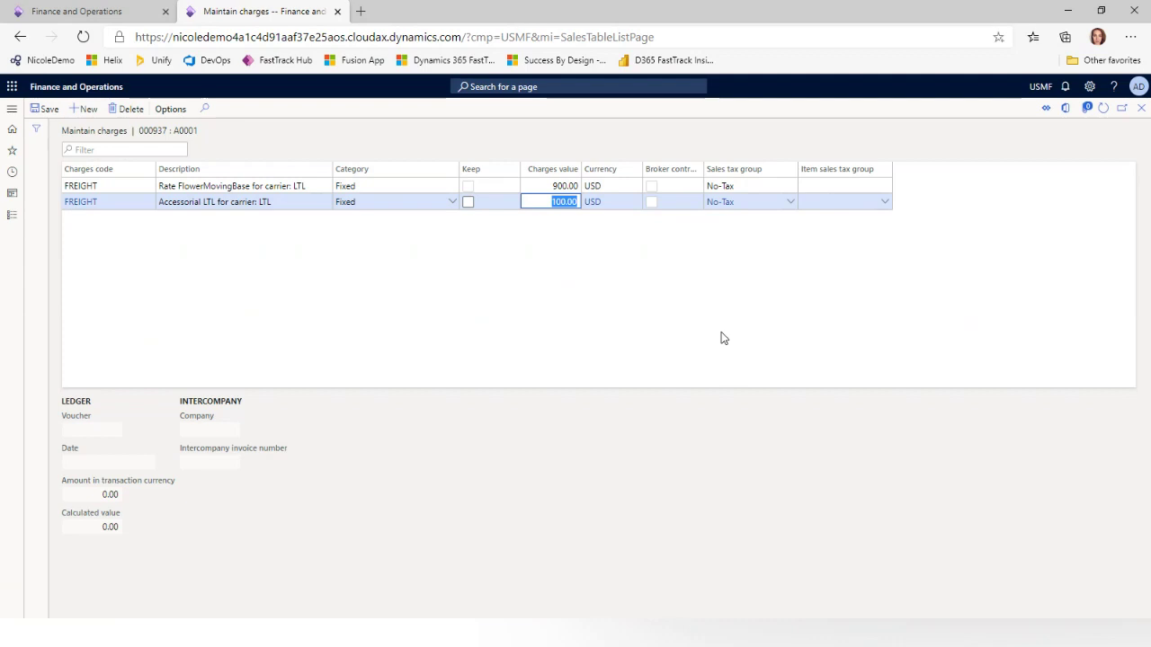
click(1140, 110)
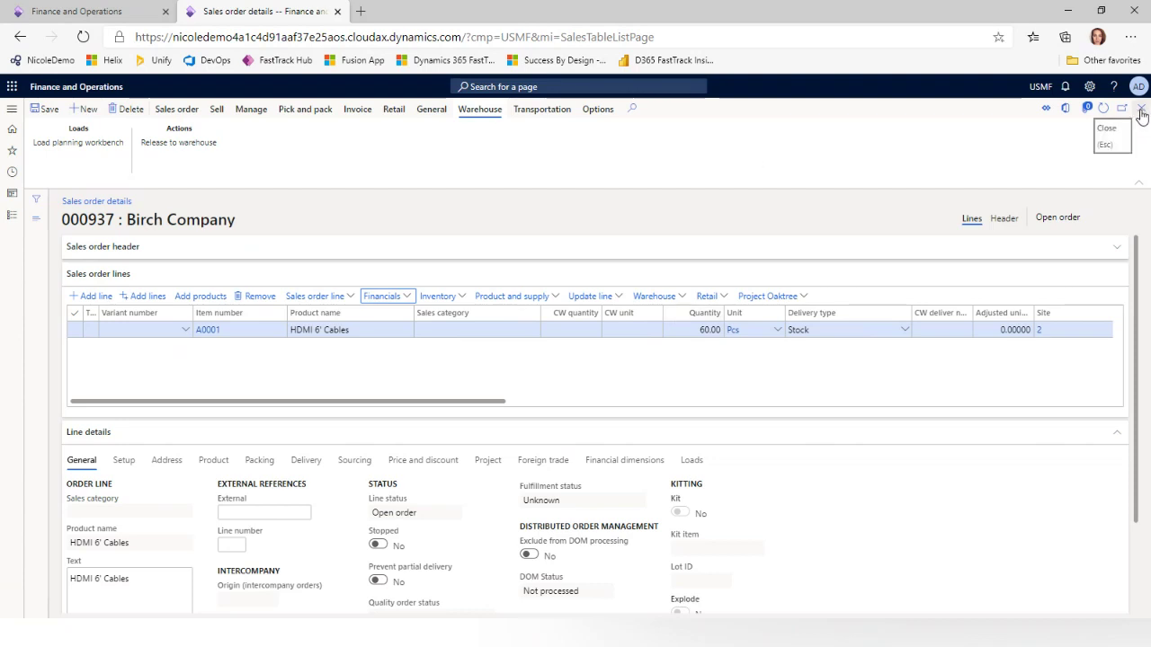
Open load USMF-000234 from the line's Loads tab and show its freight bill details
click(691, 460)
click(118, 505)
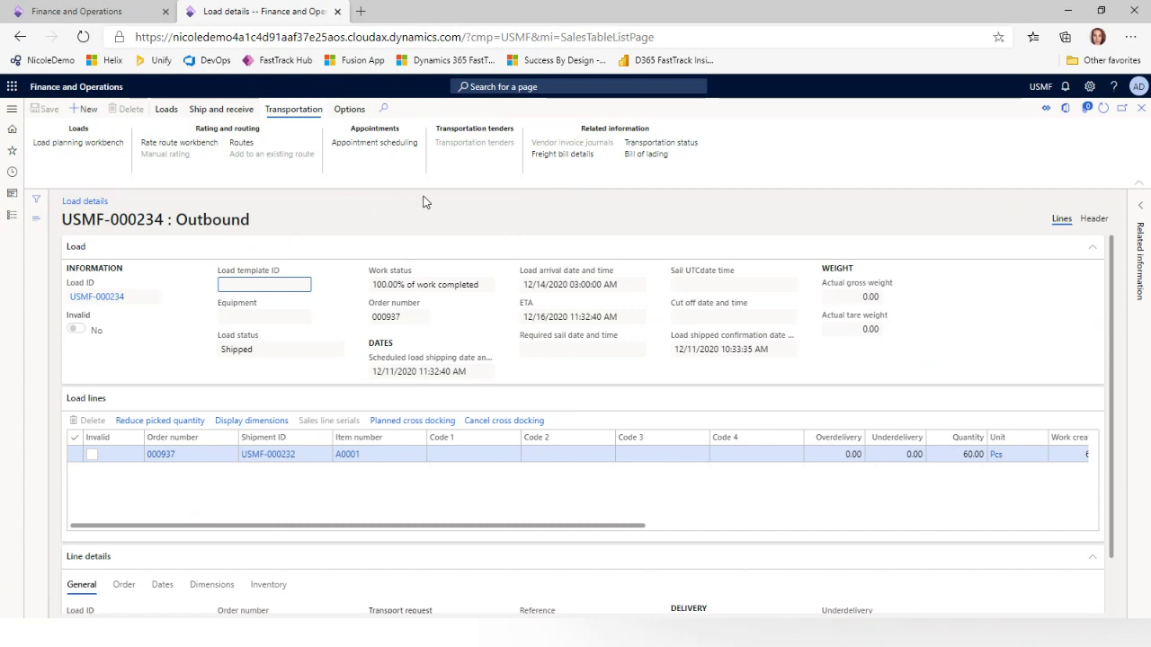
click(566, 159)
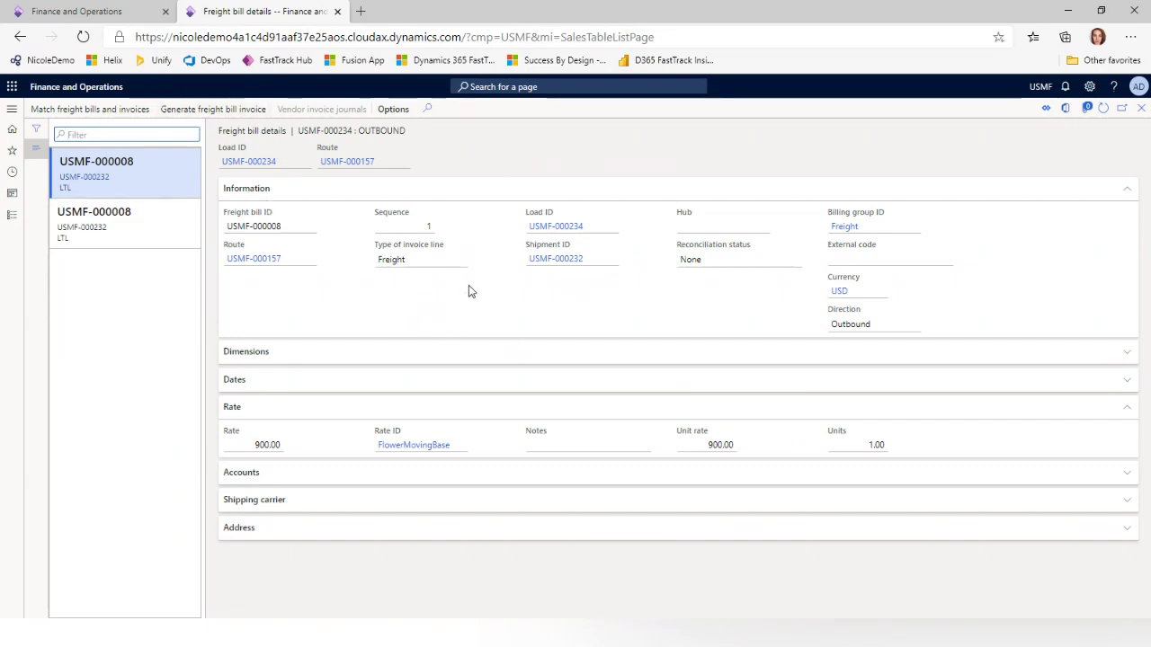
Generate freight bill invoice number INV12111 with batch processing turned off
click(230, 109)
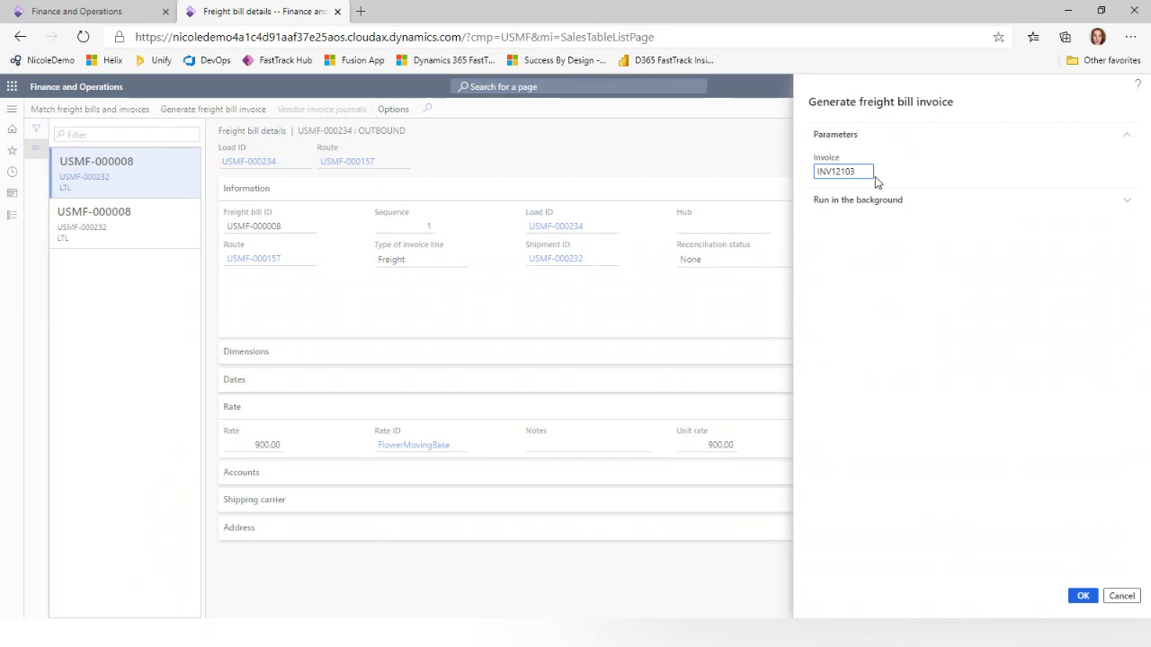
key(BackSpace)
key(BackSpace)
text(11)
click(880, 204)
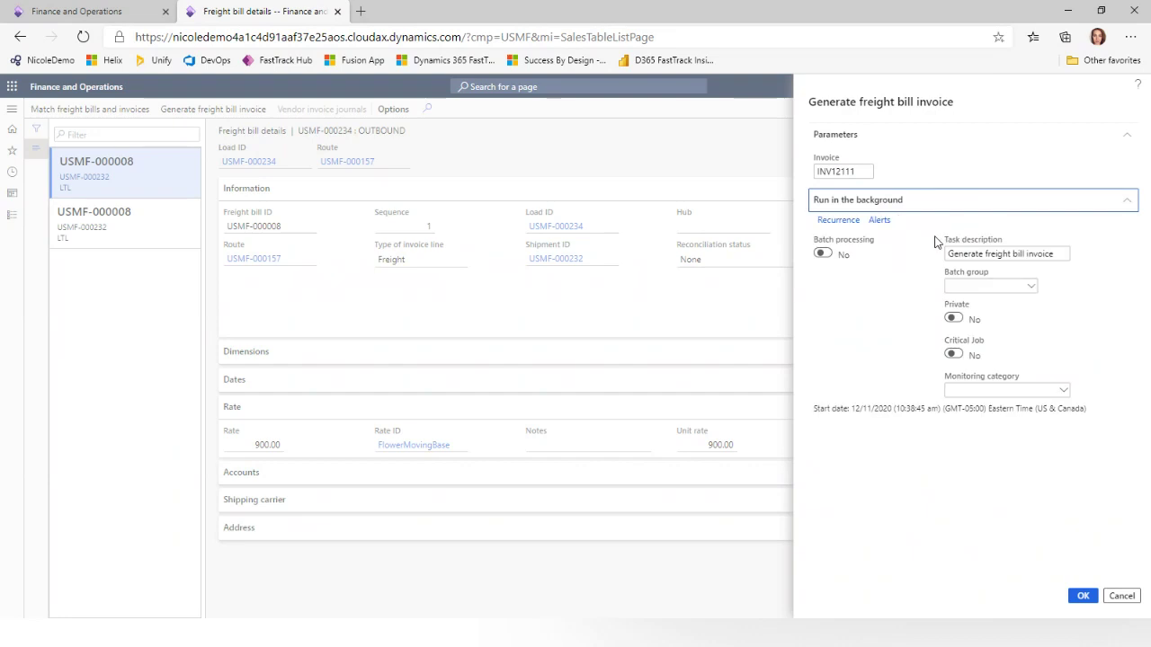
click(1082, 598)
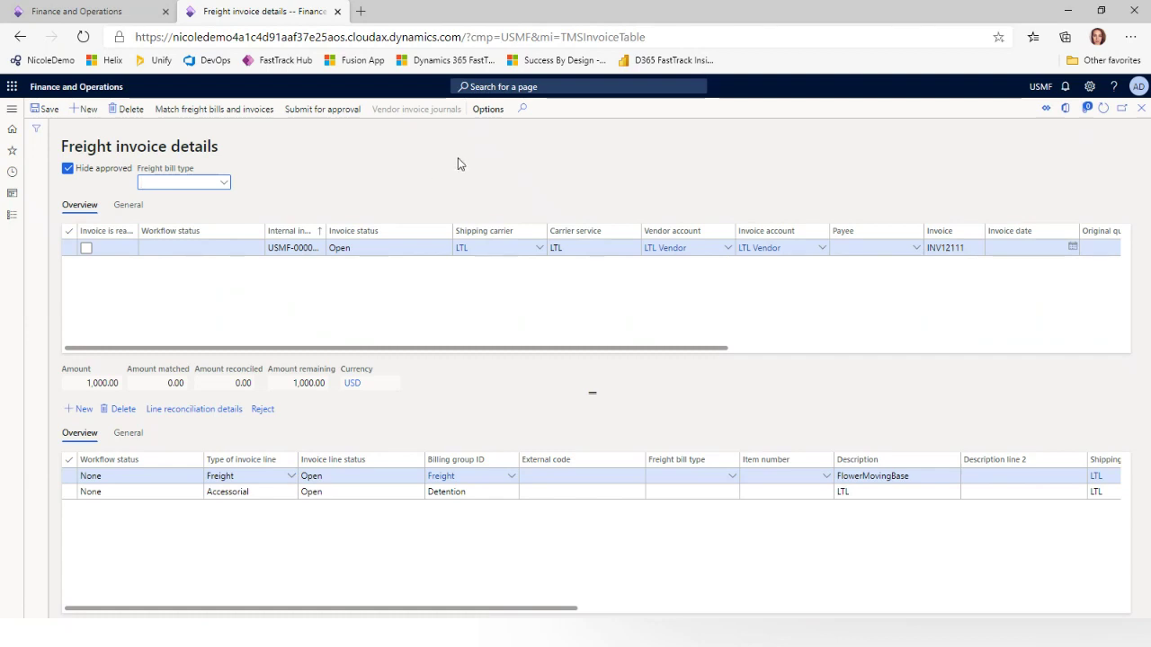
click(12, 215)
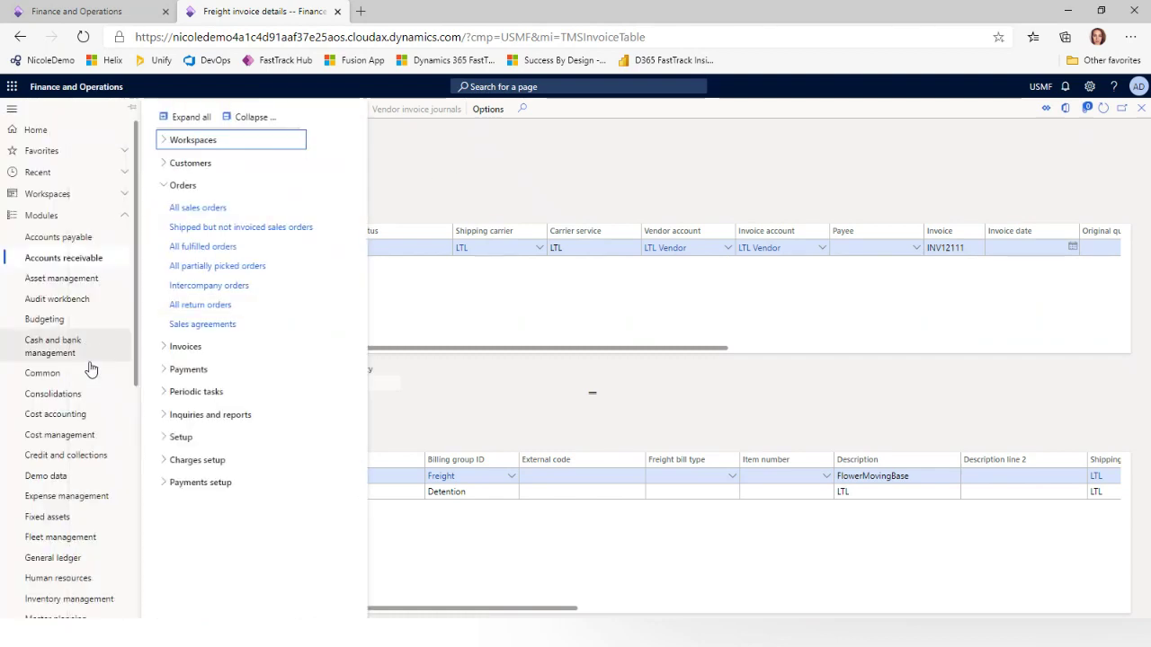
scroll(90, 552, down, 5)
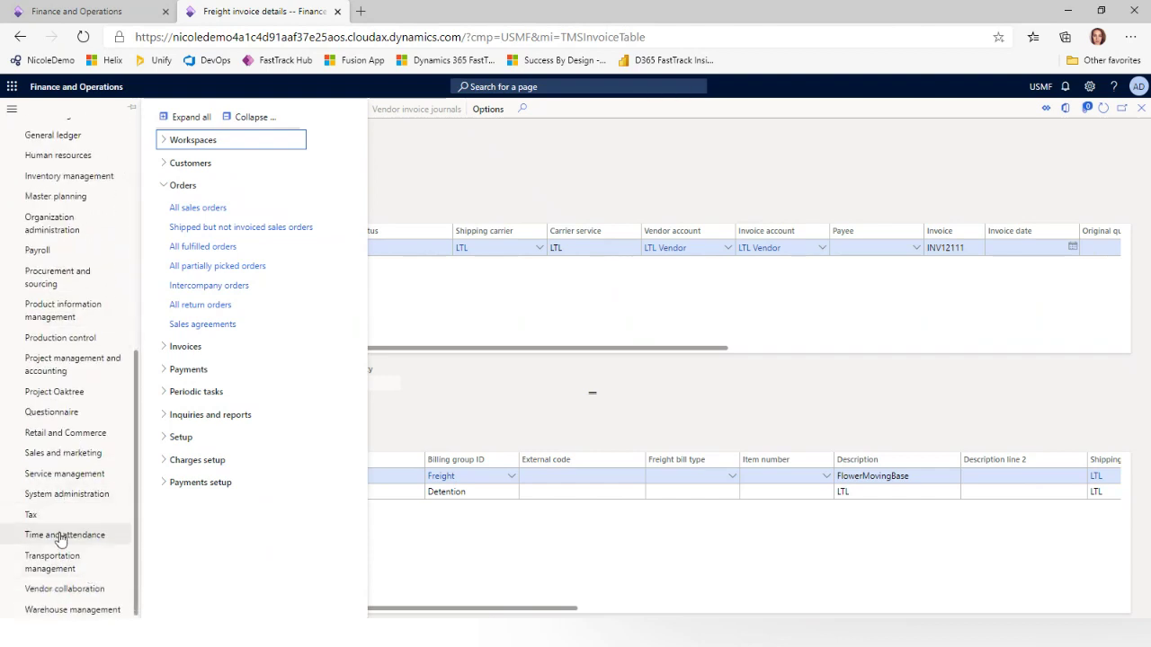
click(54, 562)
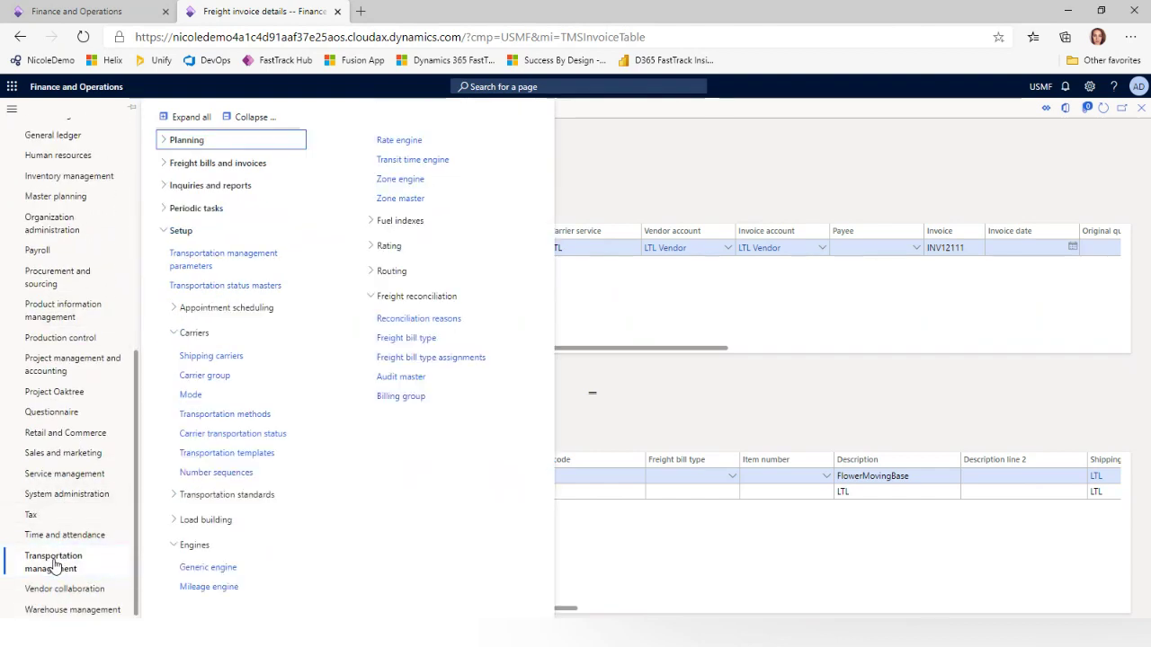
click(203, 212)
click(198, 187)
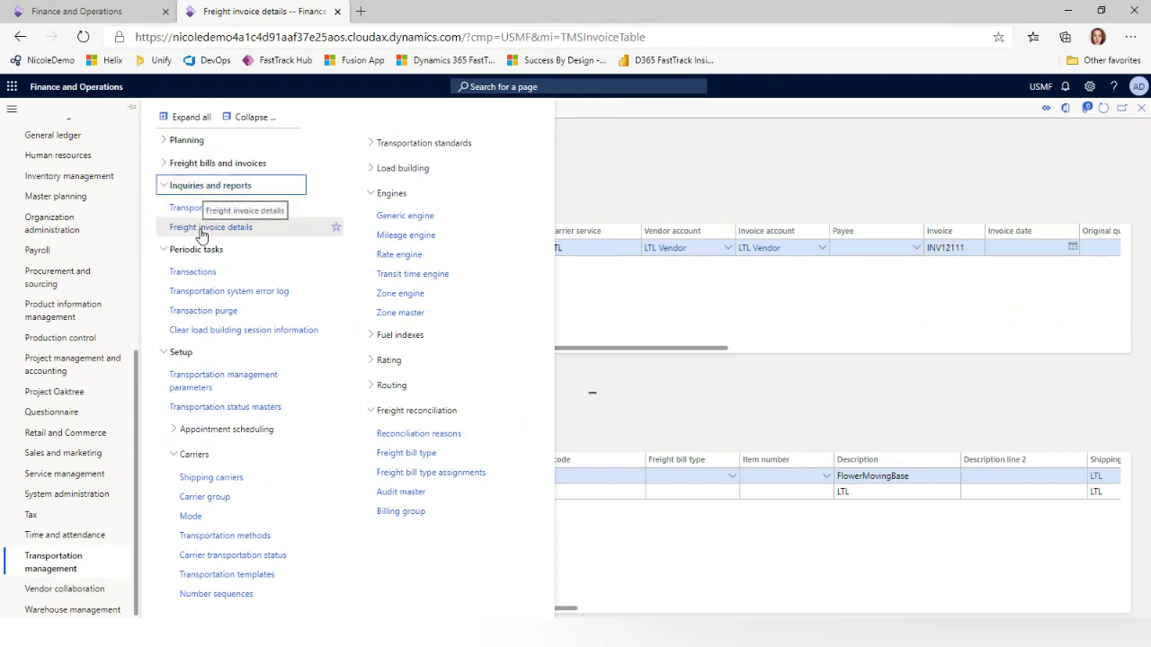
click(584, 175)
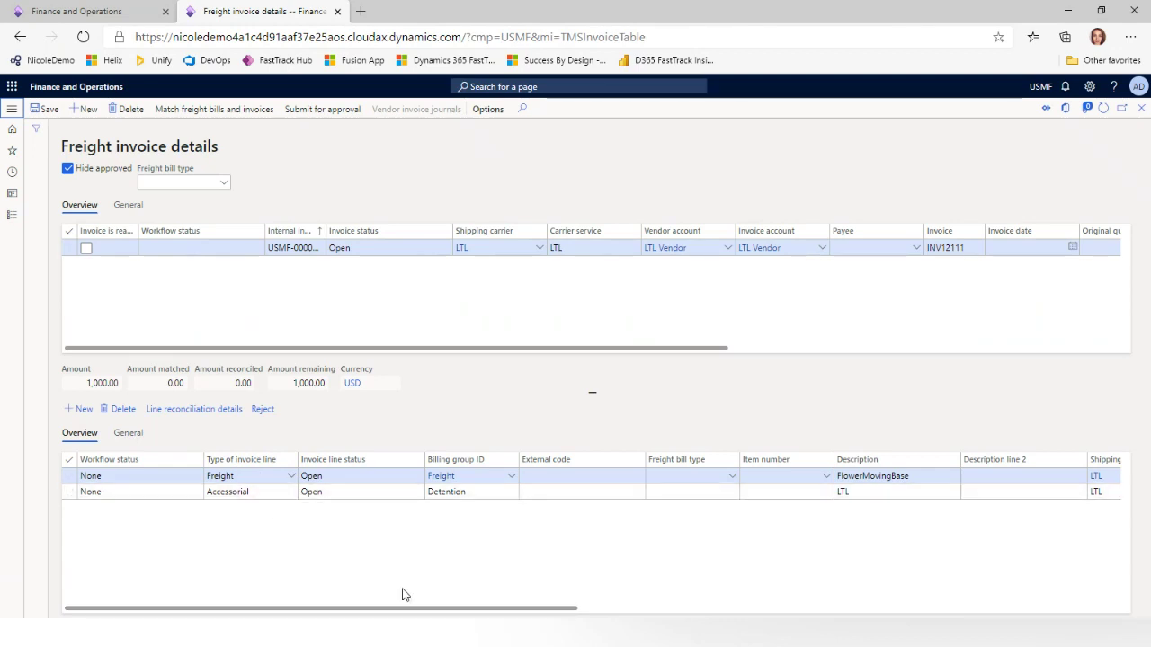
Change the Freight line's unit price from 900.00 to 925.00, making the INV12111 total 1,025.00
drag(404, 606, 424, 609)
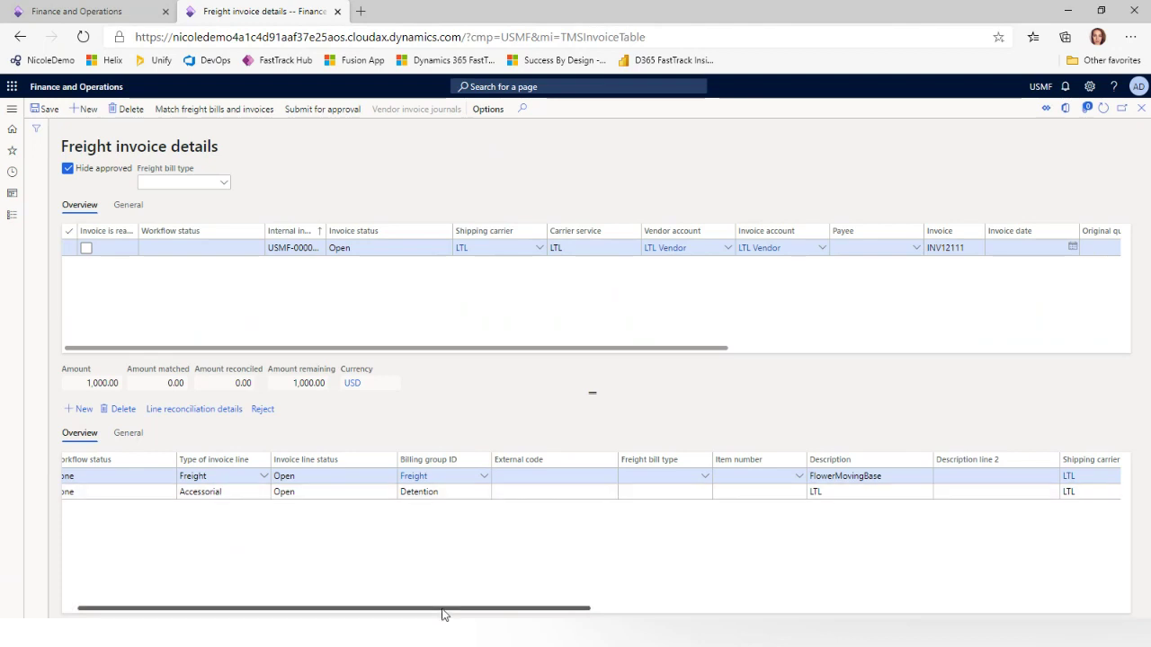
drag(441, 609, 580, 609)
drag(650, 609, 900, 610)
click(554, 477)
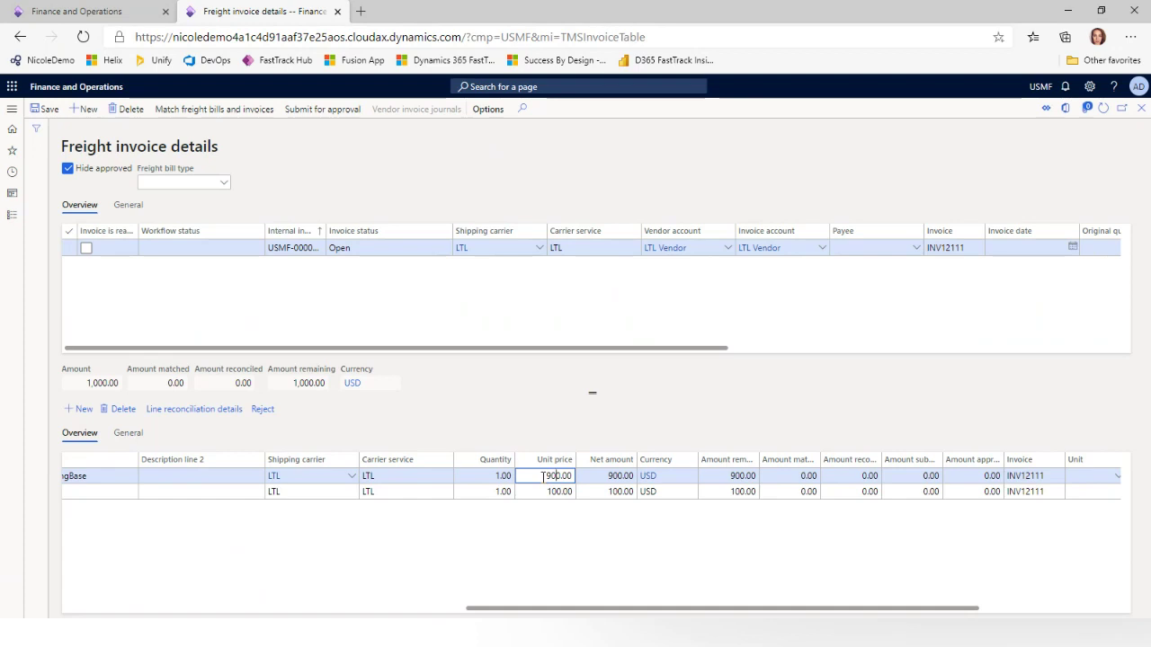
drag(542, 476, 673, 485)
text(925)
key(Tab)
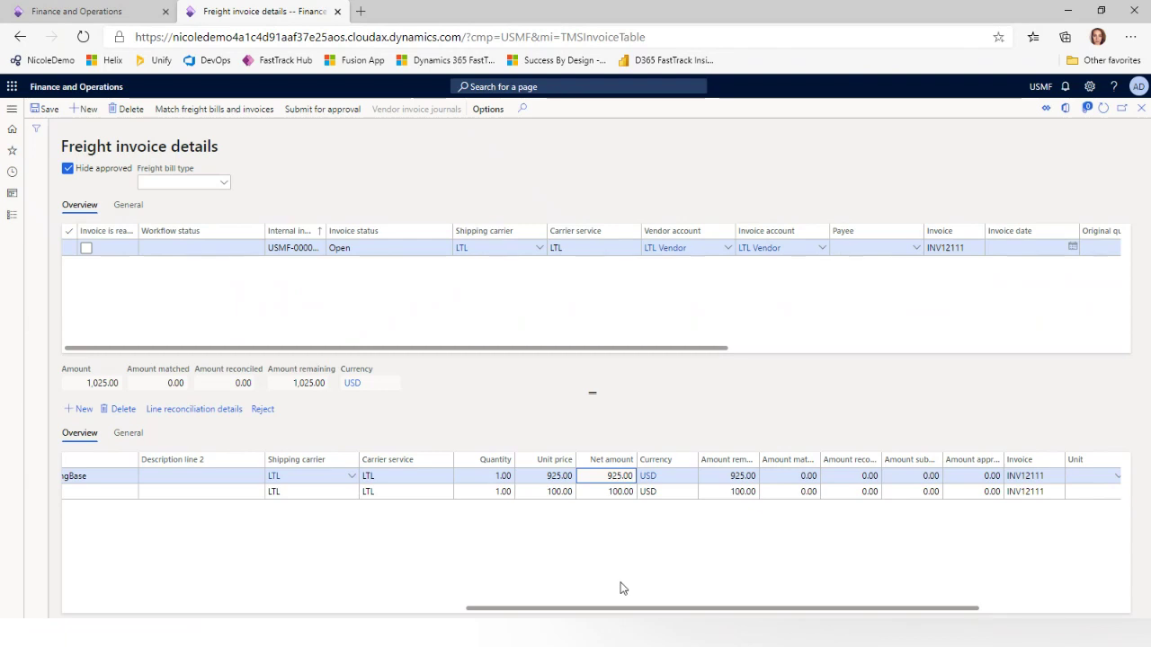
click(545, 492)
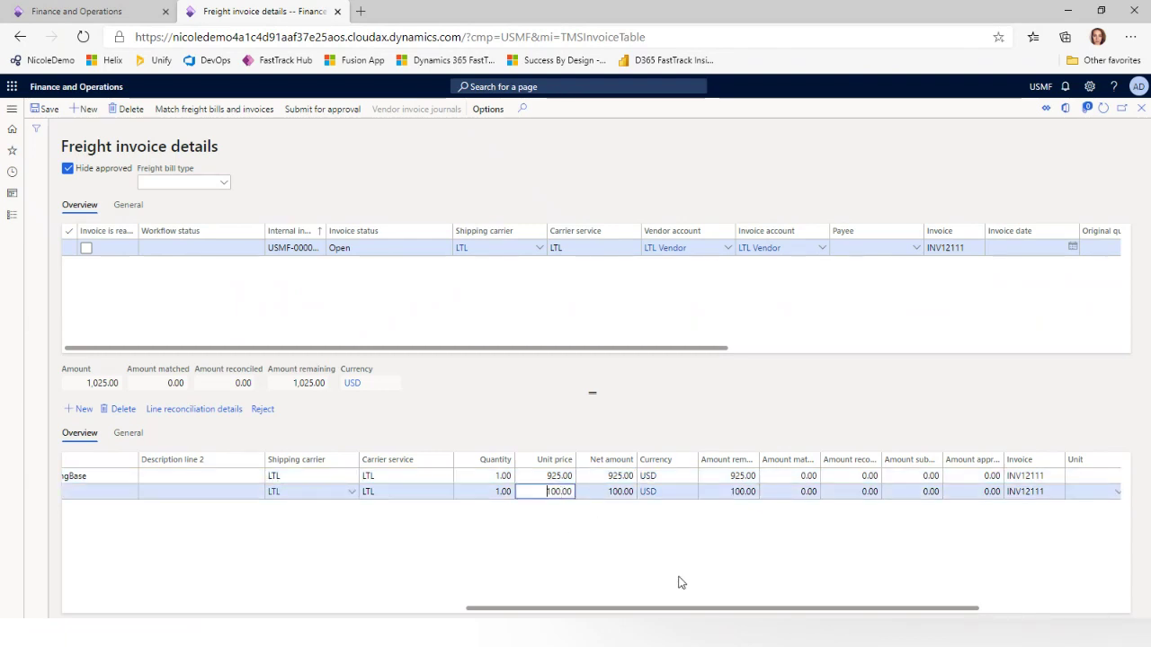
drag(696, 609, 282, 627)
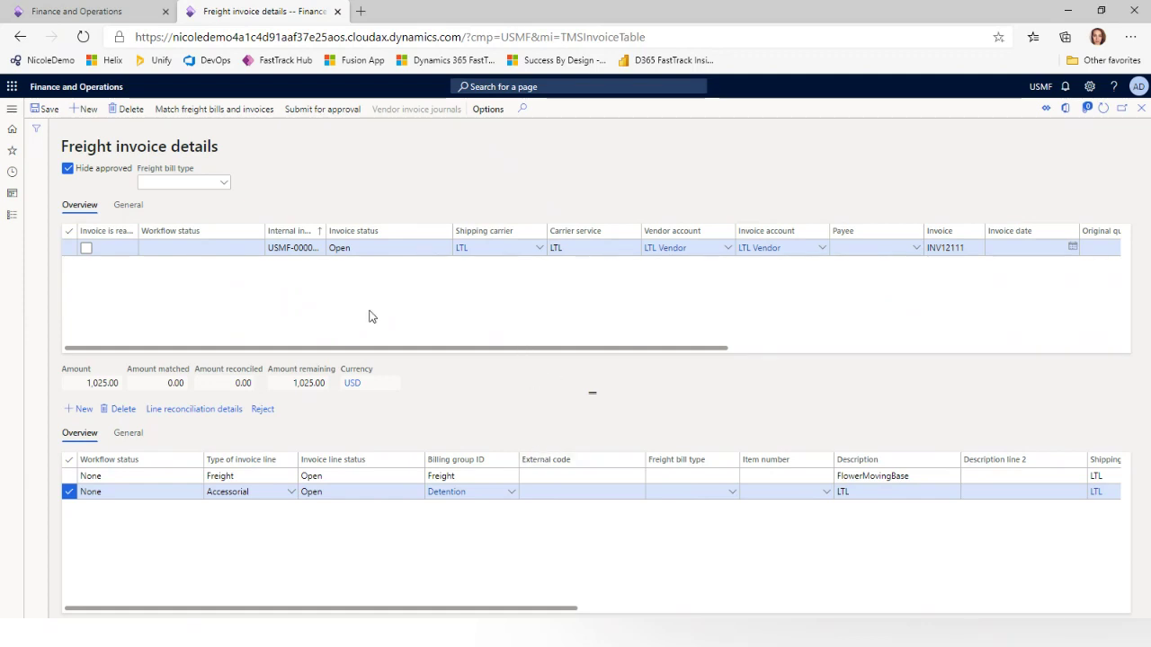
Tick Invoice is ready on INV12111, save it, and close back to load USMF-000234's freight bill
click(87, 249)
click(39, 110)
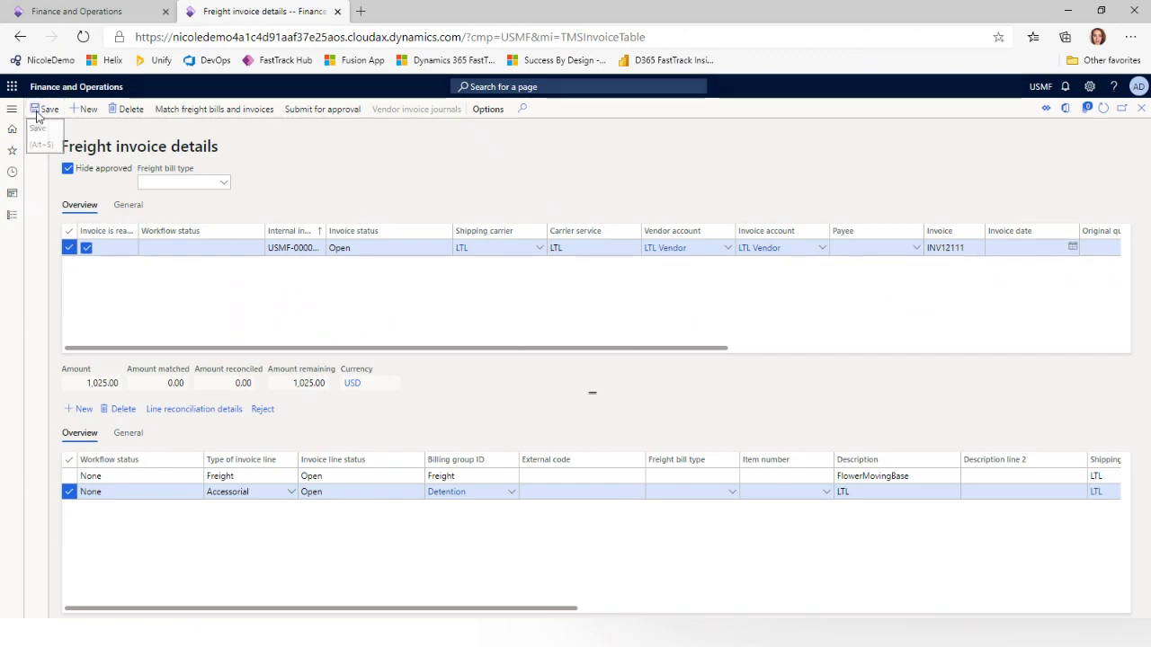
click(1141, 109)
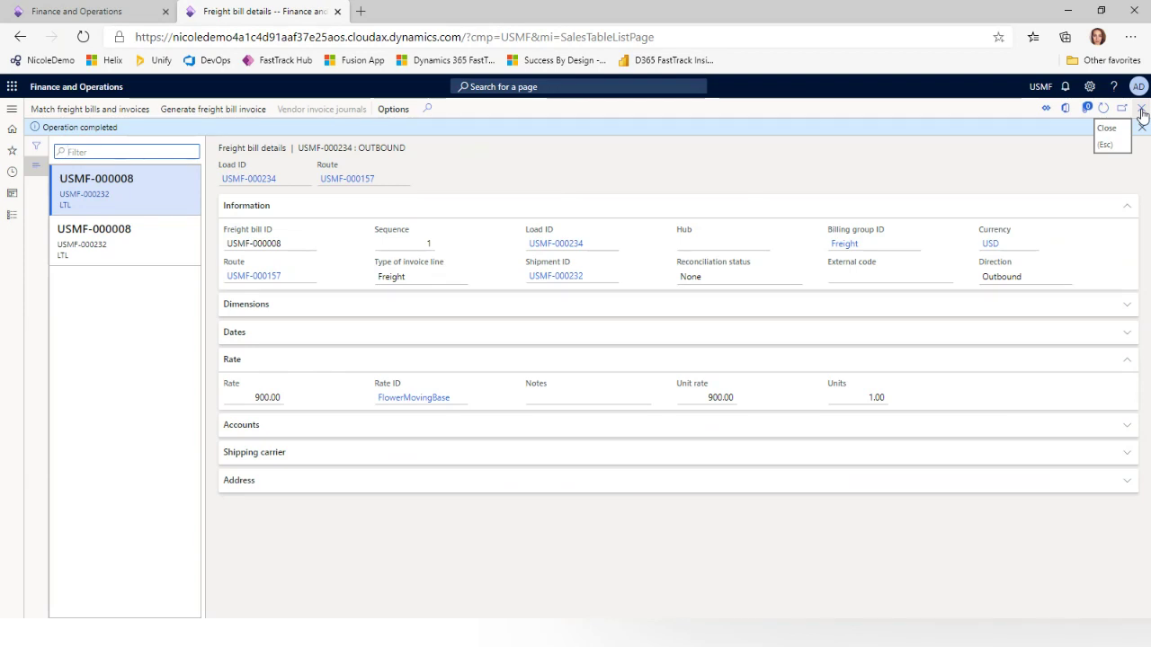
Close the freight bill and load pages to return to All sales orders
click(1142, 110)
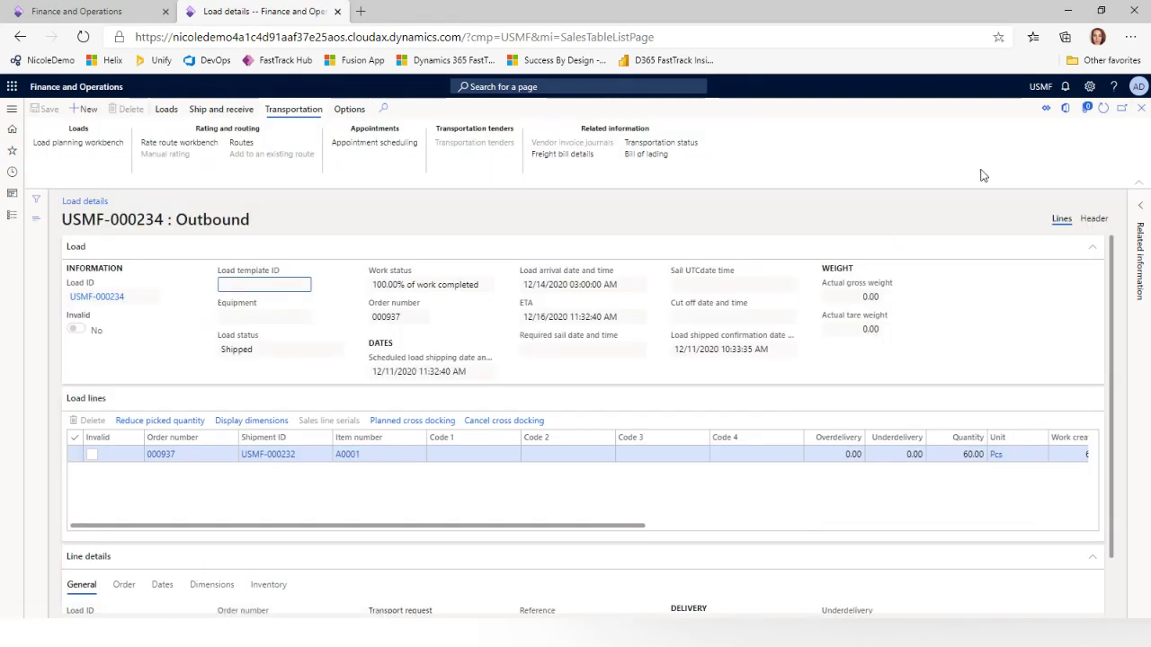
key(Escape)
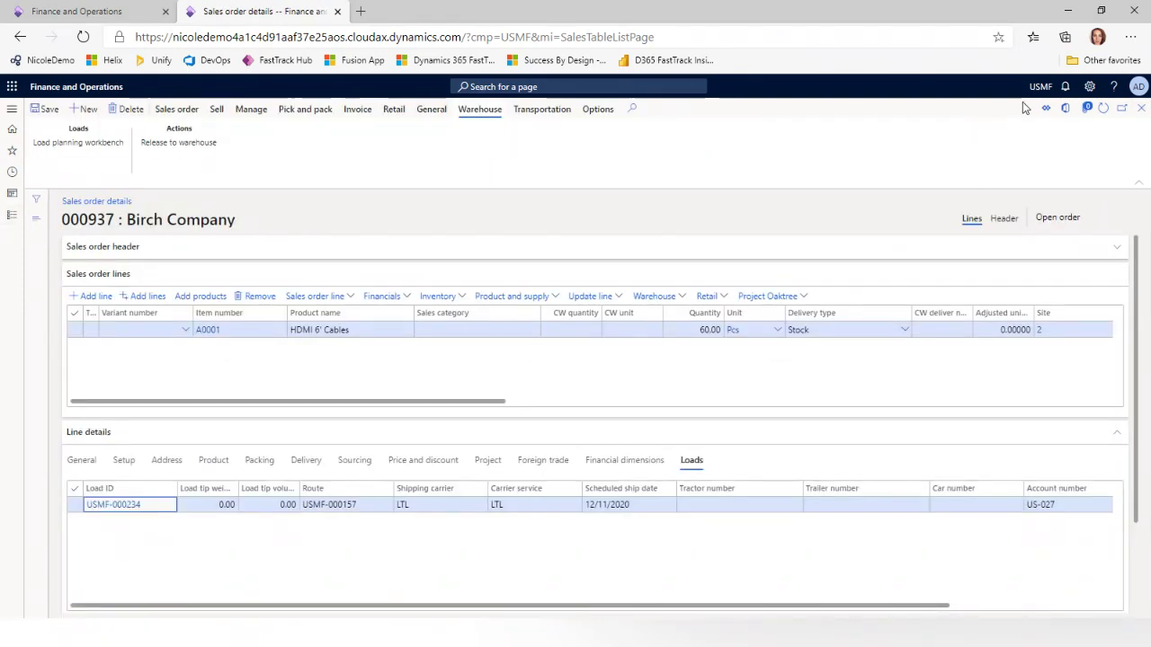
click(10, 222)
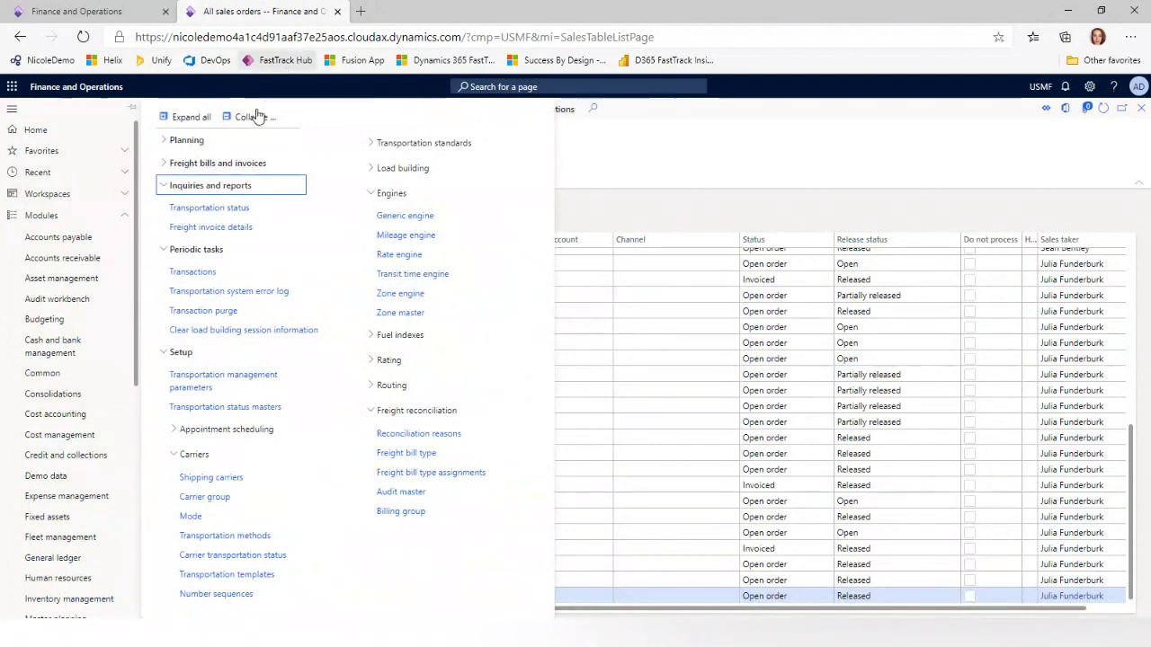
In Transportation management, collapse all groups and expand only Freight bills and invoices
click(253, 117)
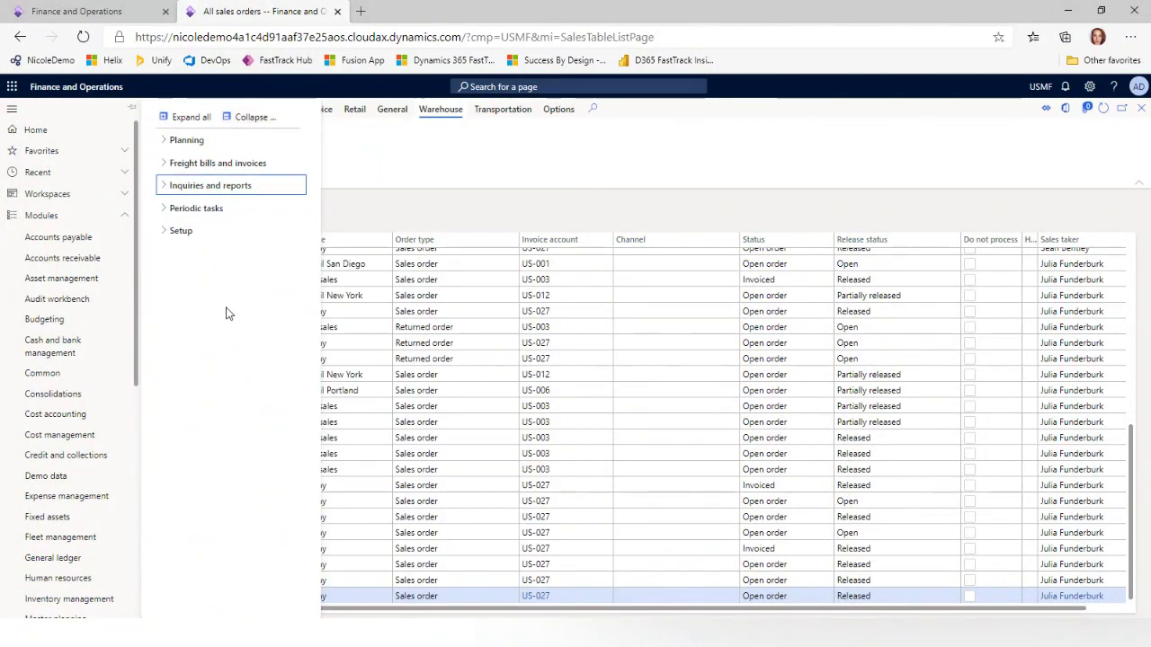
click(215, 208)
click(224, 186)
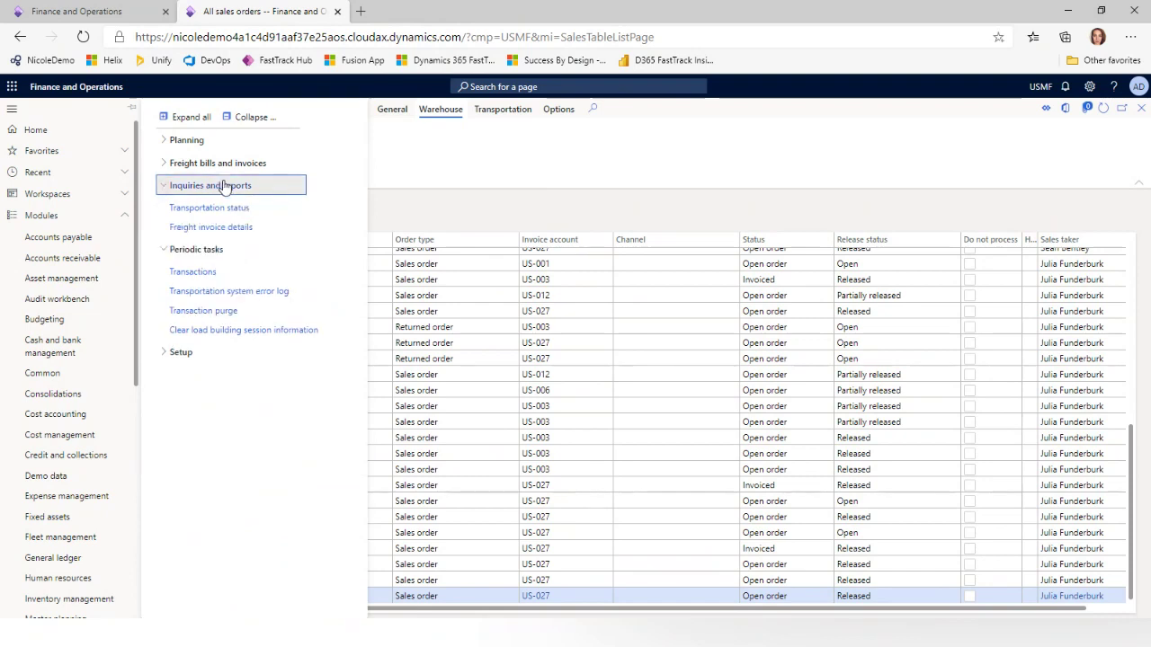
click(229, 167)
click(194, 344)
click(210, 279)
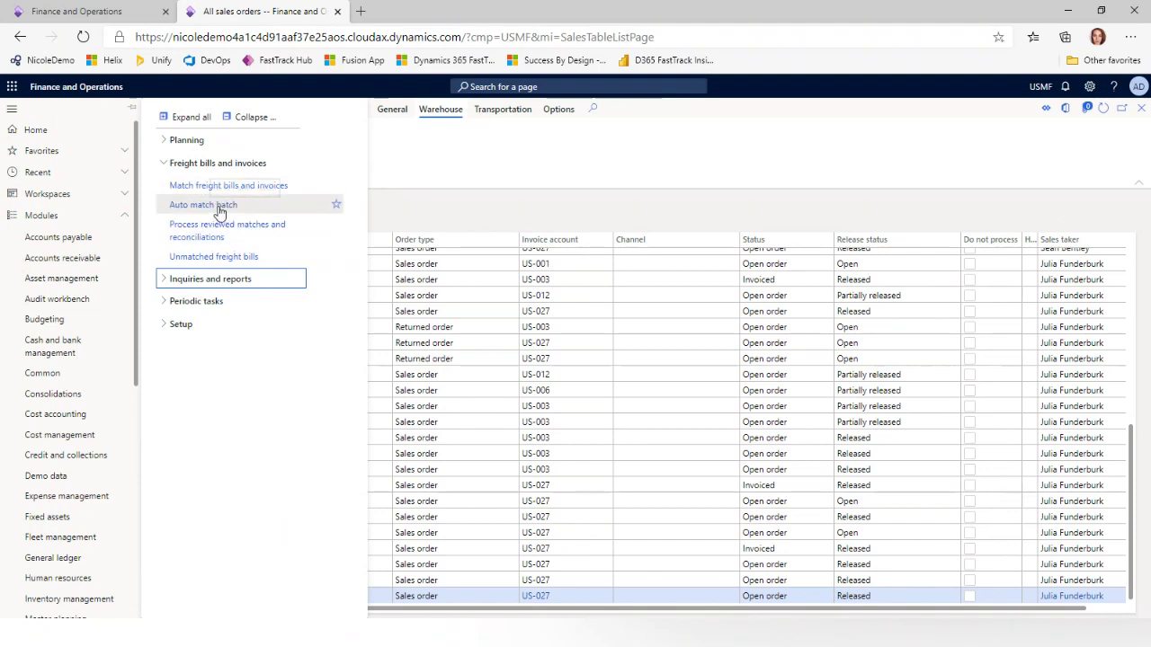
Submit Auto match batch to run in the background with task description 'Auto match batch' and batch processing Yes
click(218, 209)
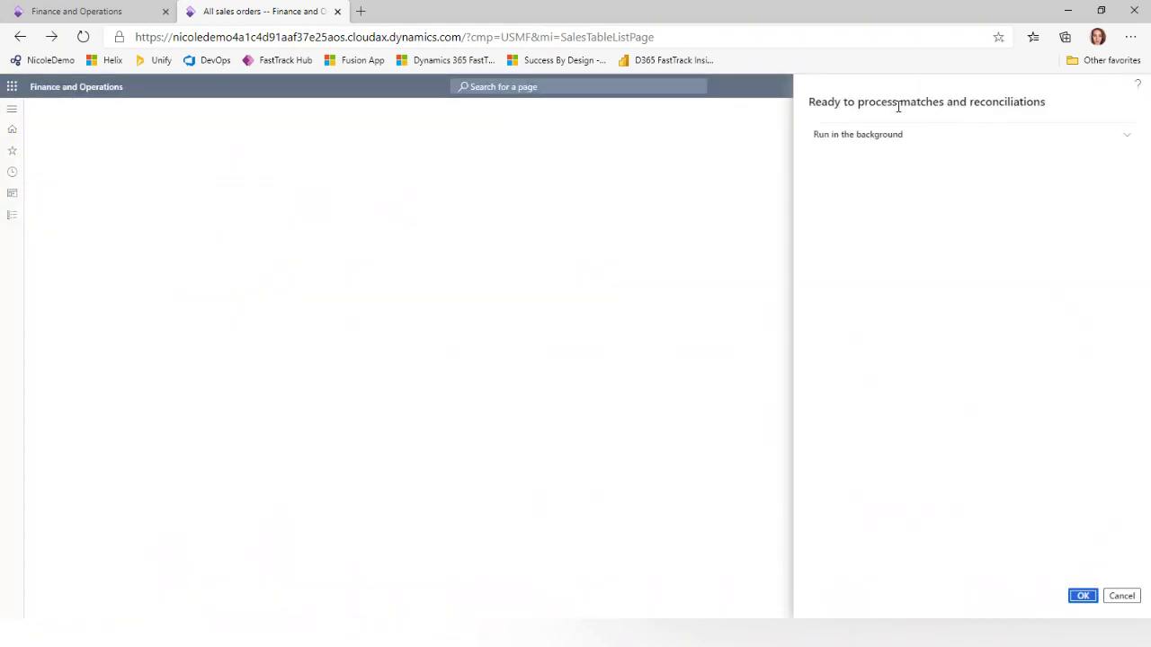
click(886, 135)
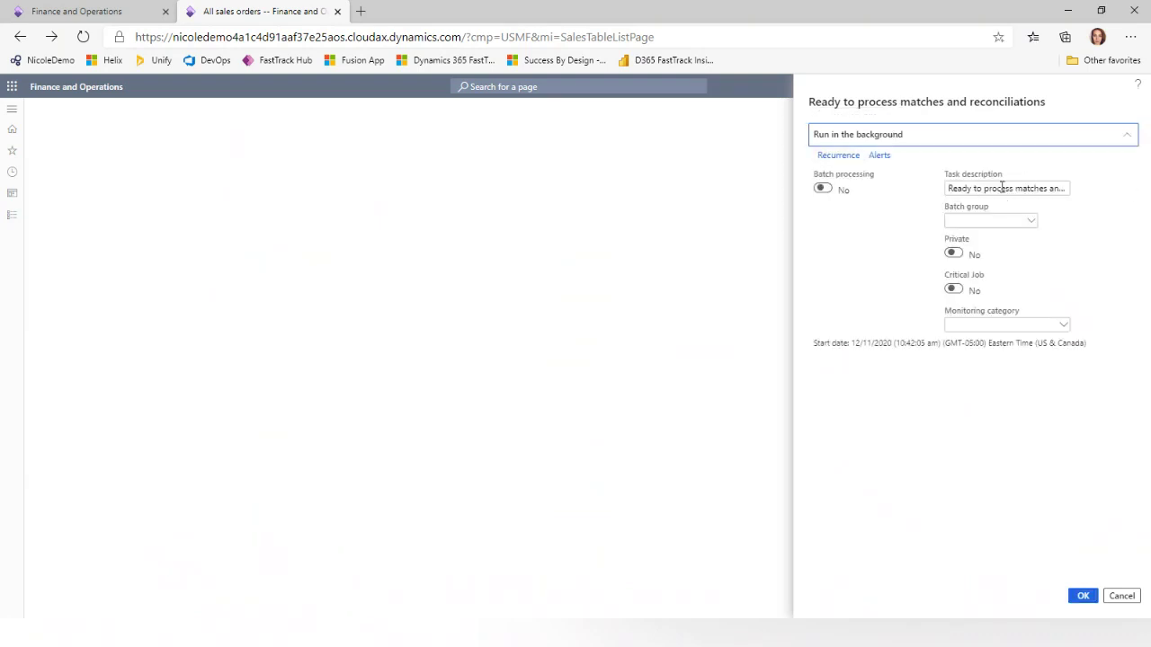
click(950, 190)
text(A)
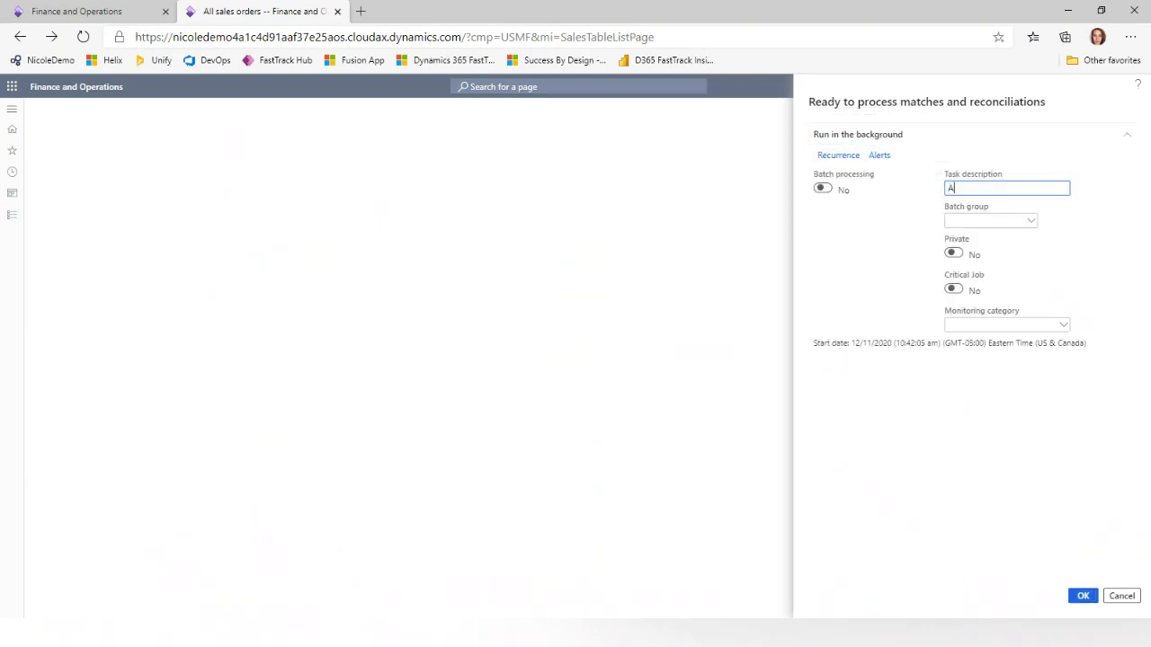
text(uto match batch)
click(821, 190)
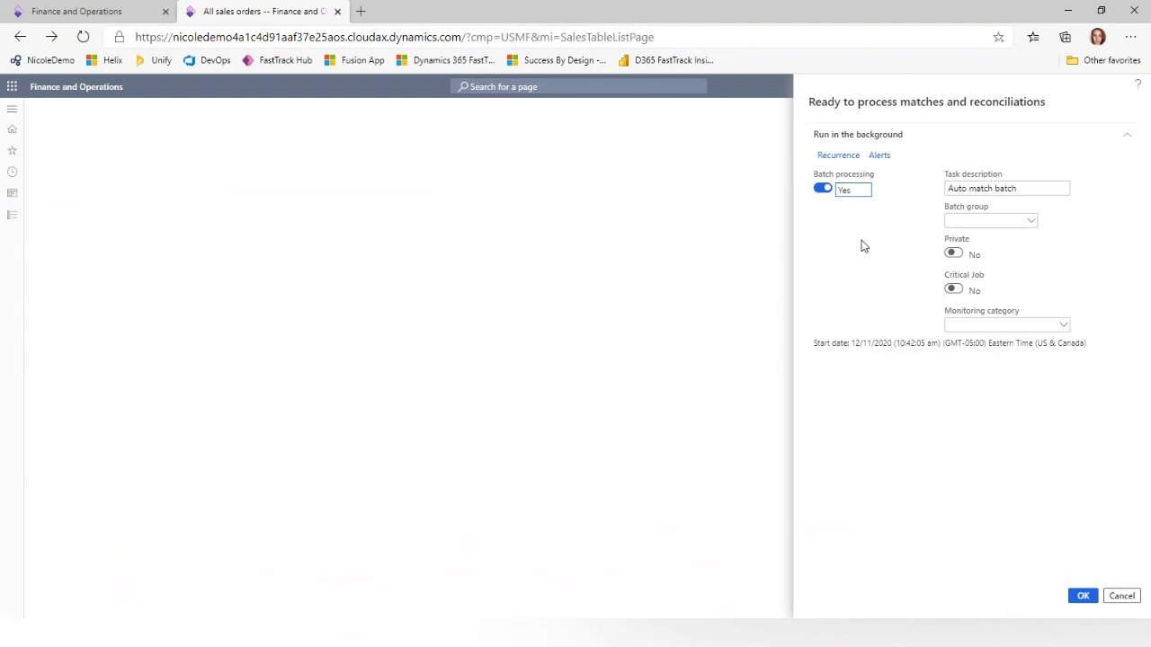
click(1083, 596)
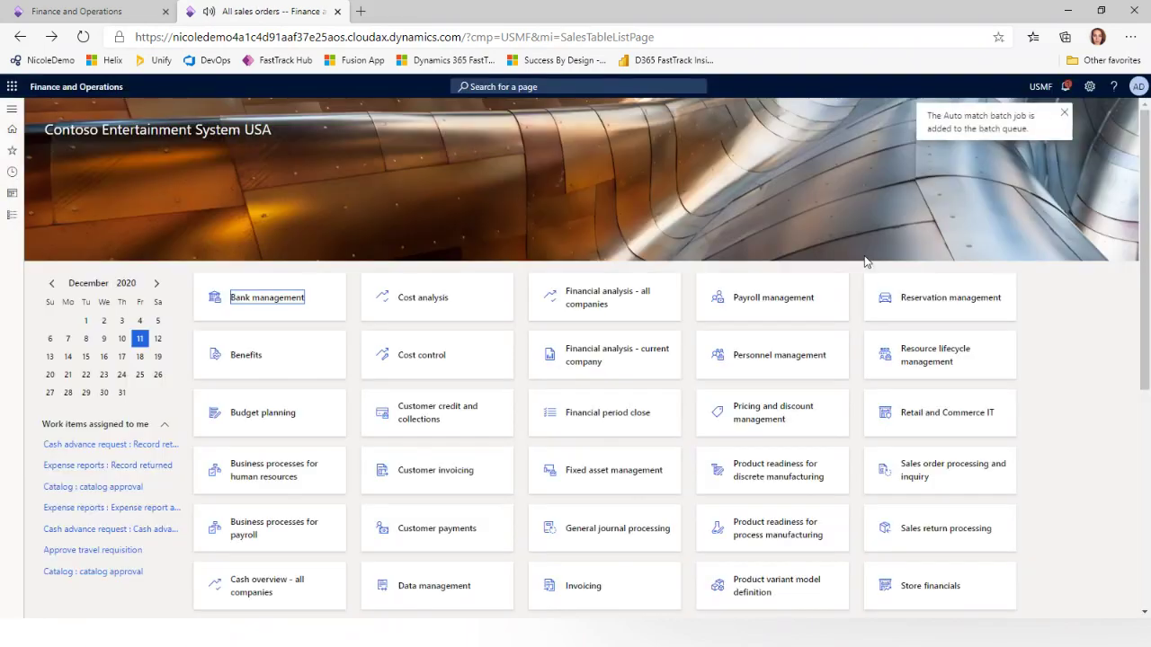
Open System administration > Batch jobs sorted by Actual start date/time, newest first
click(12, 215)
scroll(93, 534, down, 5)
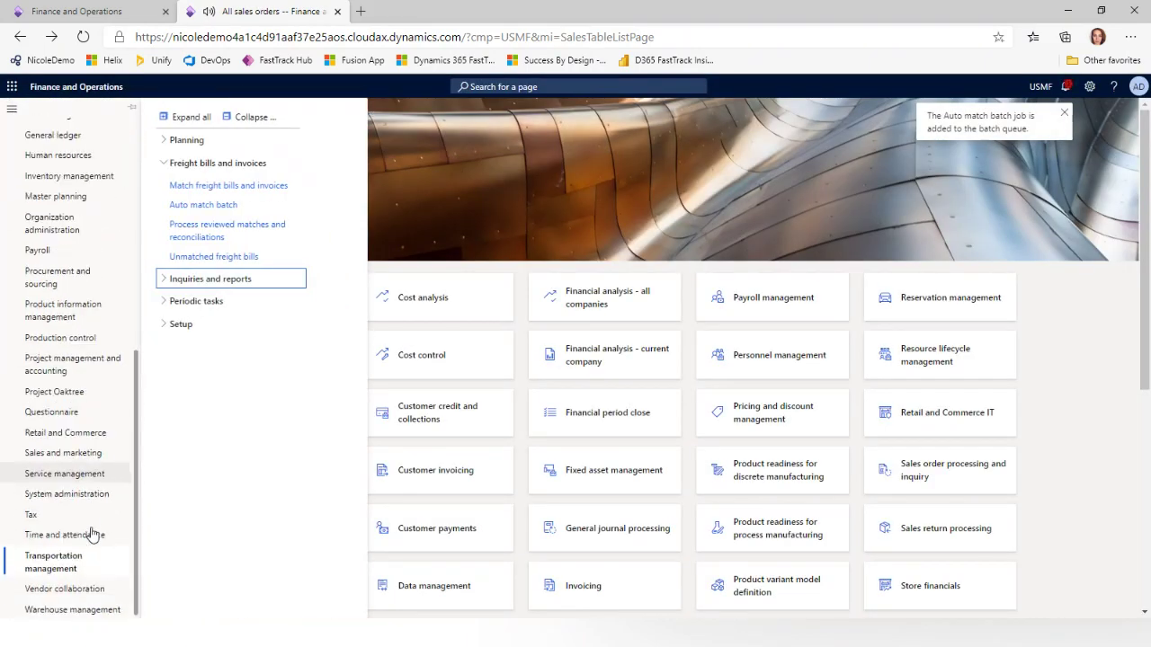
click(88, 494)
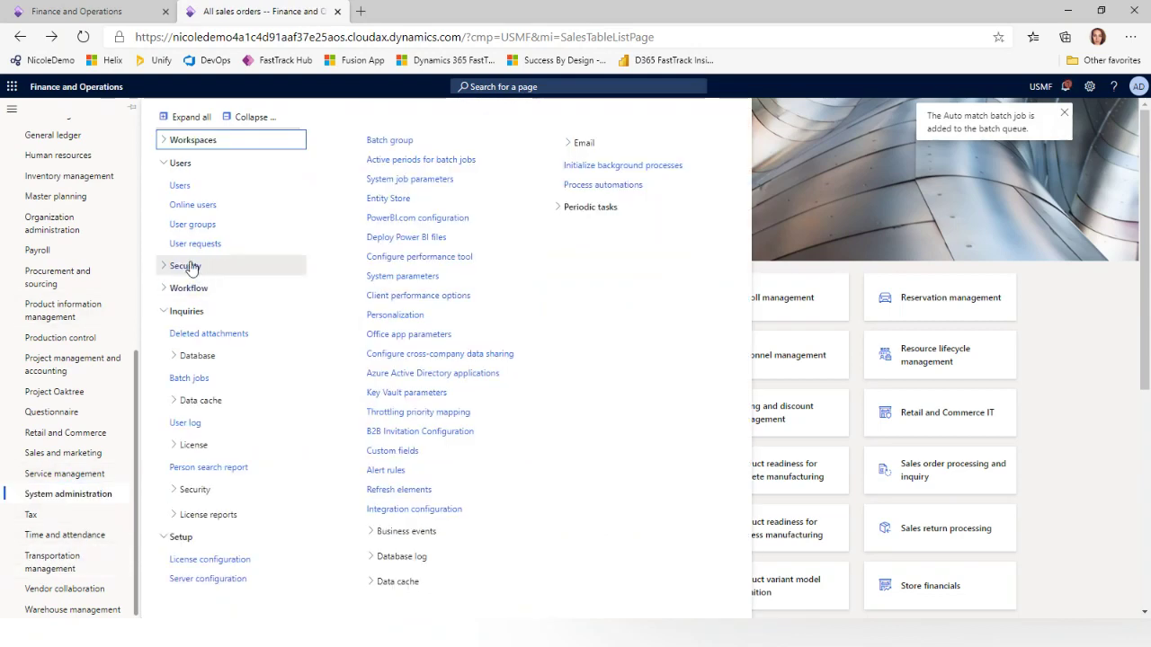
click(188, 377)
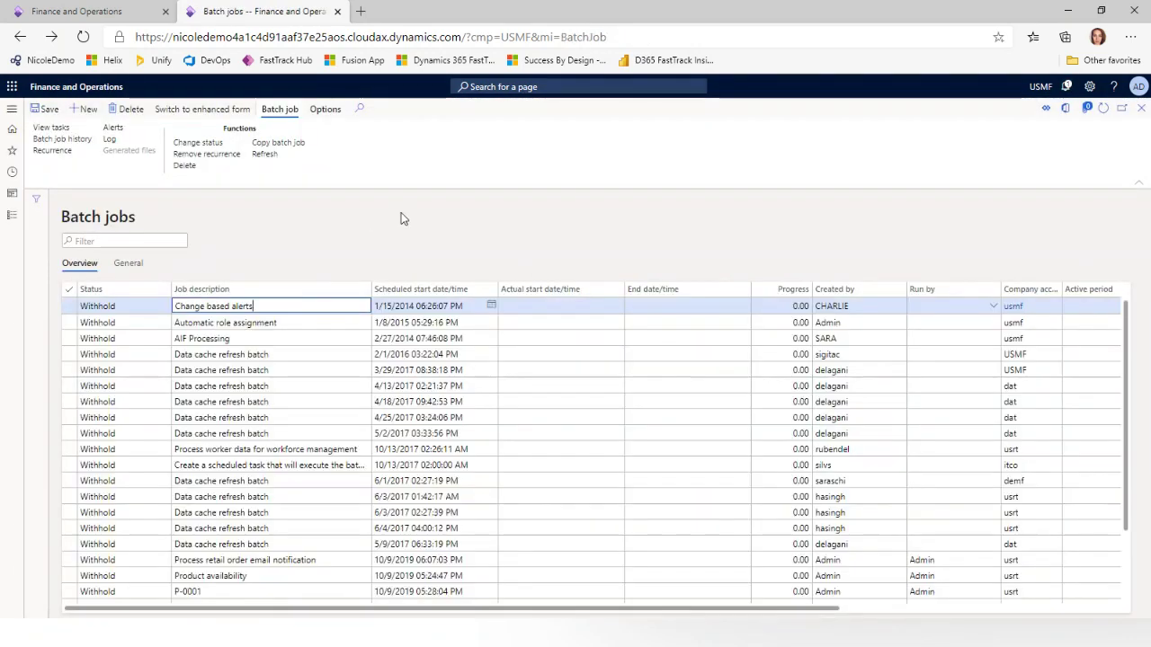
click(596, 304)
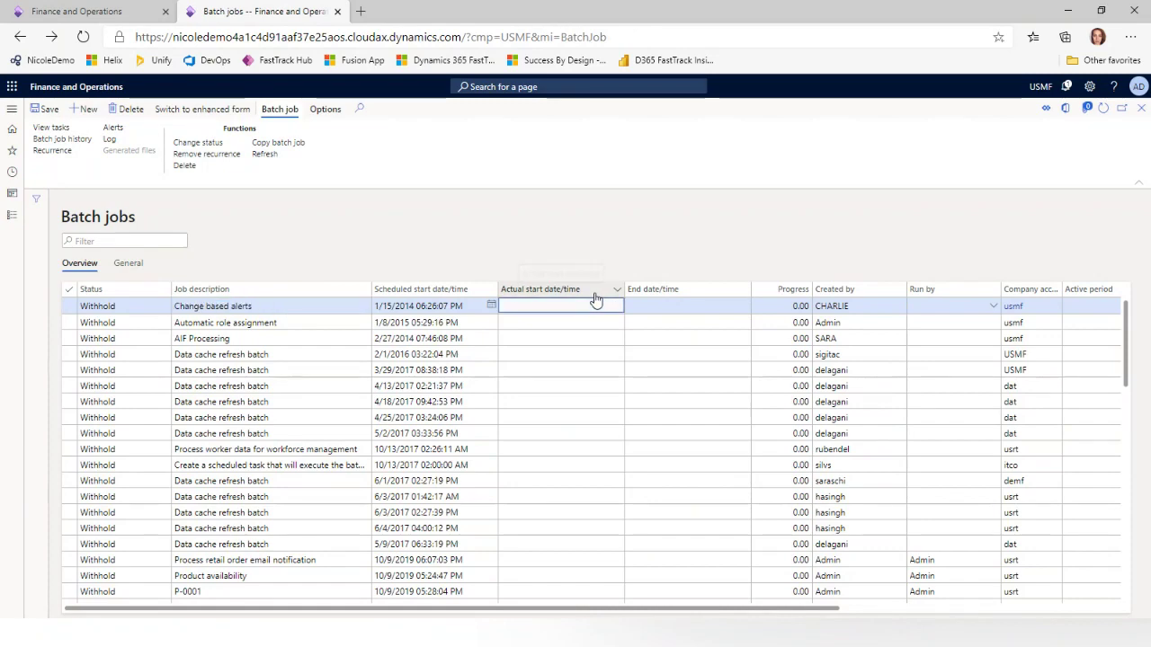
click(595, 297)
click(575, 324)
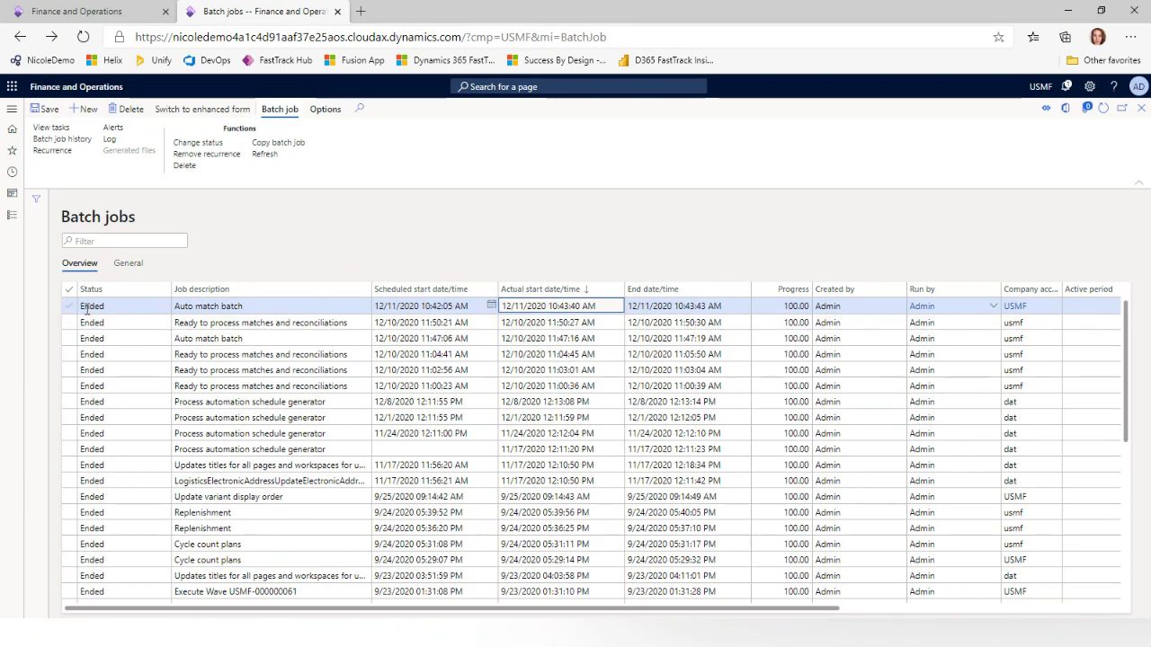
Check the Auto match batch job's log, dismiss the no-log message, and close Batch jobs
click(110, 139)
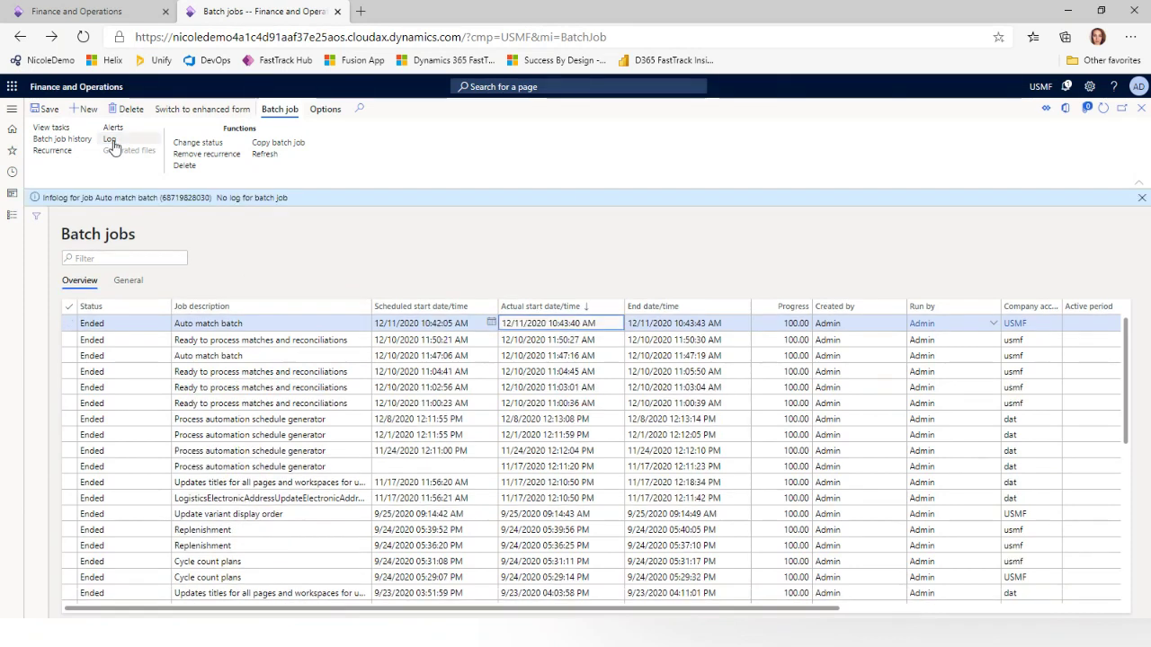
click(1141, 198)
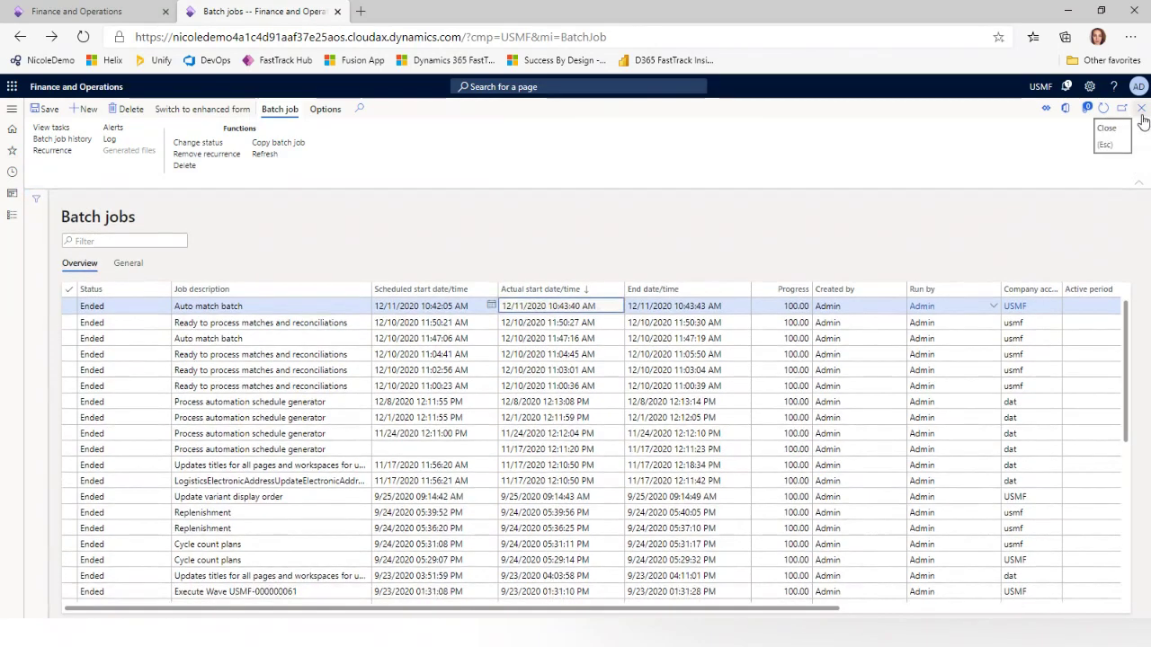
click(1141, 108)
Open Transportation management > Inquiries and reports > Freight invoice details and select the ReadyToProcess invoice
click(14, 216)
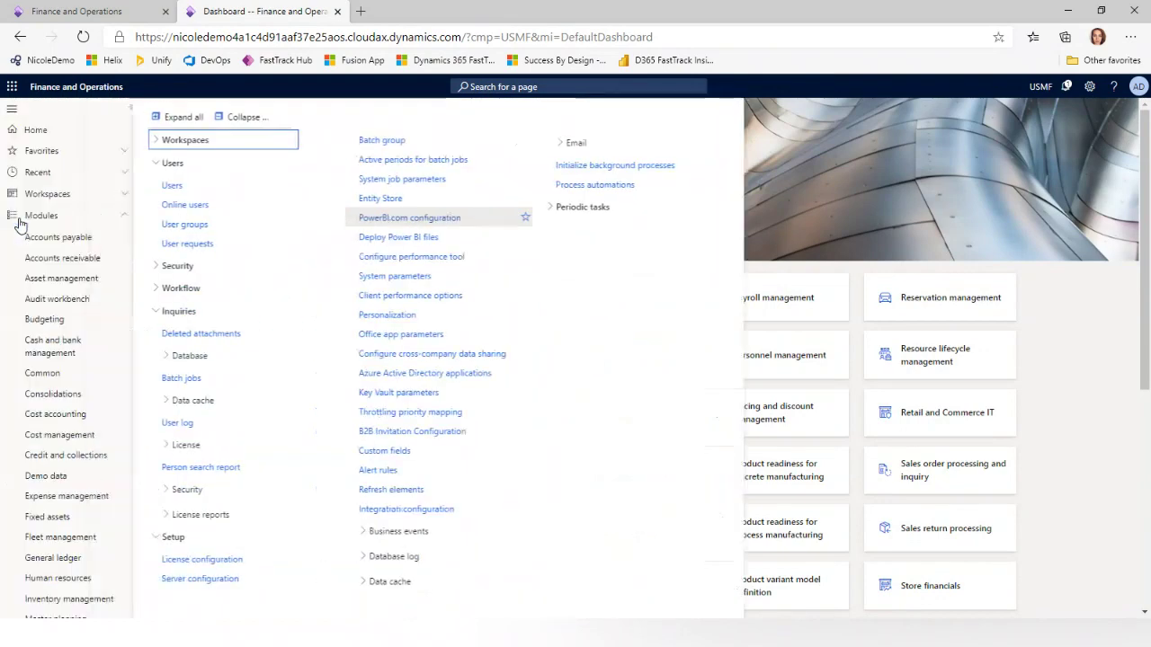
scroll(43, 558, down, 3)
scroll(43, 565, down, 3)
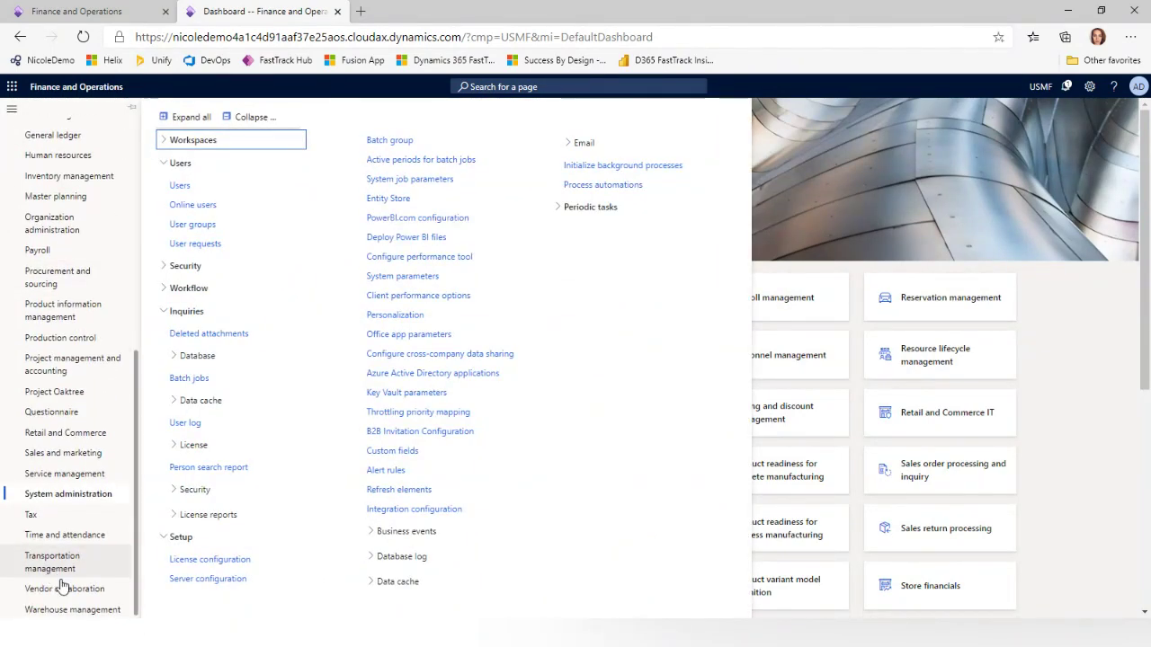
click(57, 571)
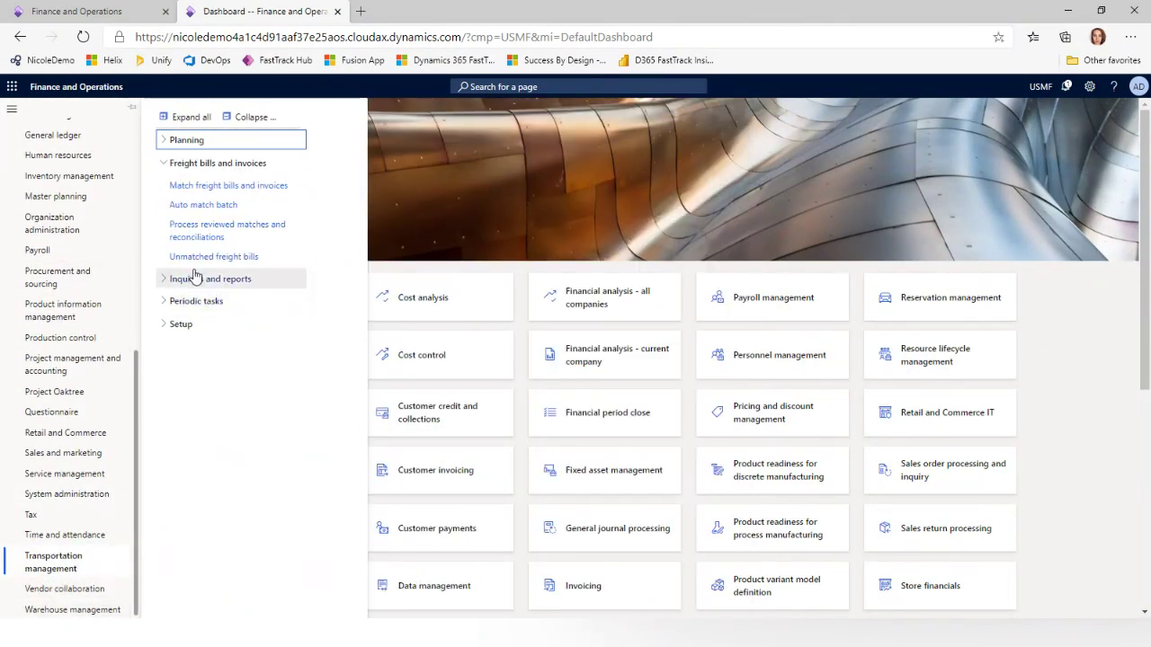
click(248, 280)
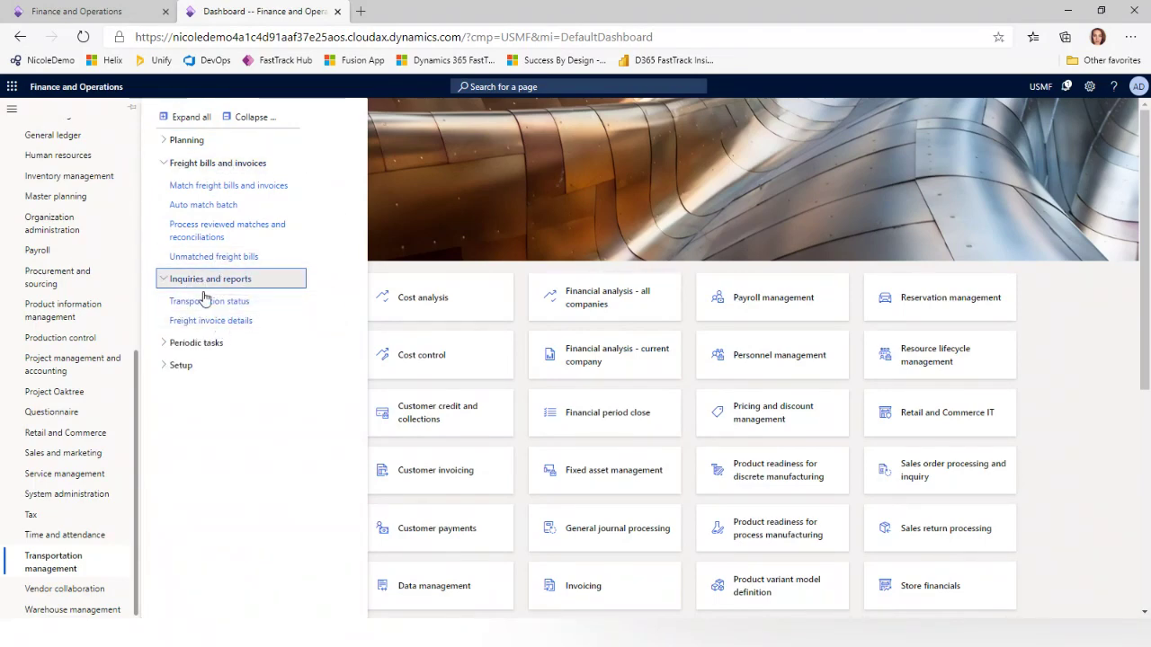
click(430, 206)
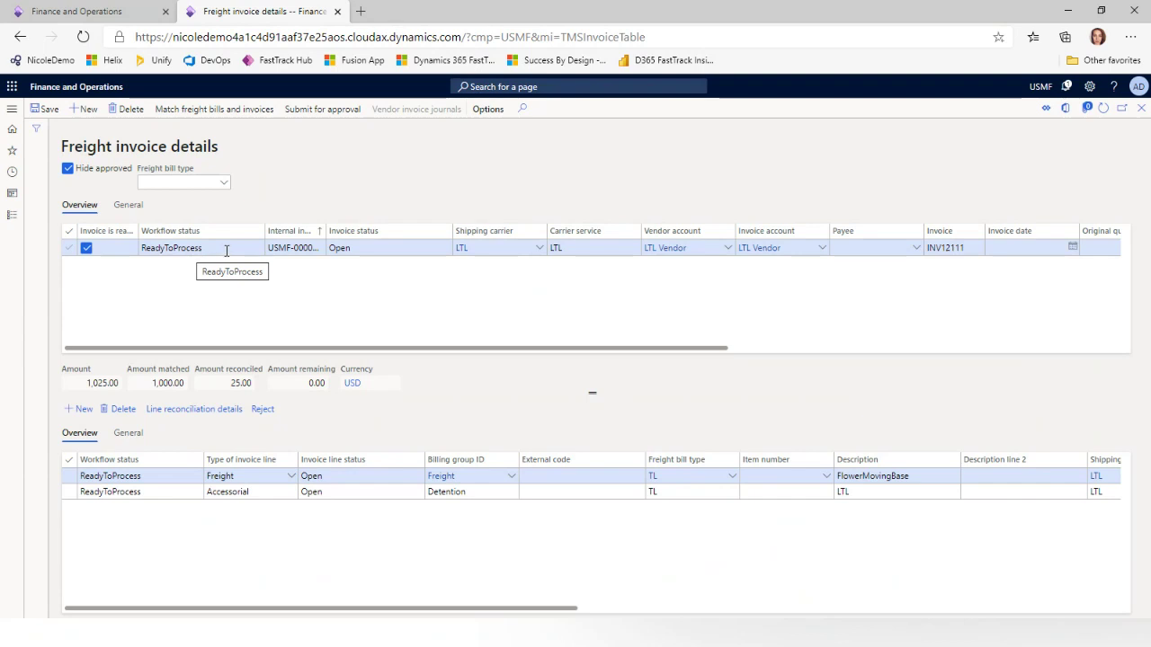
click(194, 249)
Mark the ReadyToProcess INV12111 row and select its Freight line in the invoice lines
click(136, 254)
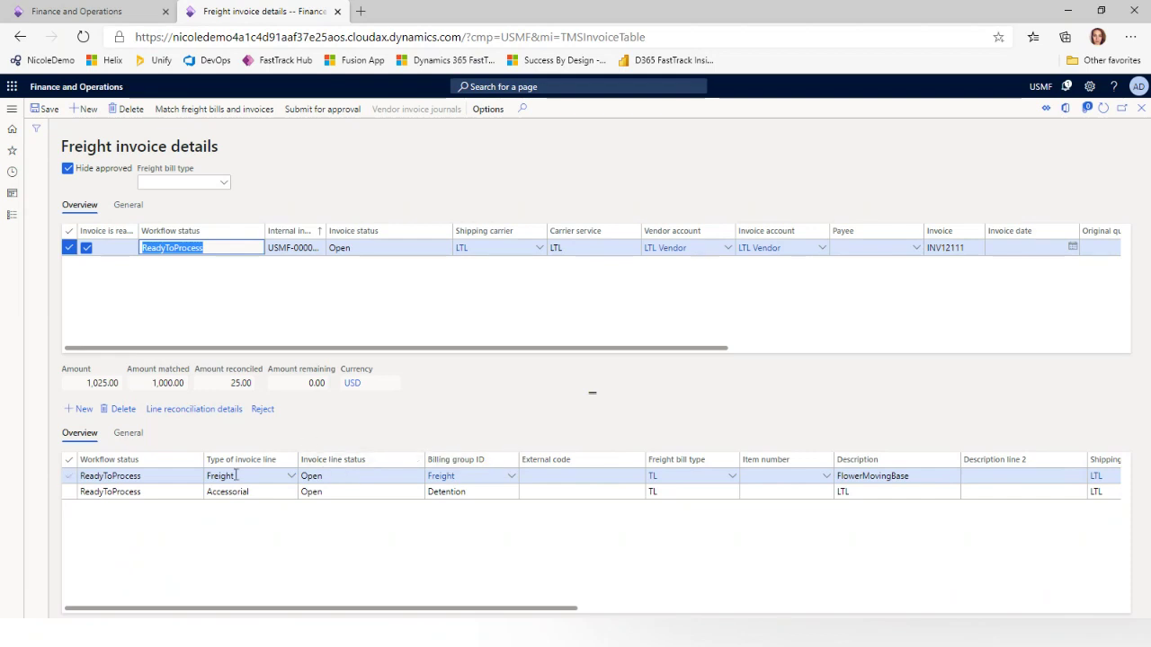
click(179, 478)
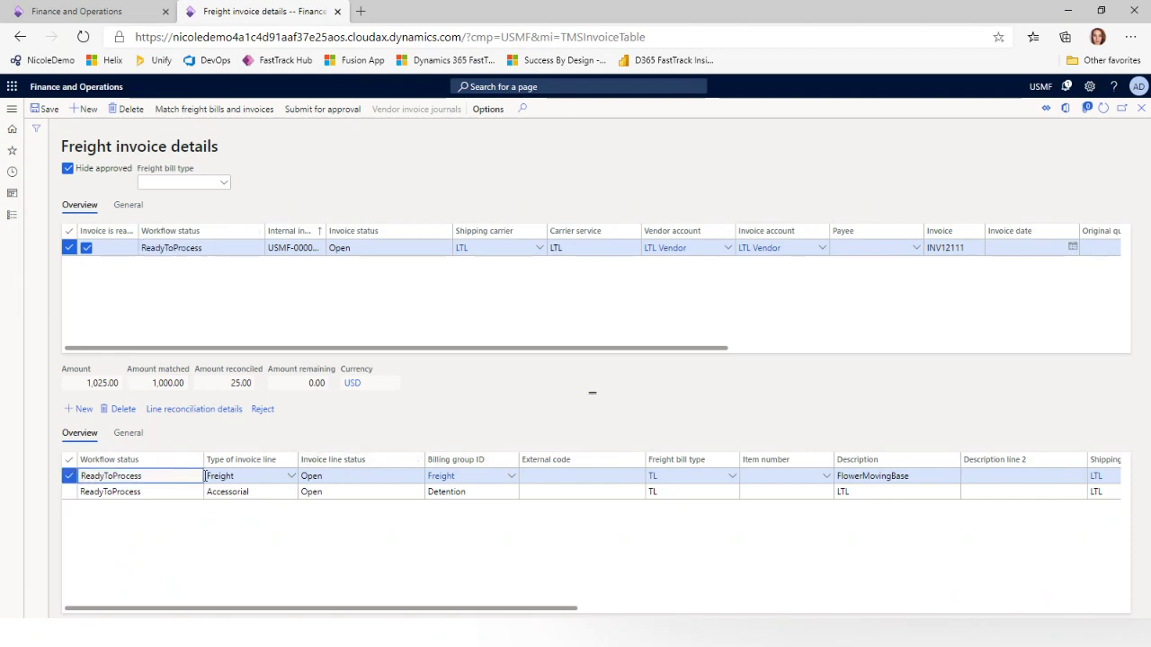
Review the Freight line's reconciliation details (25.00 under reason Approved), then close the pages
click(174, 416)
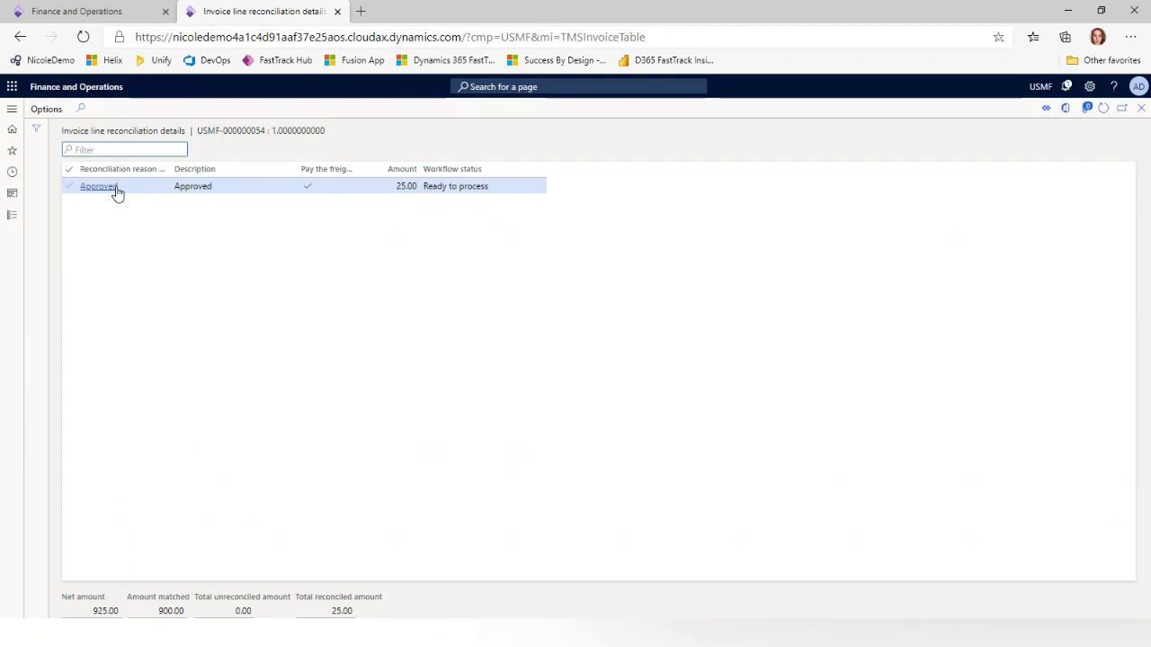
mouse_move(117, 193)
click(1141, 108)
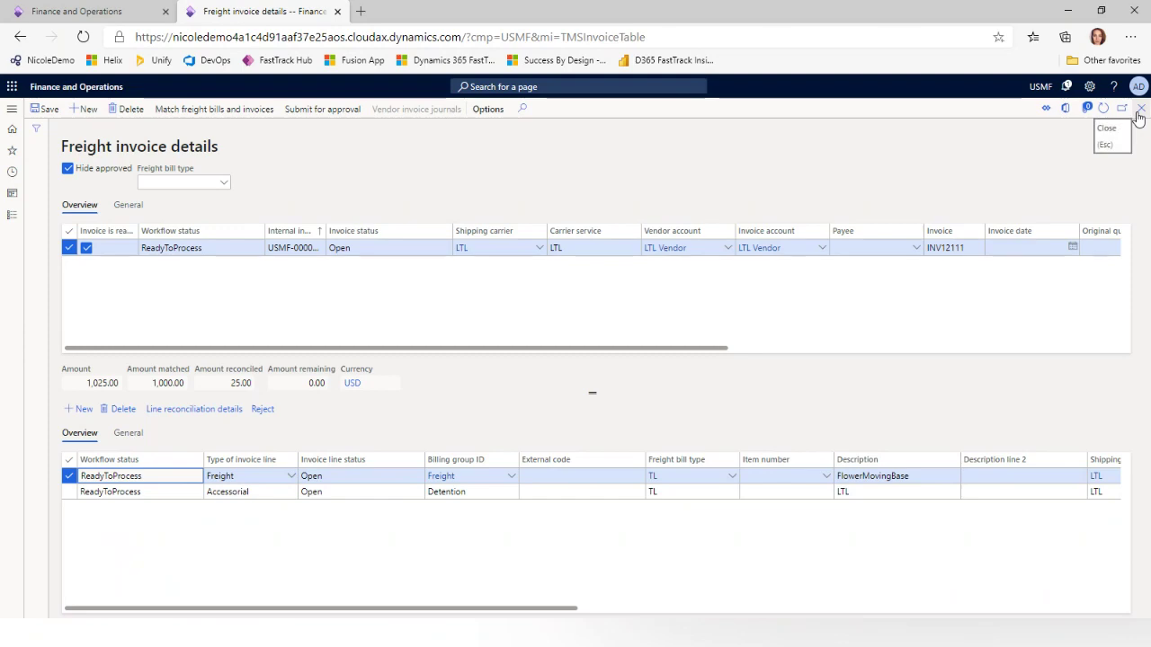
click(1138, 112)
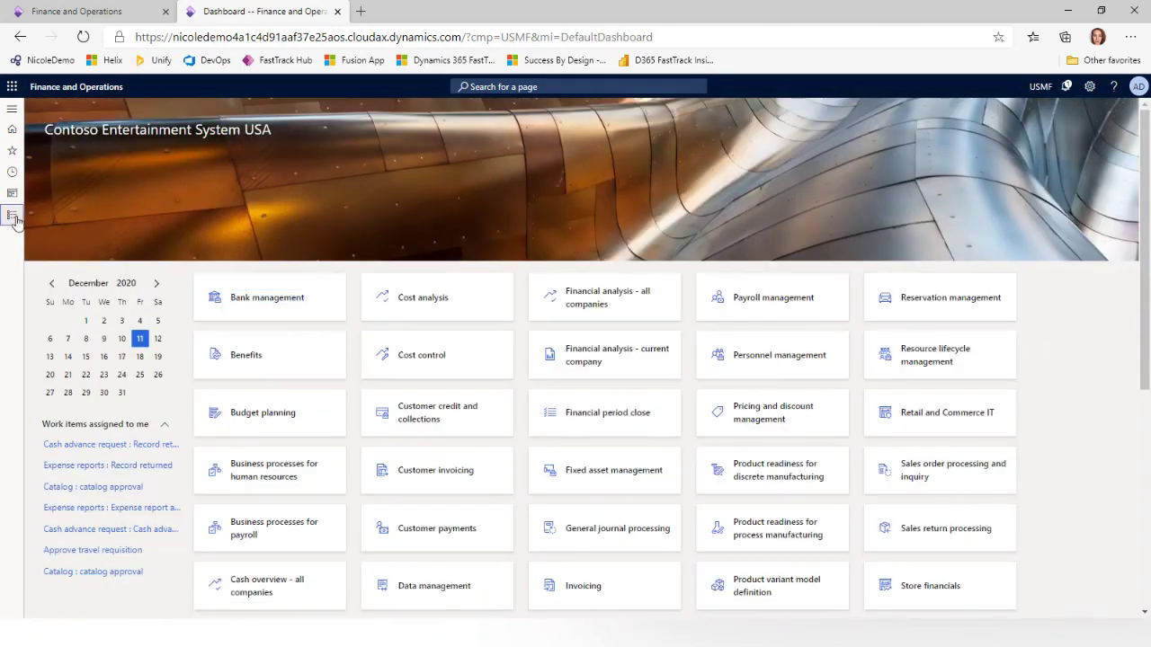
Open Process reviewed matches and reconciliations with its Run in the background options expanded
click(12, 215)
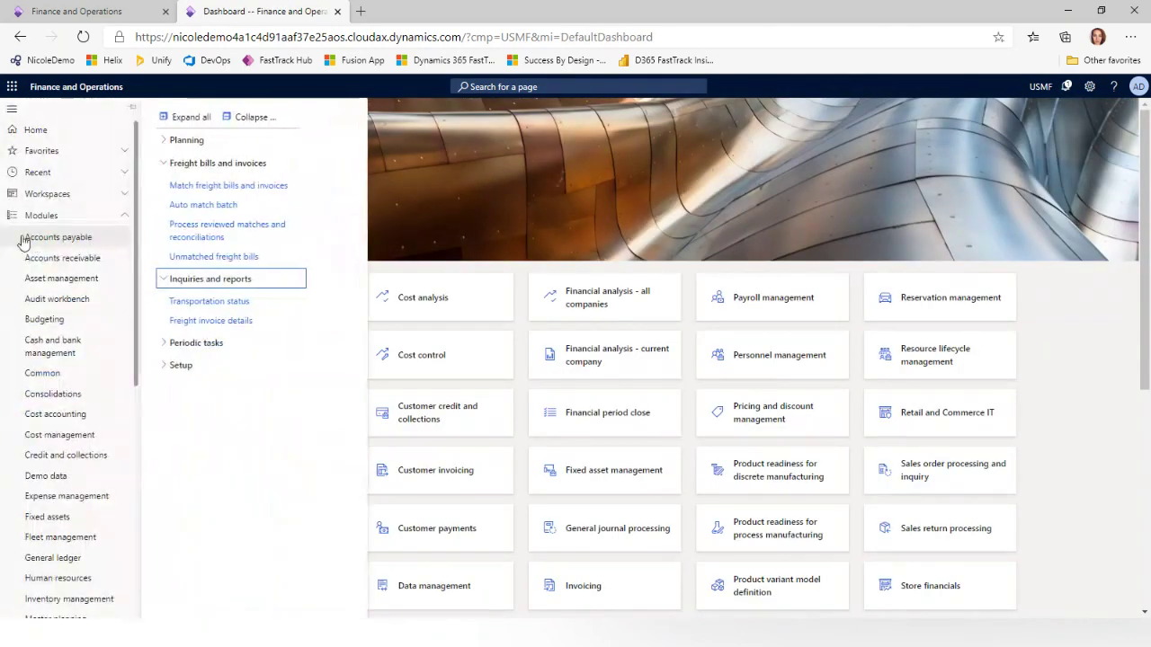
click(213, 237)
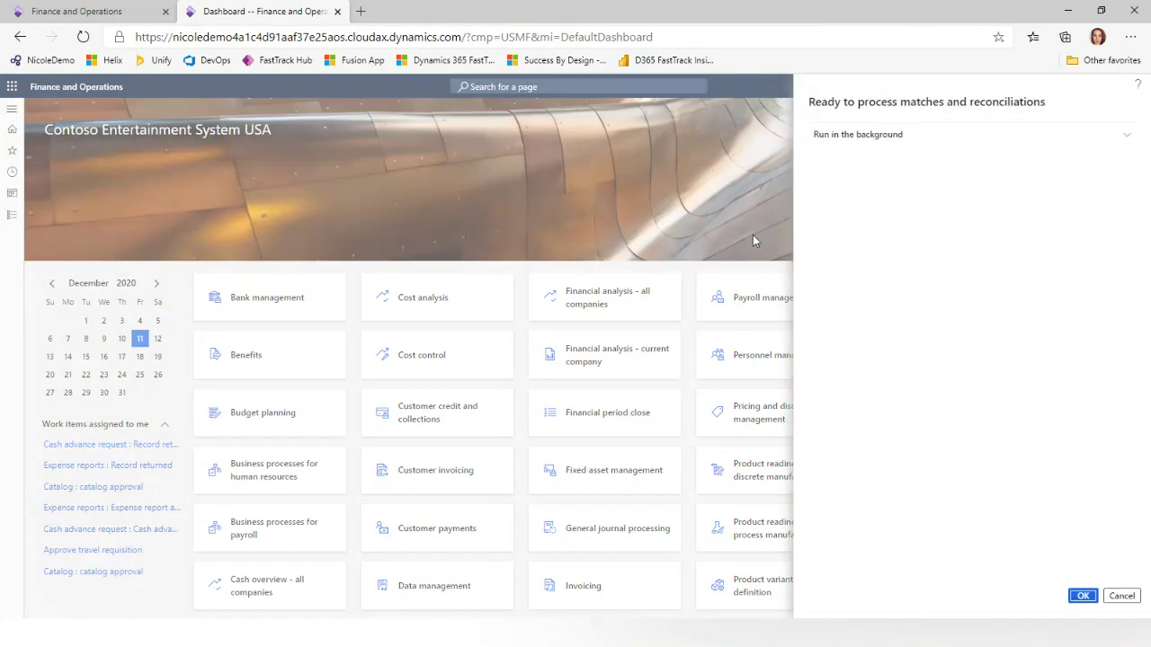
click(892, 135)
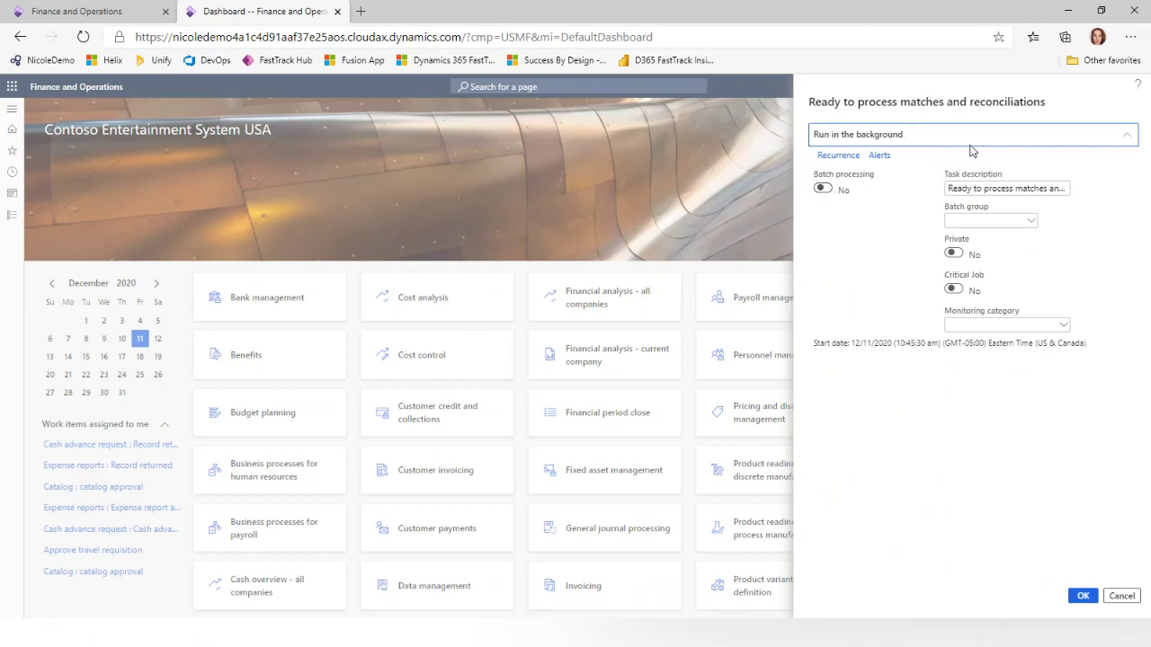
Run the matches-and-reconciliations job in batch, then sort Batch jobs by Actual start, newest first
click(822, 189)
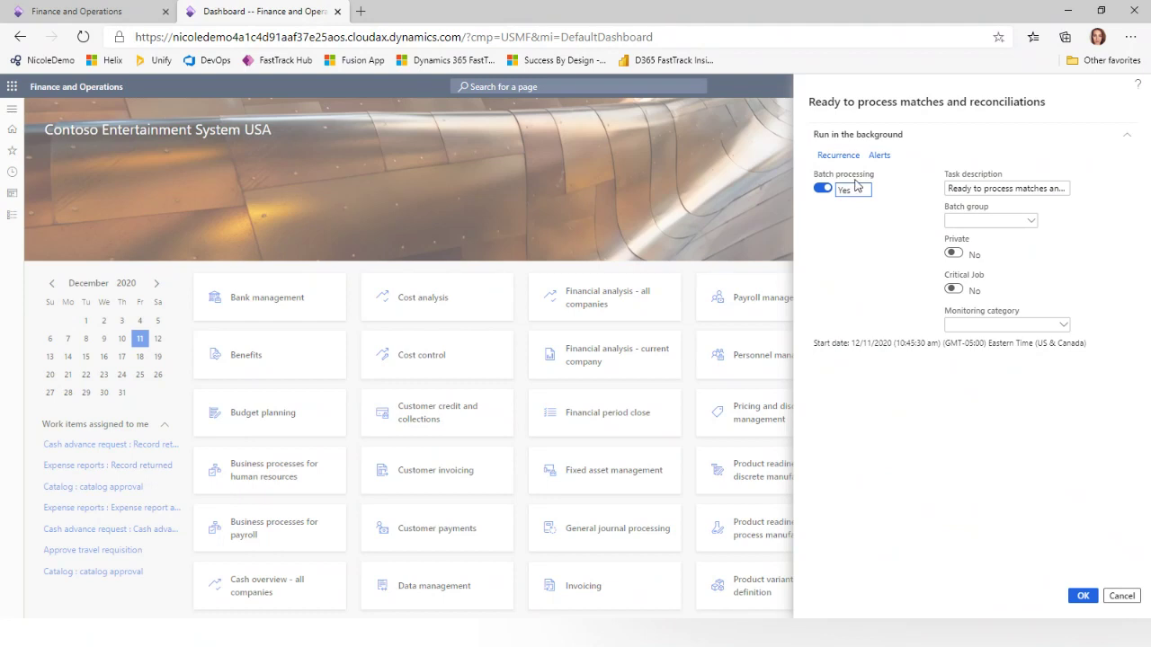
click(1079, 596)
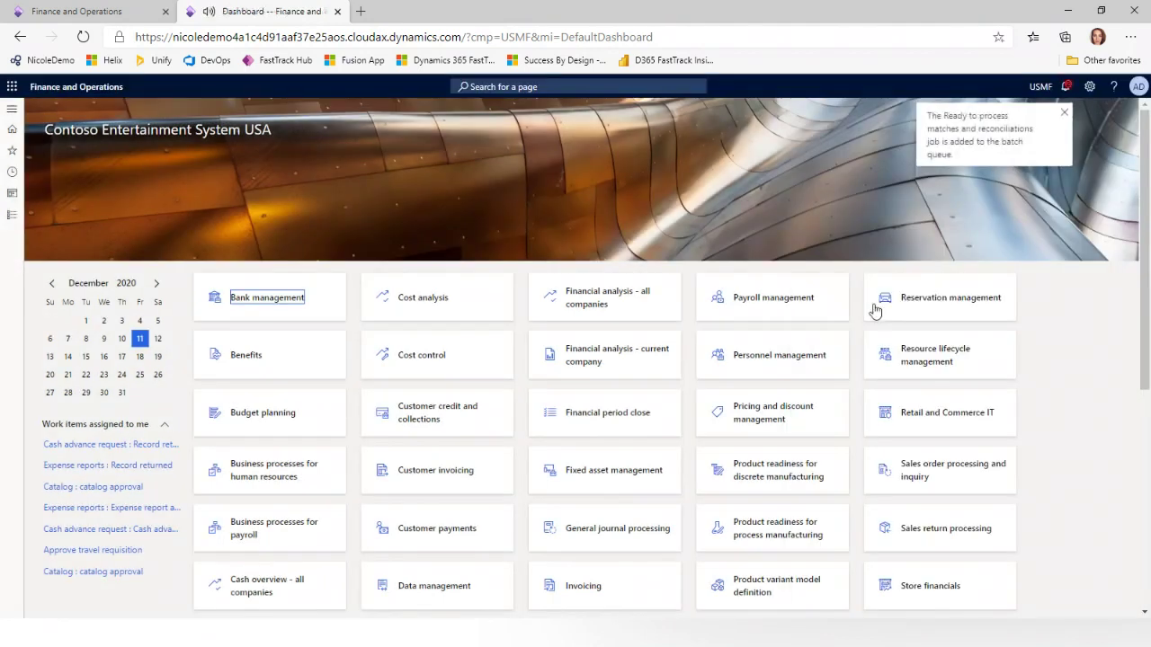
click(13, 172)
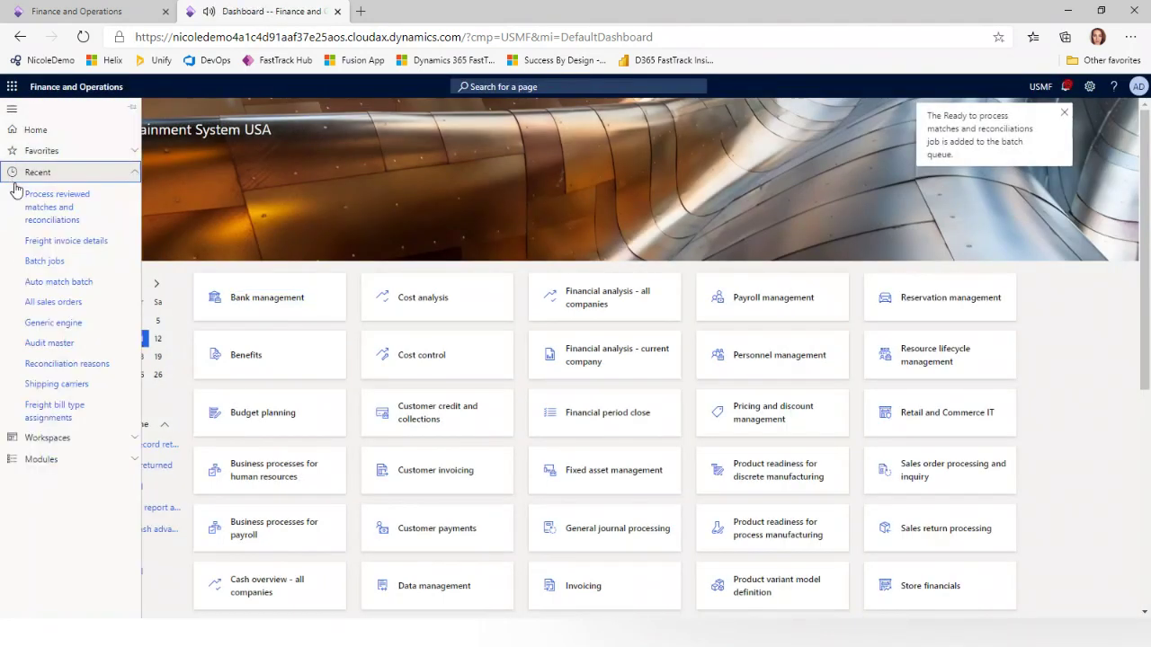
click(44, 261)
key(Tab)
key(Tab)
click(576, 297)
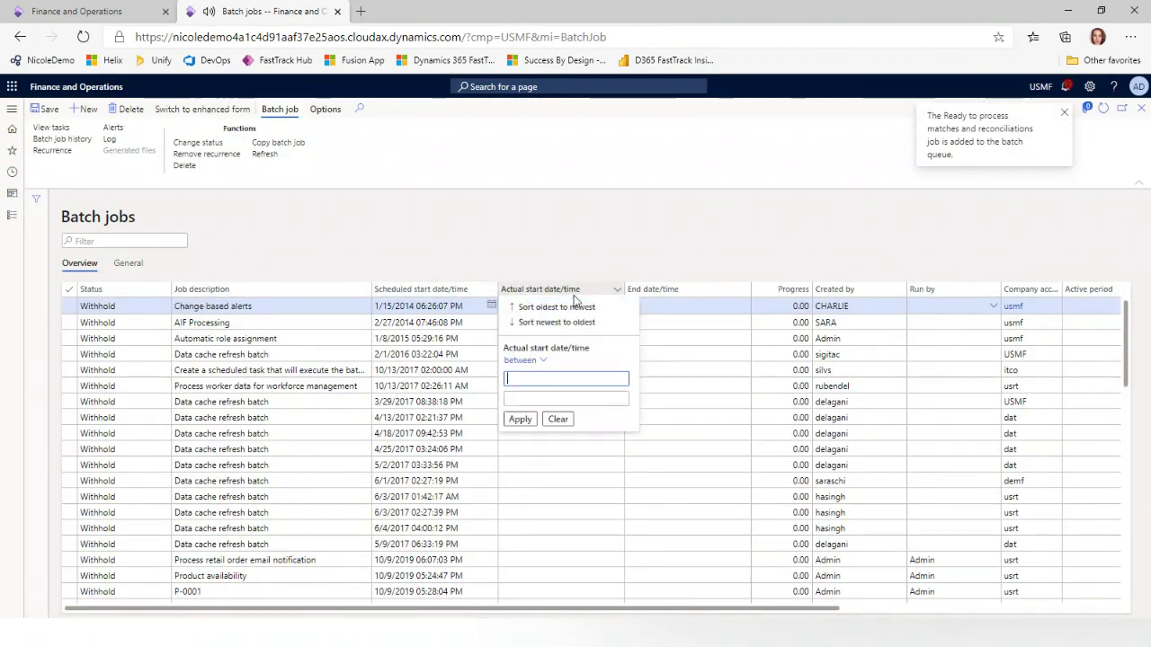
click(580, 294)
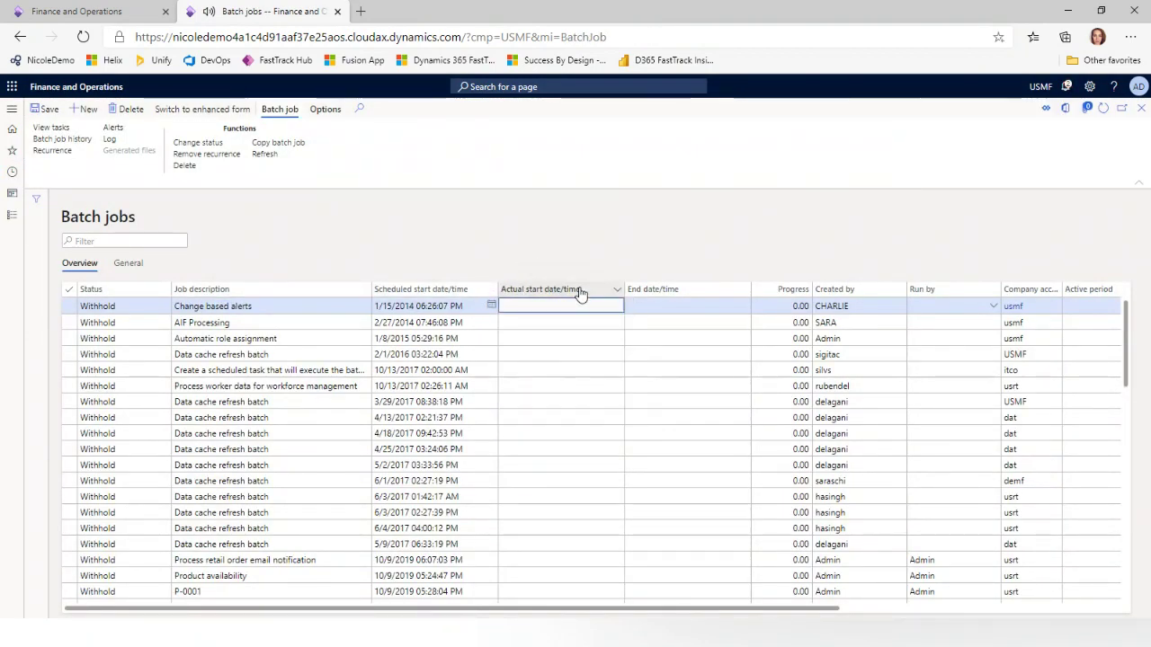
click(577, 289)
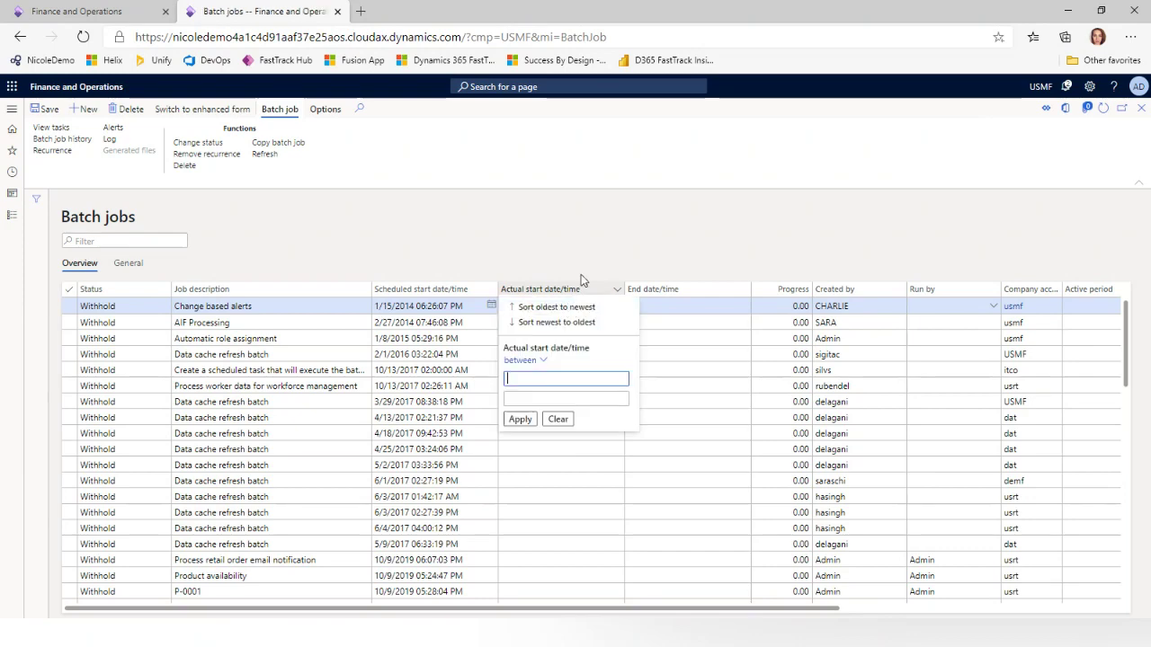
click(567, 325)
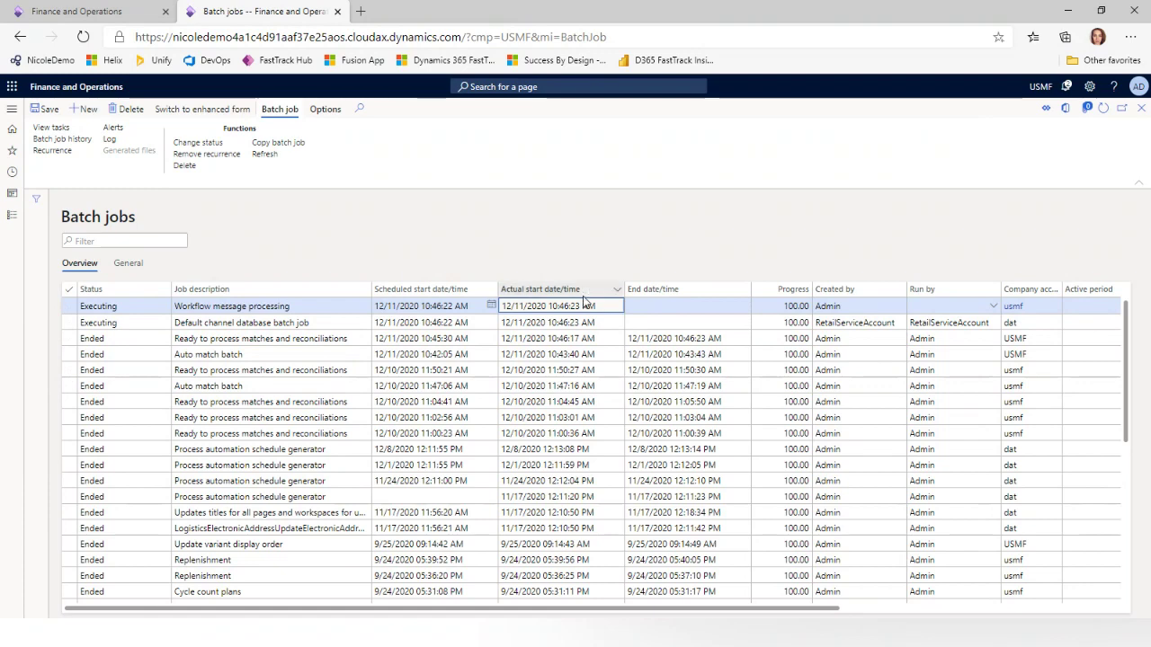
Check the job's log message details to confirm 2 vouchers were posted
click(311, 336)
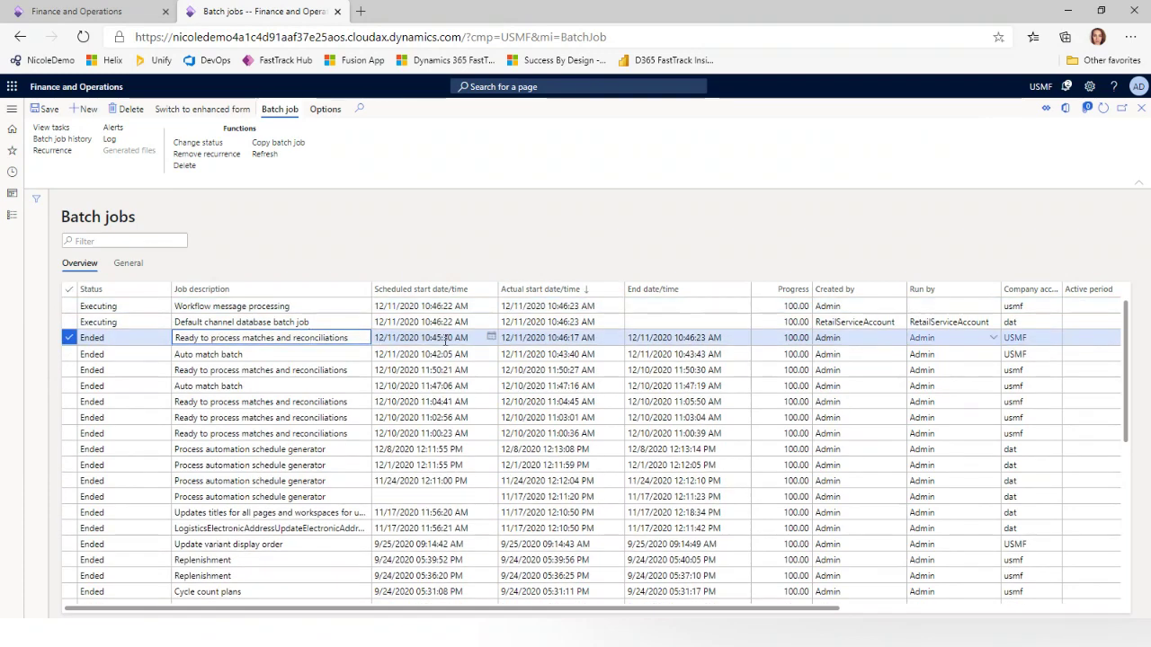
click(108, 138)
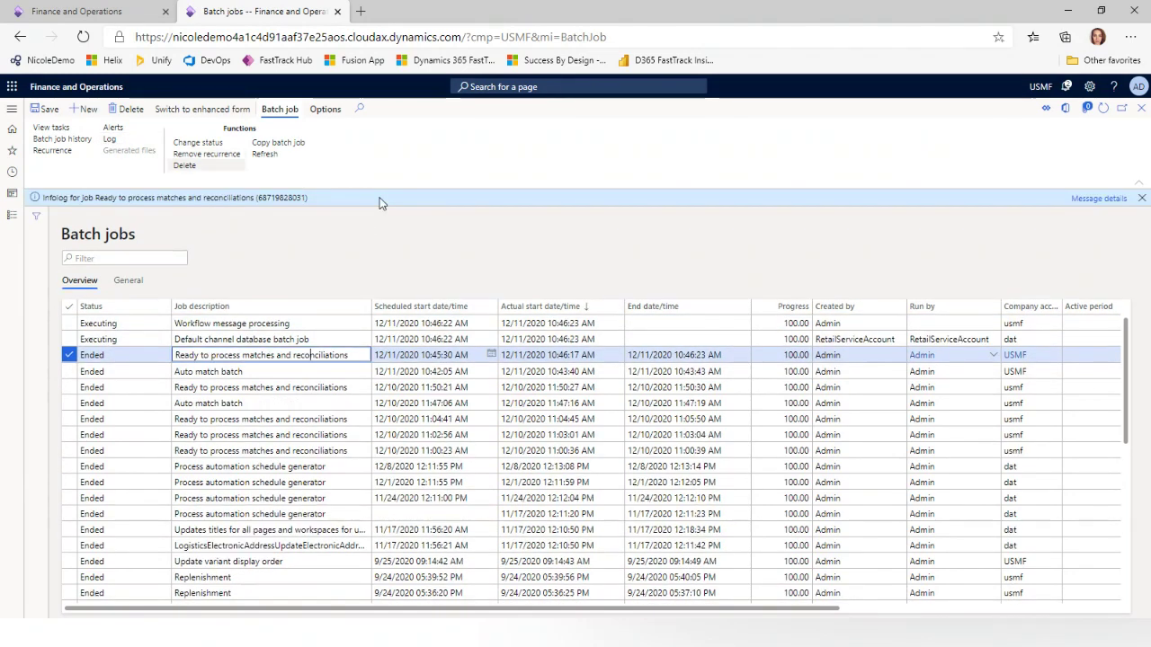
click(1099, 197)
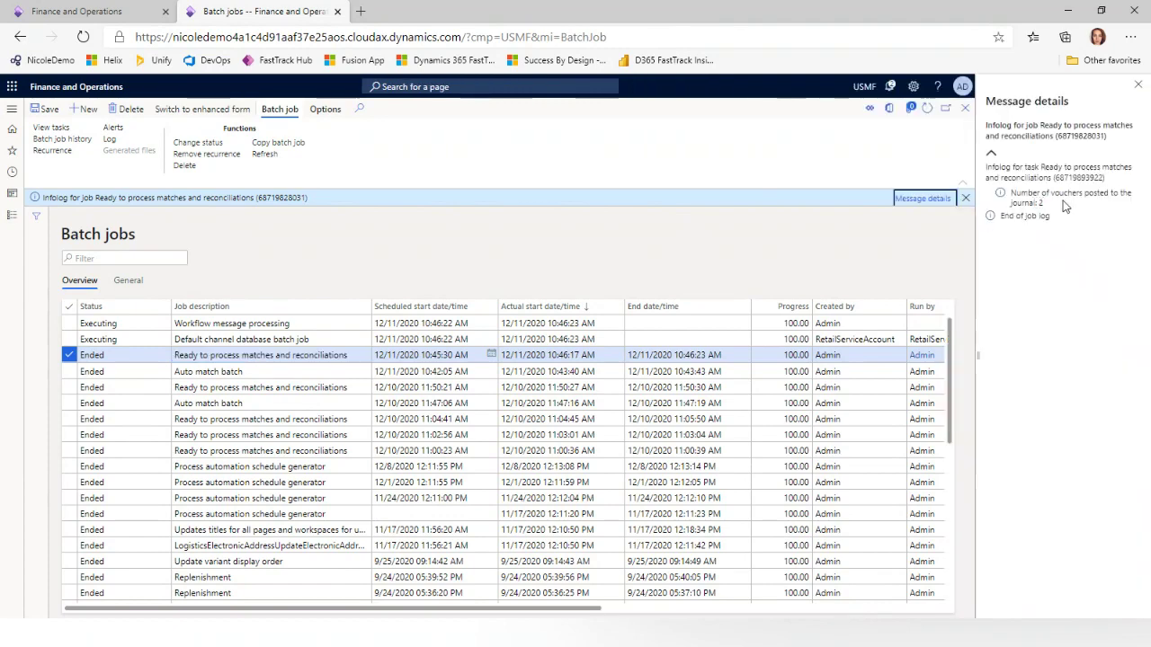
click(1024, 202)
drag(1024, 202, 1077, 217)
click(1068, 208)
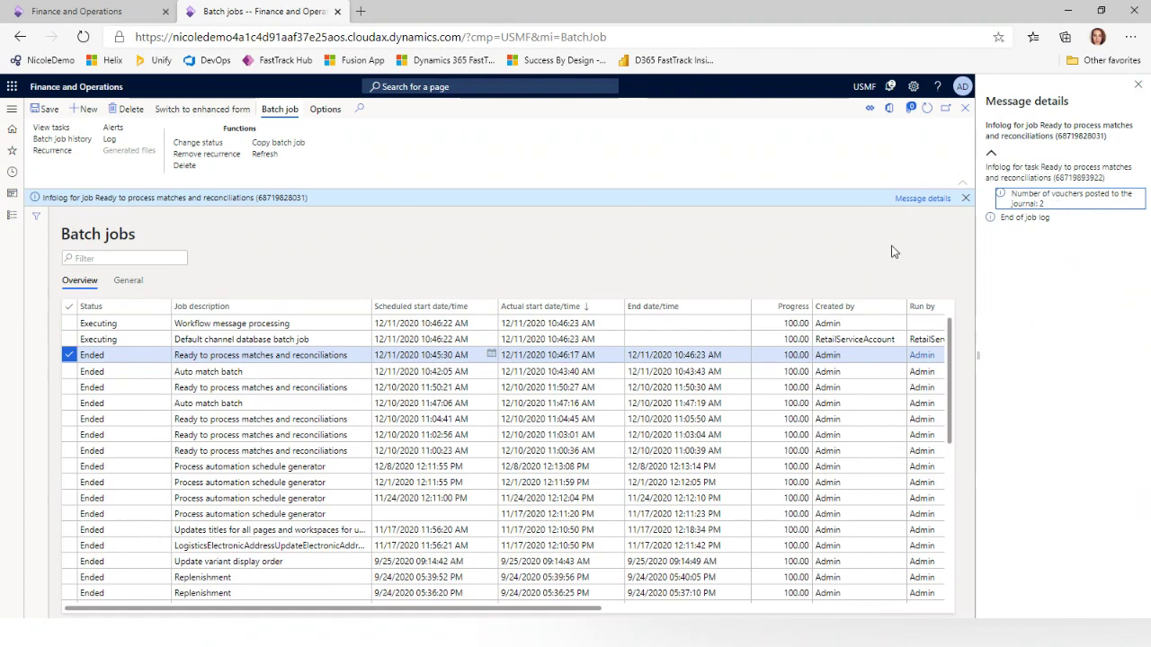
click(1137, 87)
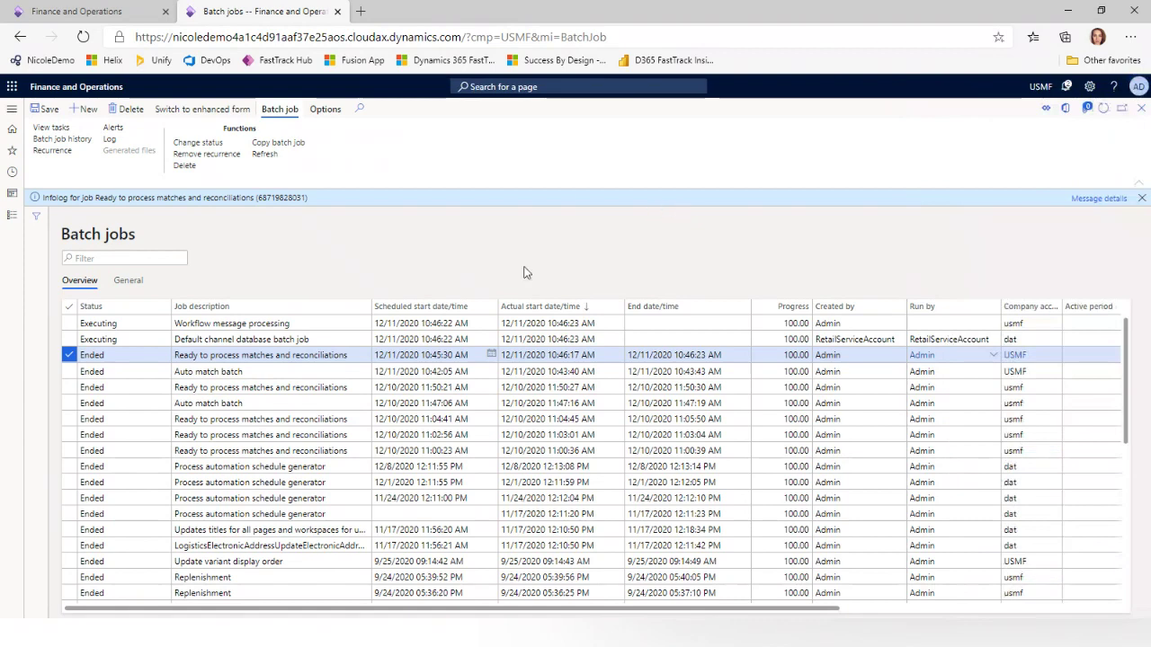
Open Freight invoice details from the freight bills and invoices module
click(1141, 108)
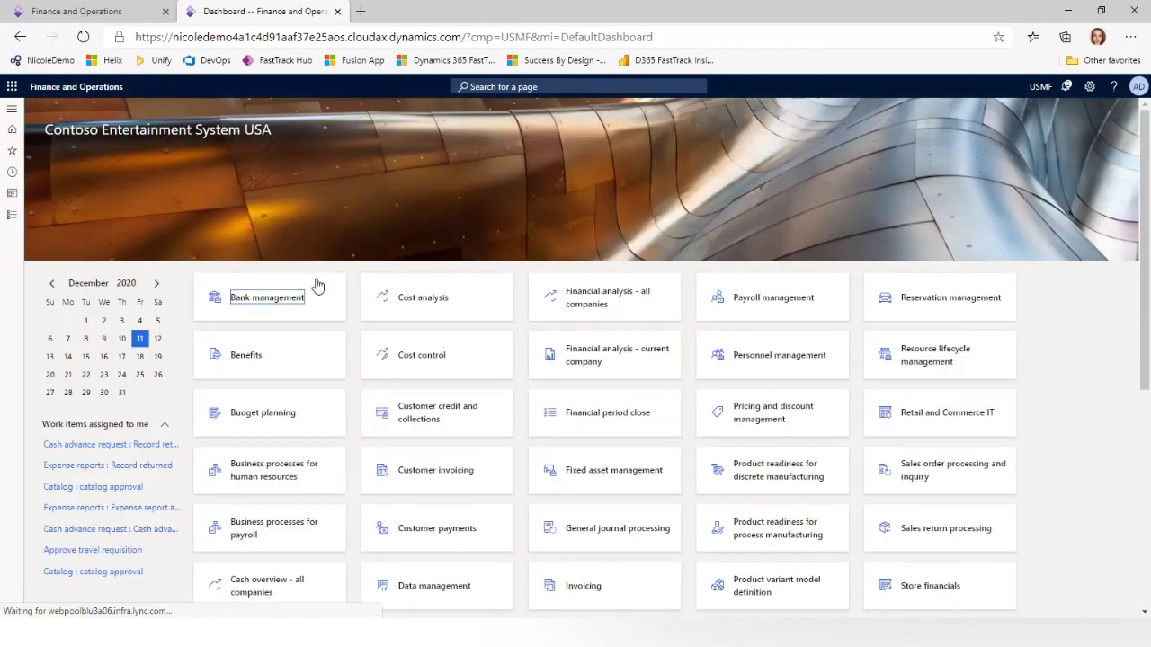
click(19, 224)
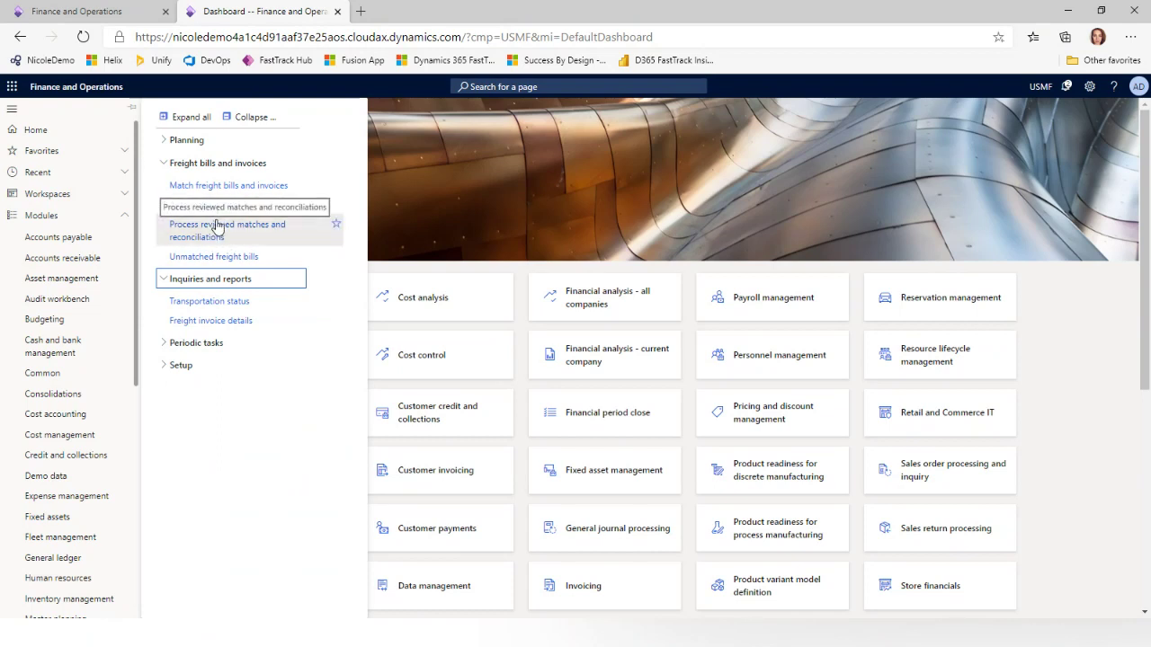
click(214, 321)
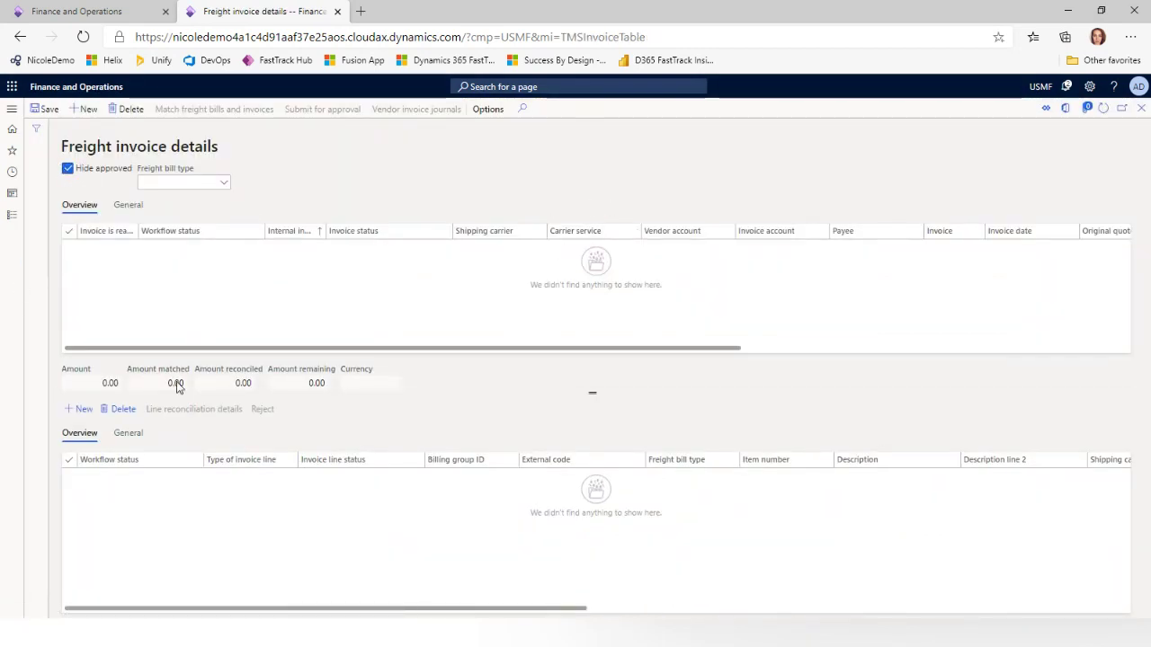
Show approved invoices, filter Invoice contains '121', and open INV12111's vendor invoice journals
click(69, 171)
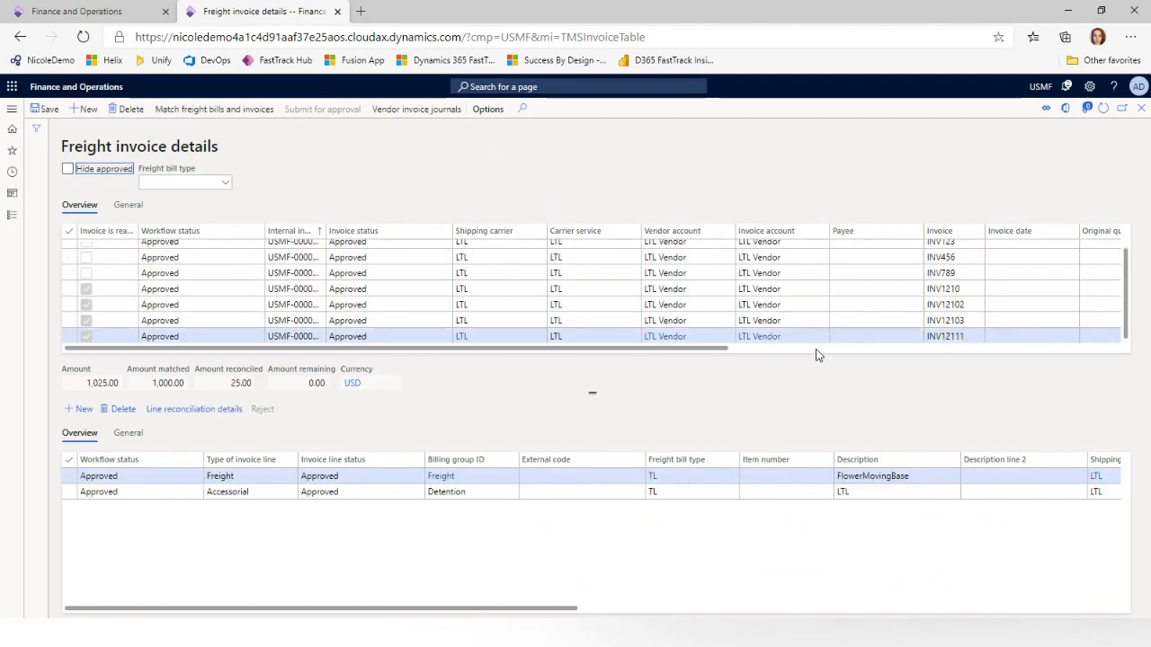
click(947, 233)
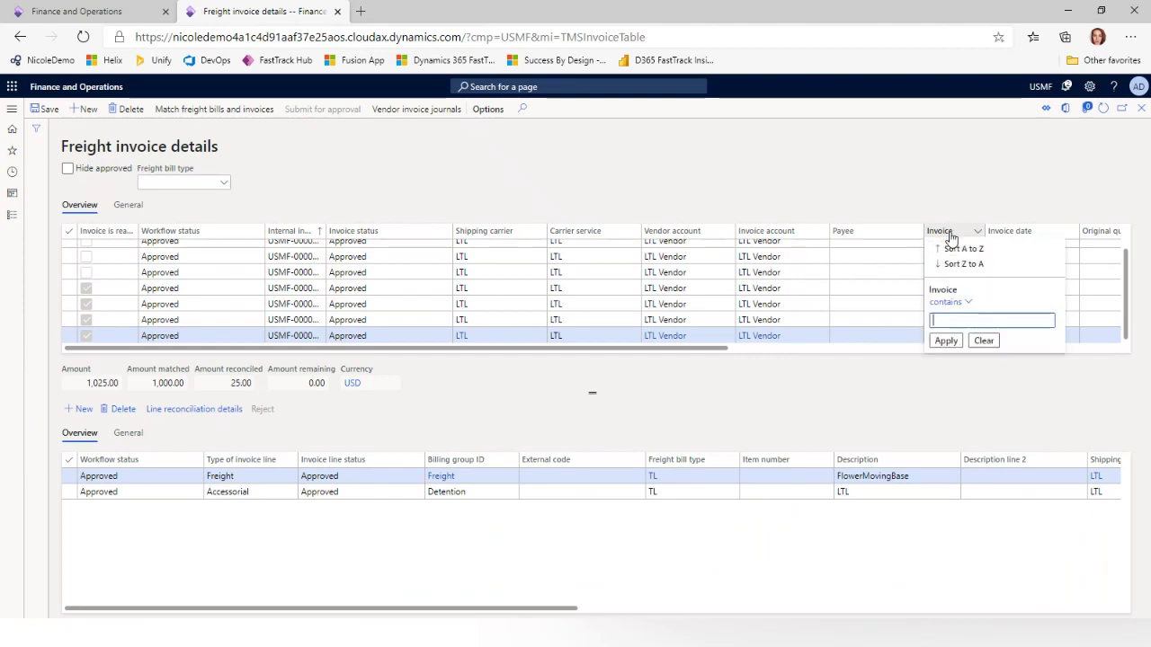
text(121)
key(Return)
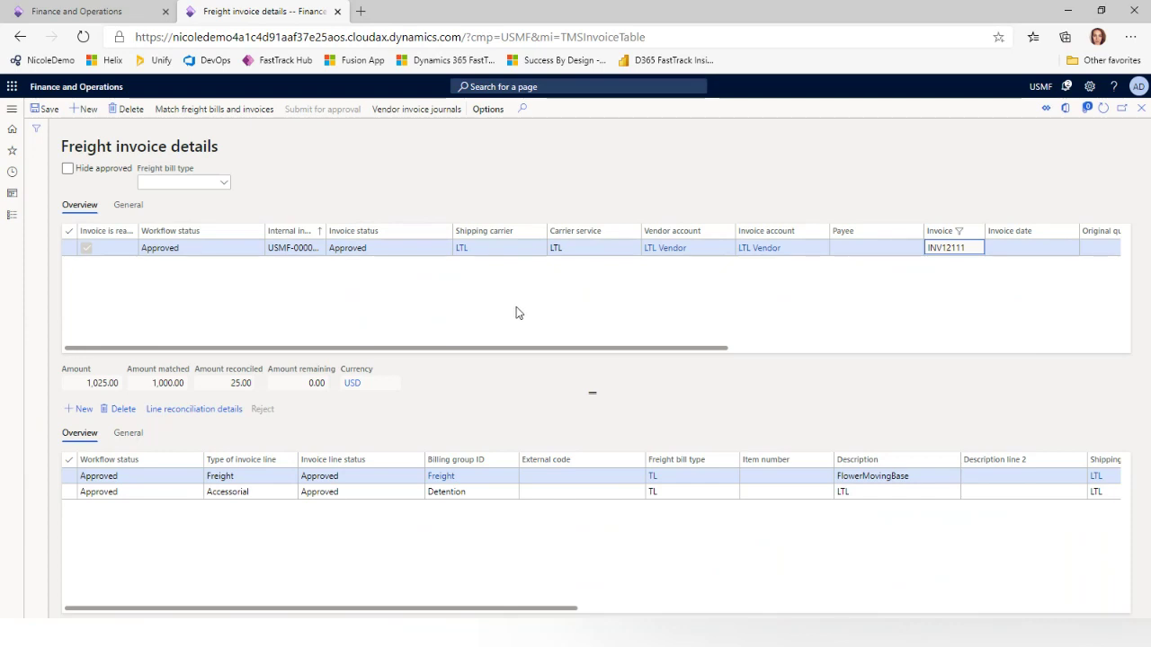
click(202, 248)
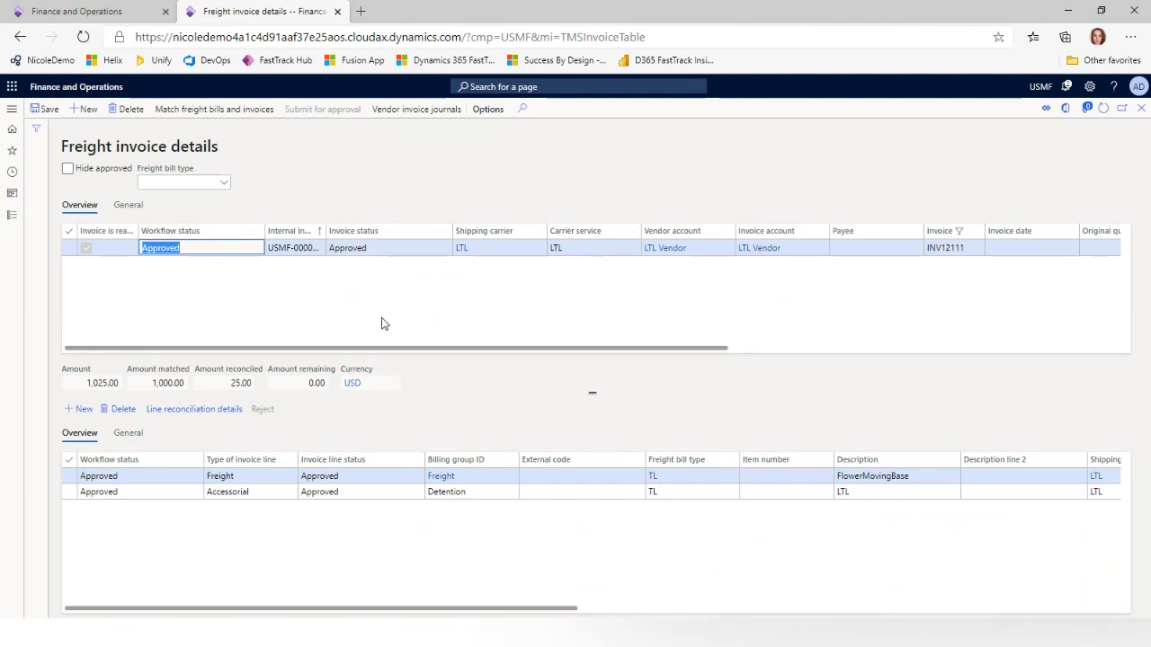
click(410, 111)
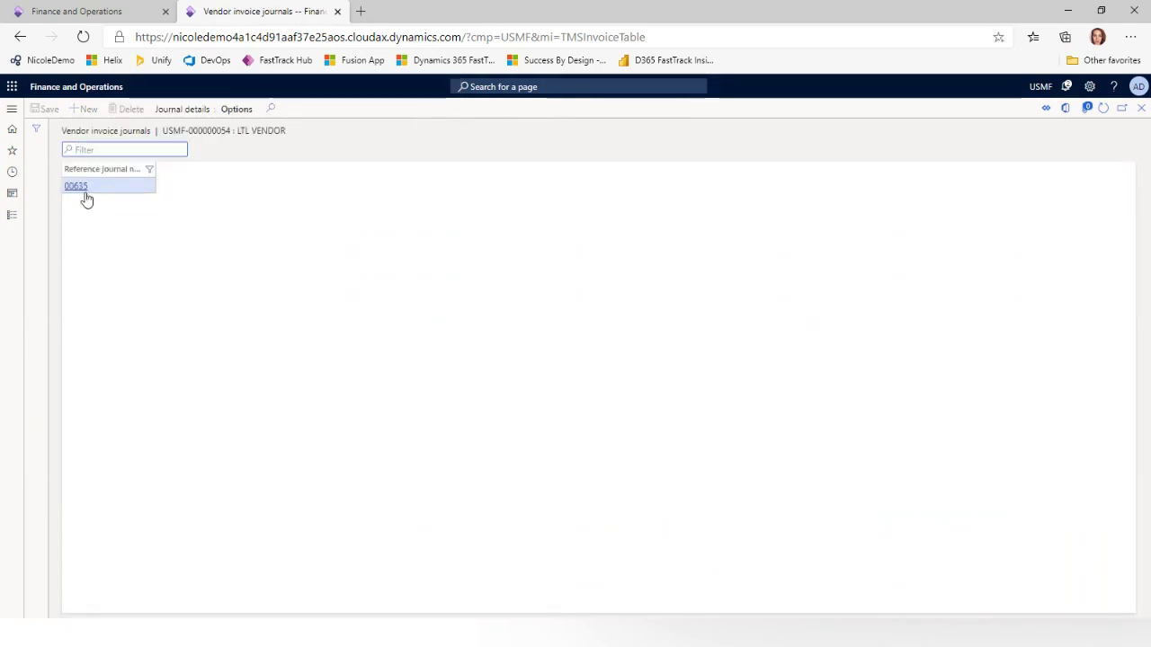
Open journal 00635's details and view its 1,025.00 voucher lines
mouse_move(86, 199)
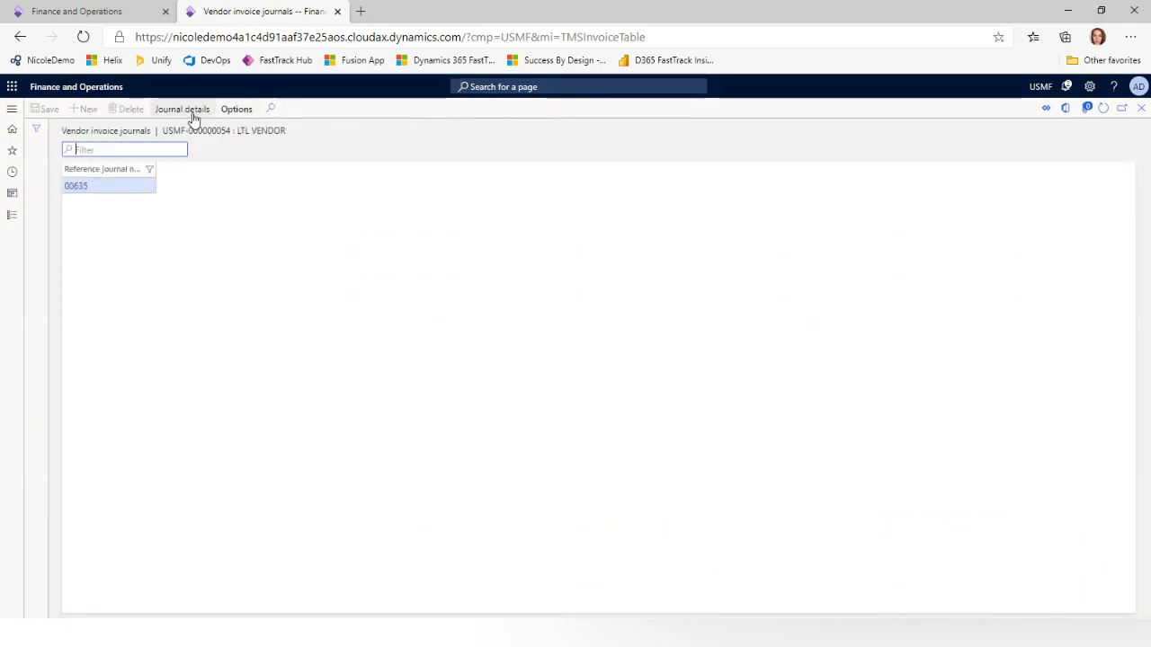
click(194, 117)
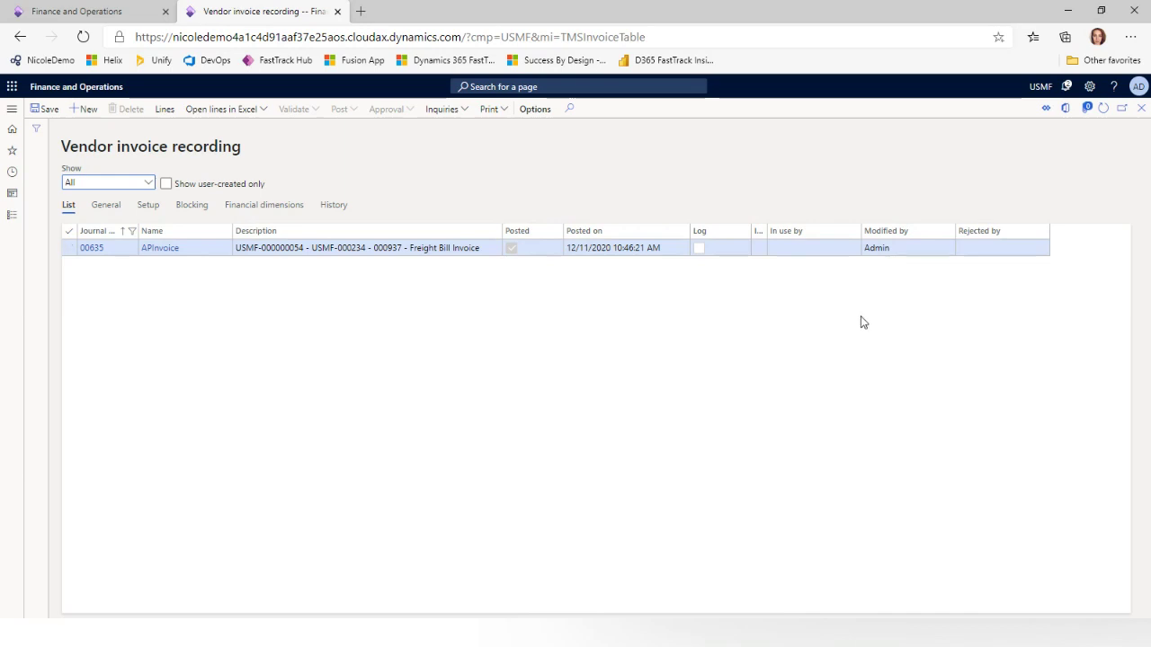
click(164, 112)
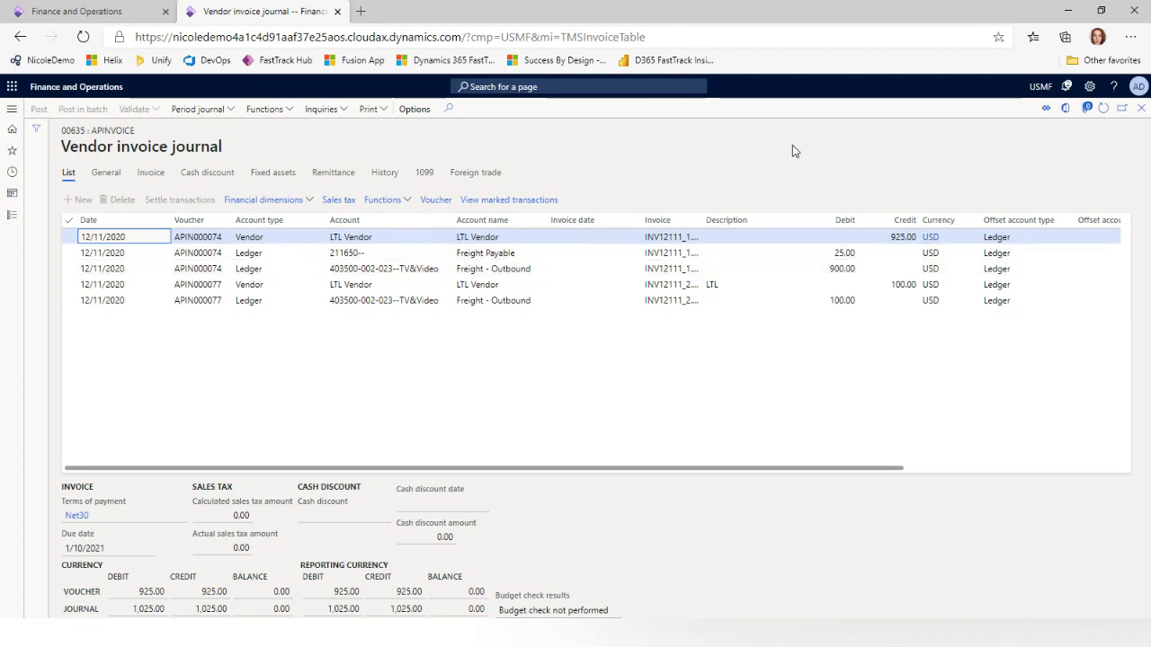
Close the journal, vendor invoice and freight invoice pages back to the dashboard
click(1140, 108)
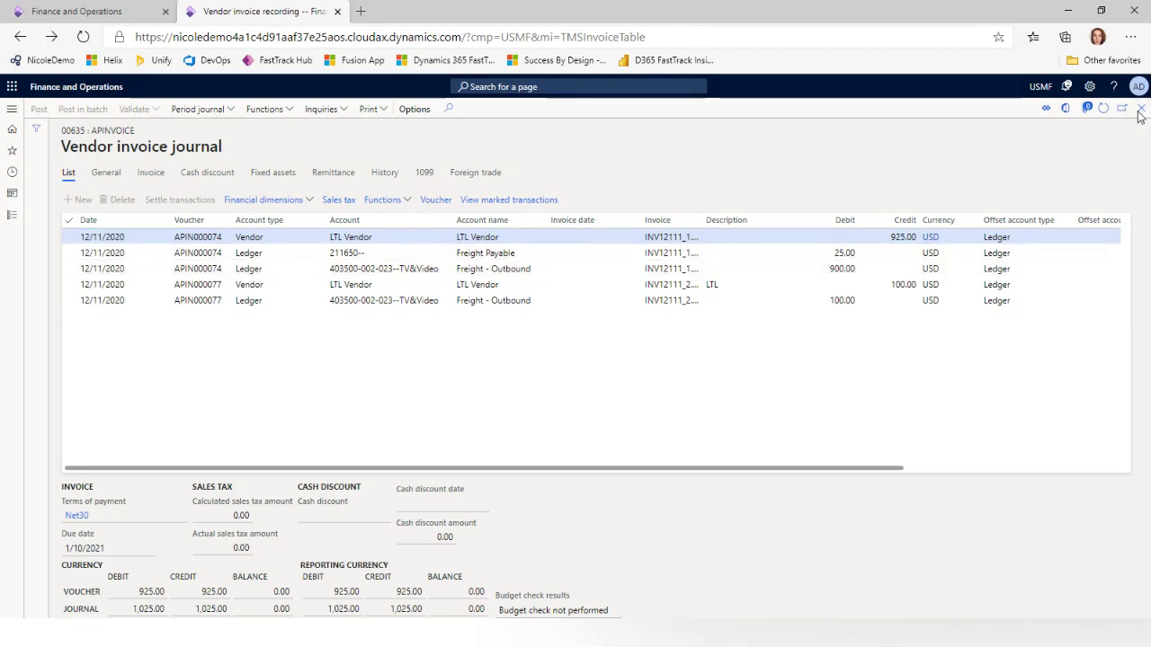
click(1140, 108)
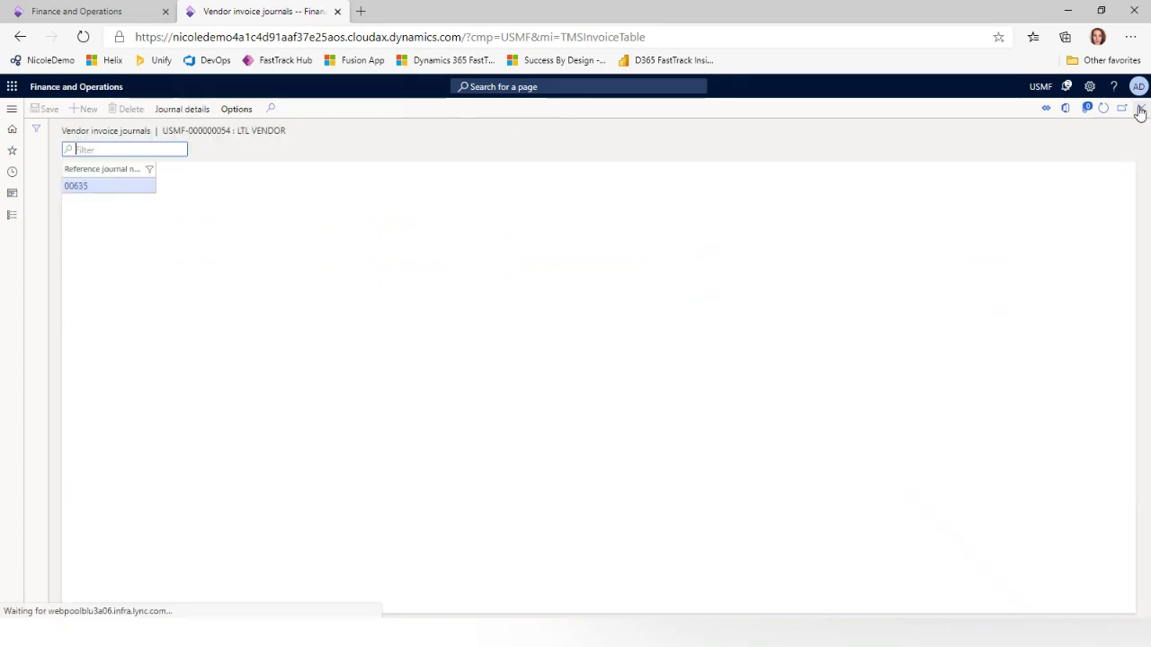
click(1140, 108)
click(1140, 108)
click(11, 215)
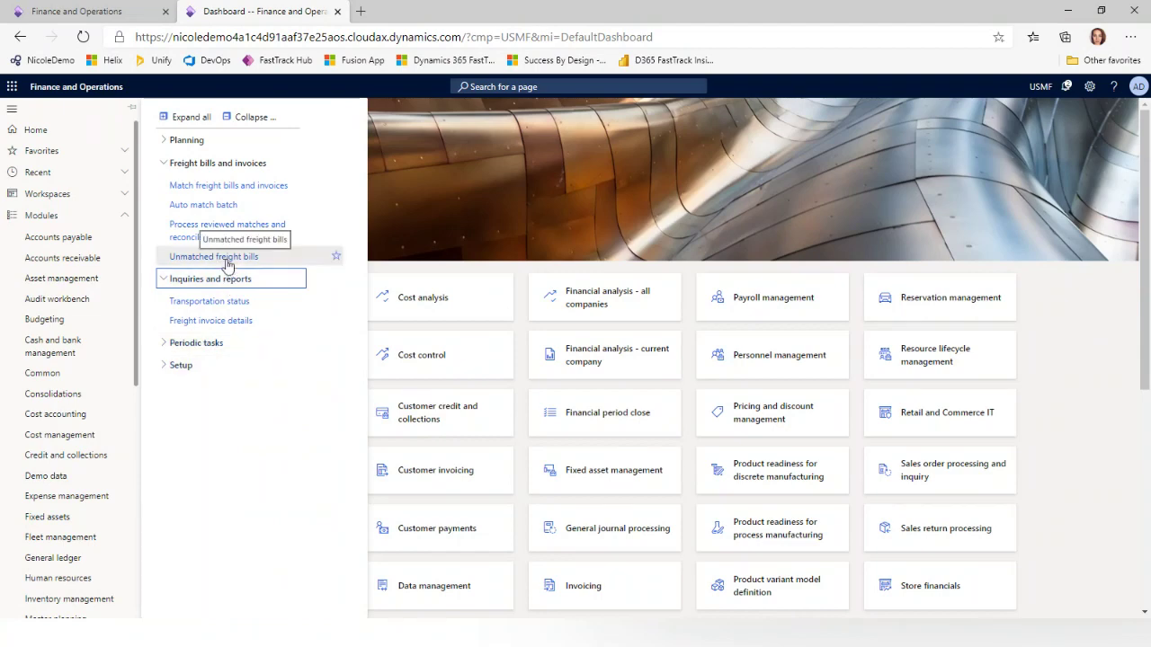
Select unmatched freight bill USMF-000059 (partially matched, 90.00 remaining) and start its reconciliation
click(227, 261)
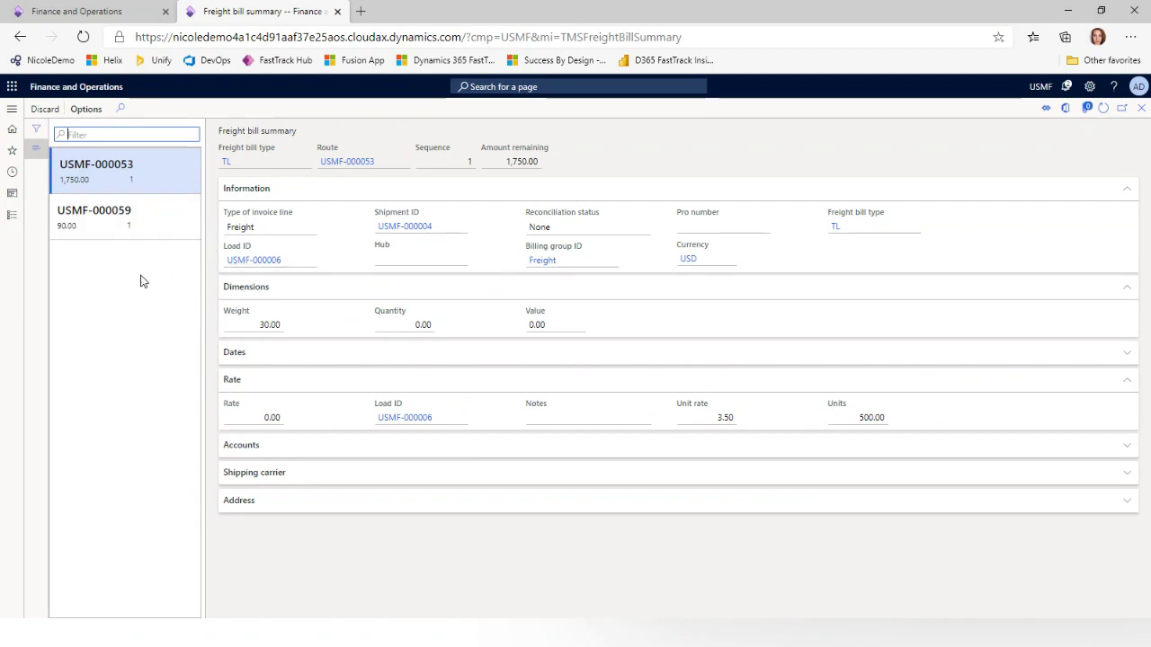
mouse_move(685, 268)
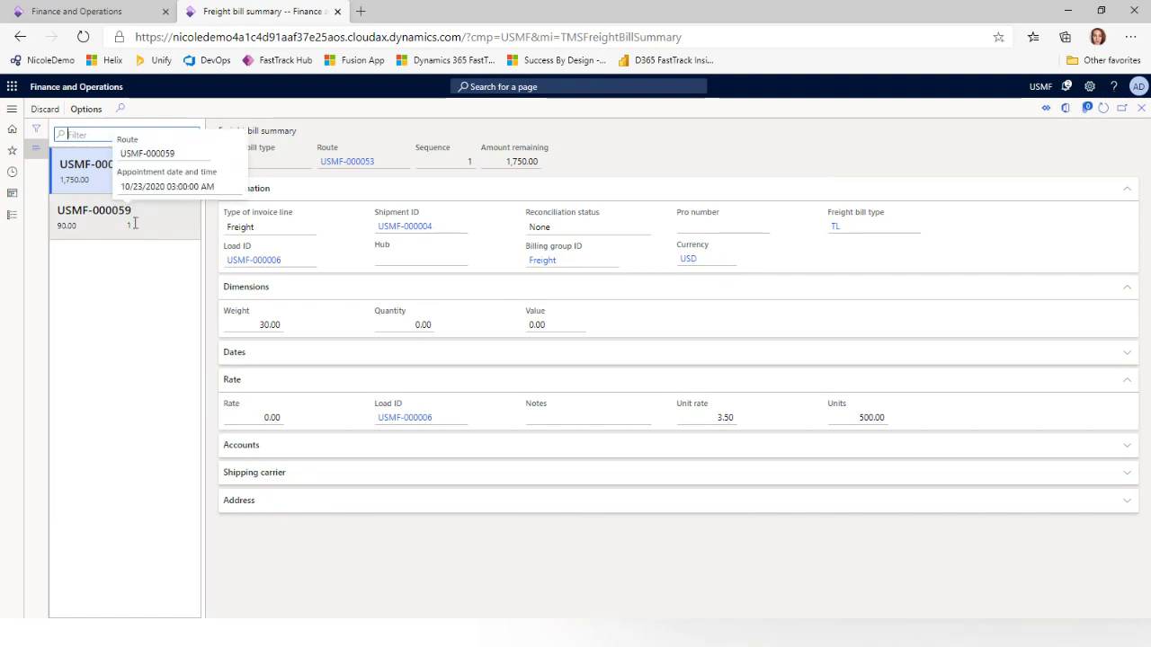
click(181, 225)
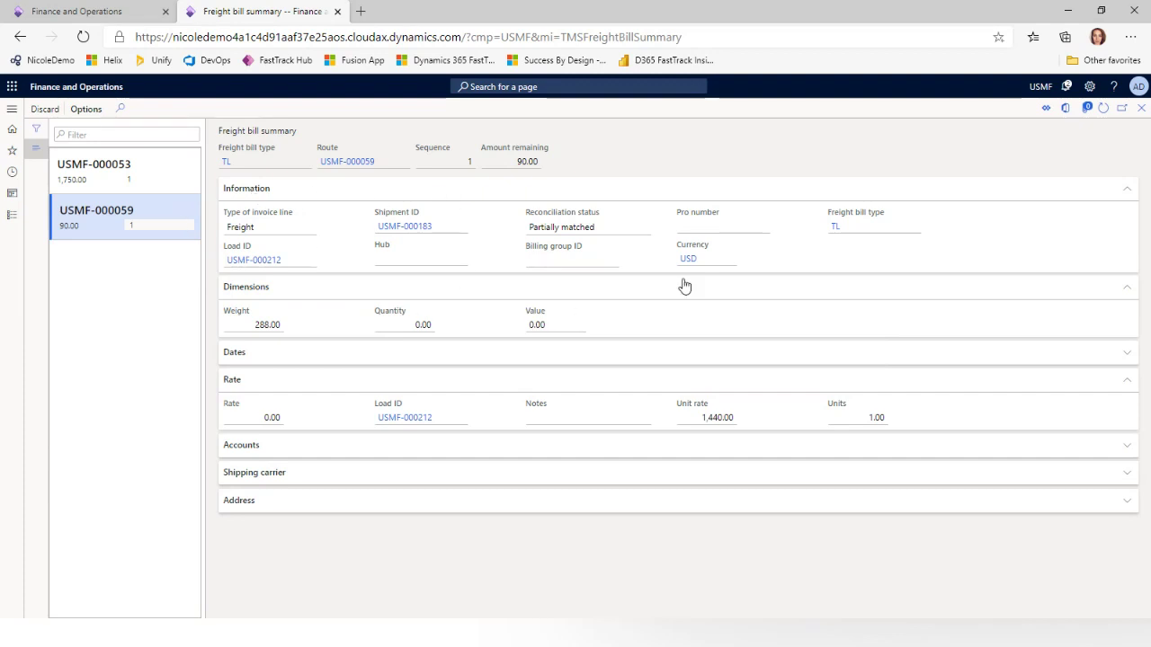
drag(606, 228, 526, 231)
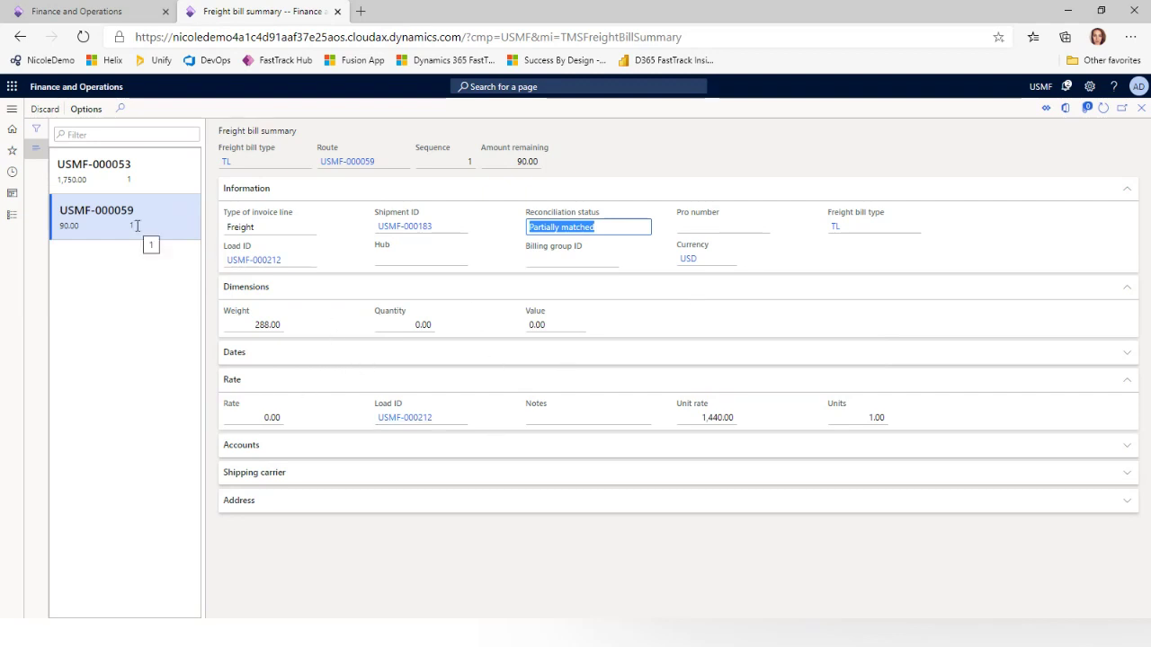
click(40, 114)
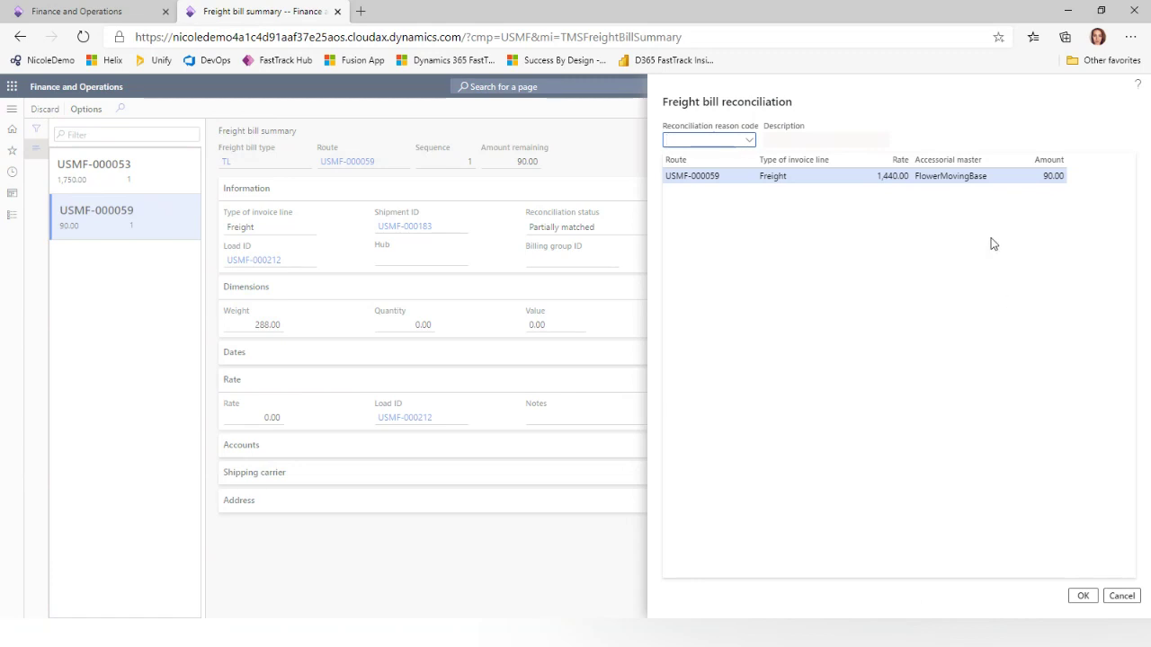
Reconcile USMF-000059 with reason code FB Underage and close the freight bill summary
click(751, 142)
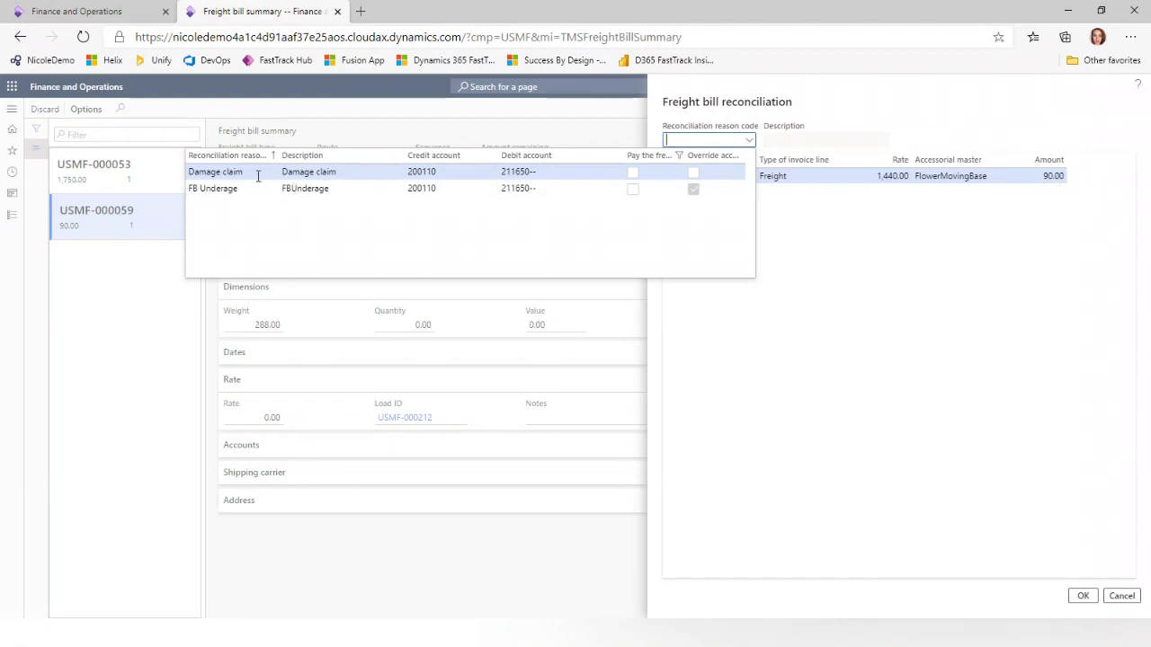
click(233, 188)
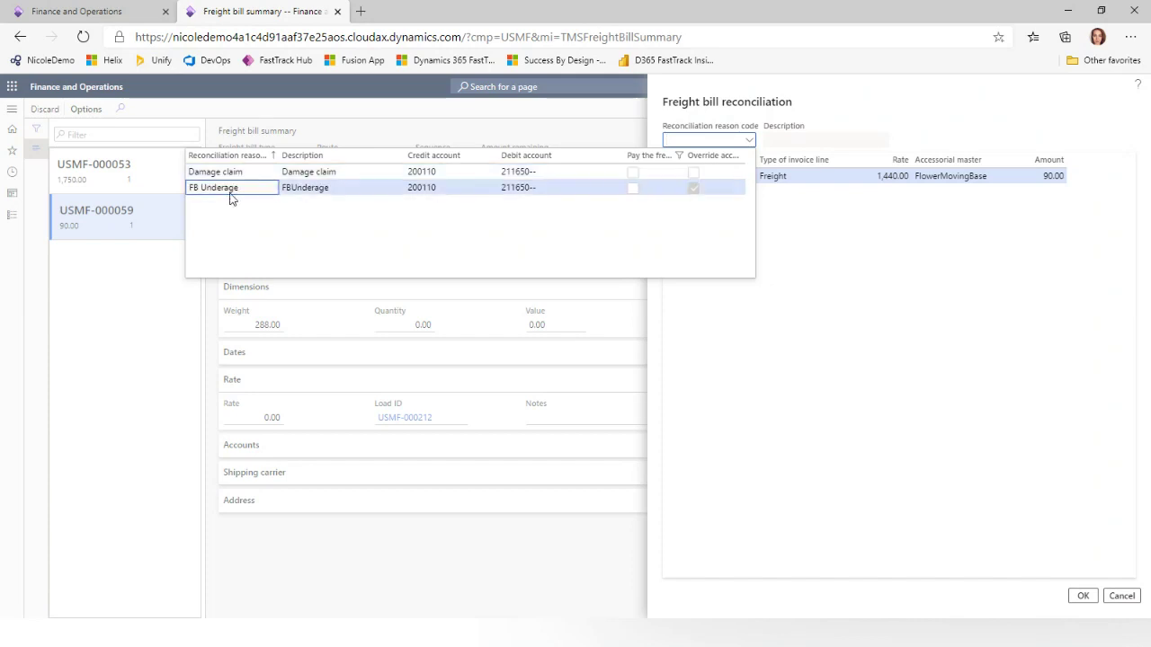
click(1083, 595)
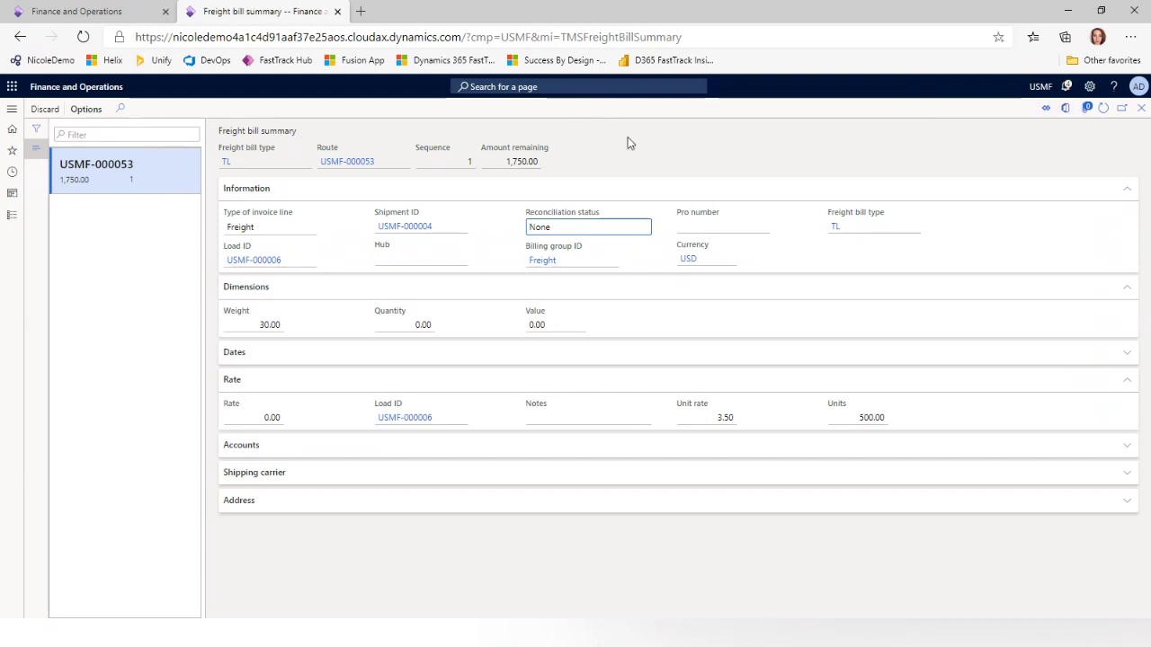
click(1141, 107)
Open Match freight bills and invoices, accepting the LTL shipping carrier filter
click(11, 216)
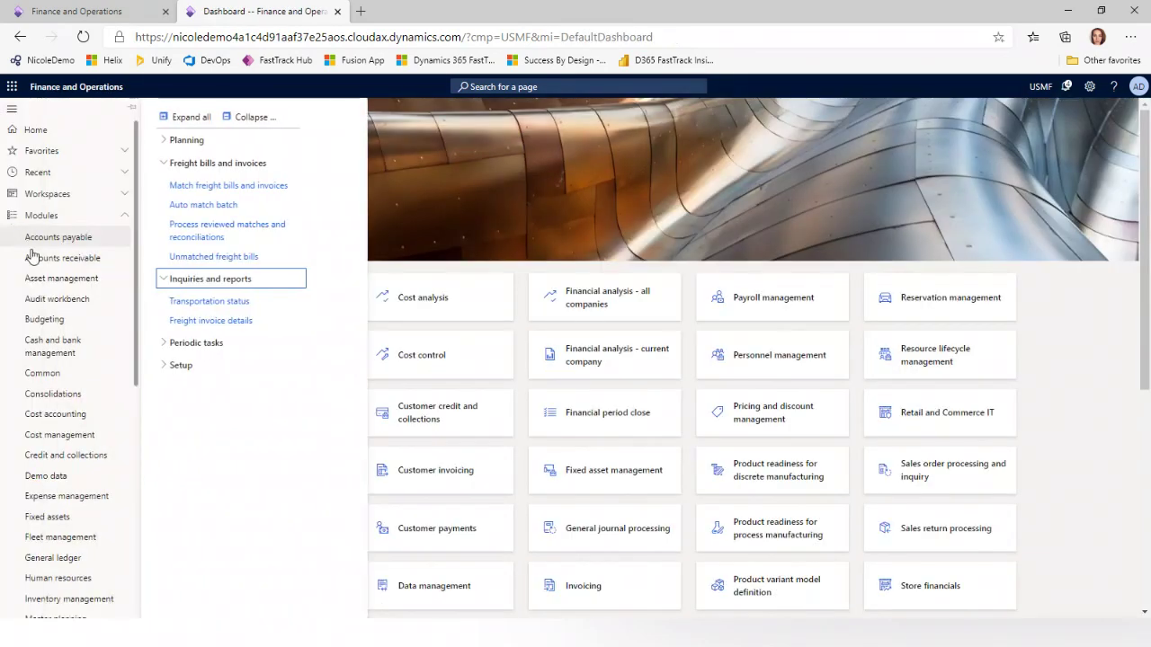
click(234, 185)
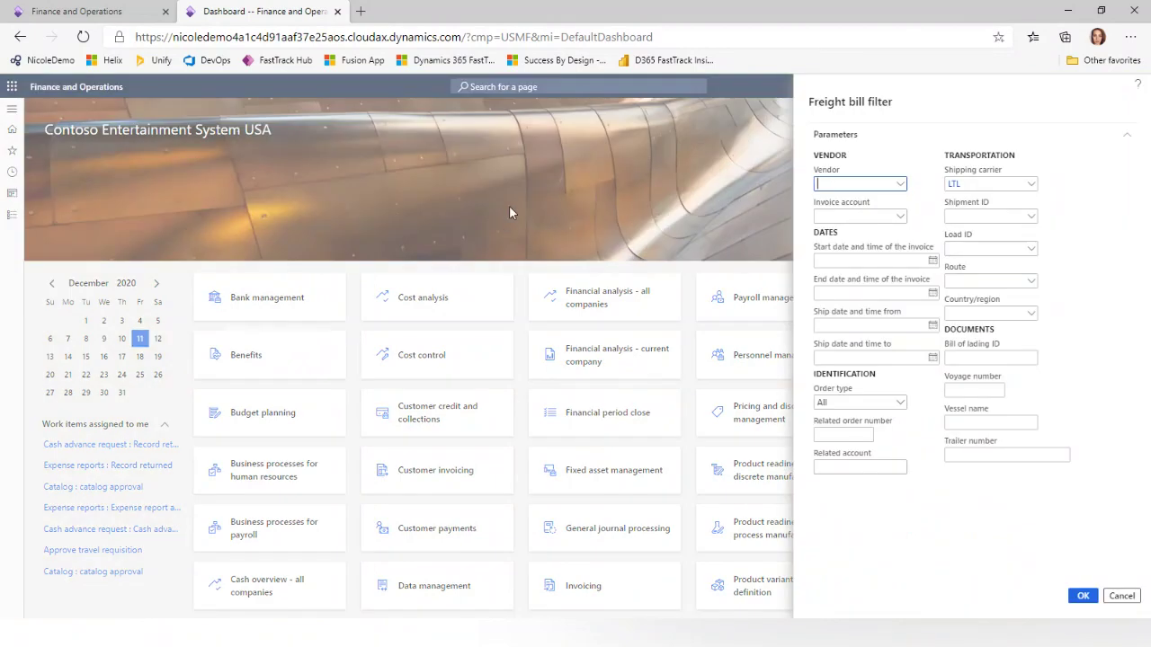
click(960, 186)
click(1083, 596)
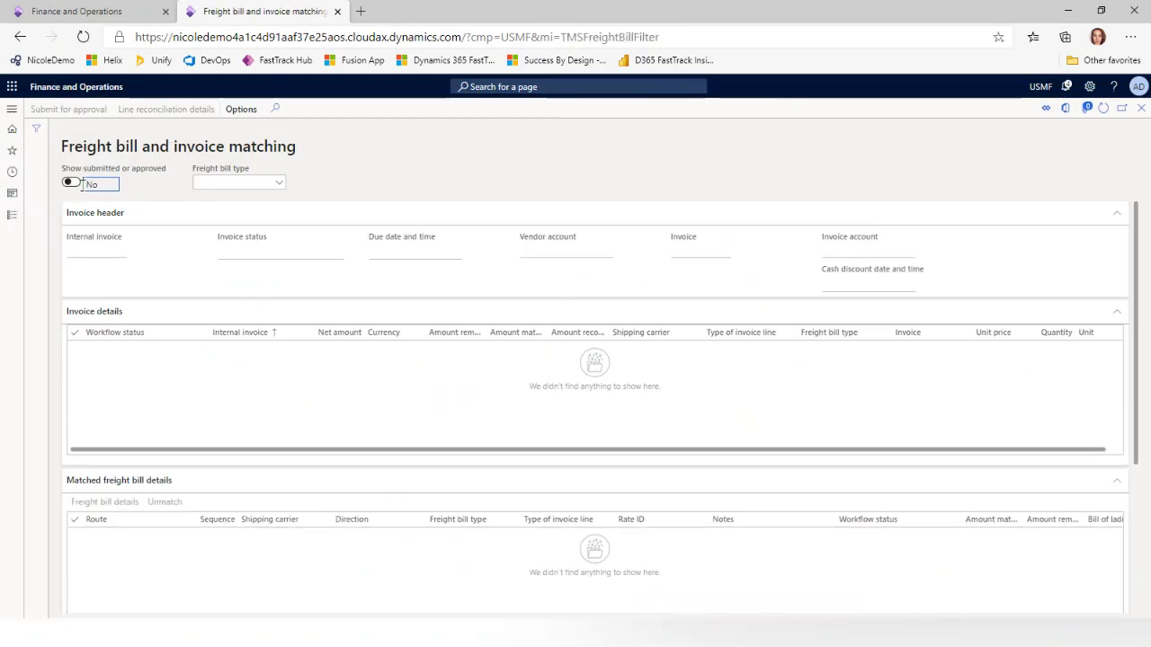
Set Show submitted or approved to Yes, review matched and unmatched bills, then close matching
click(71, 184)
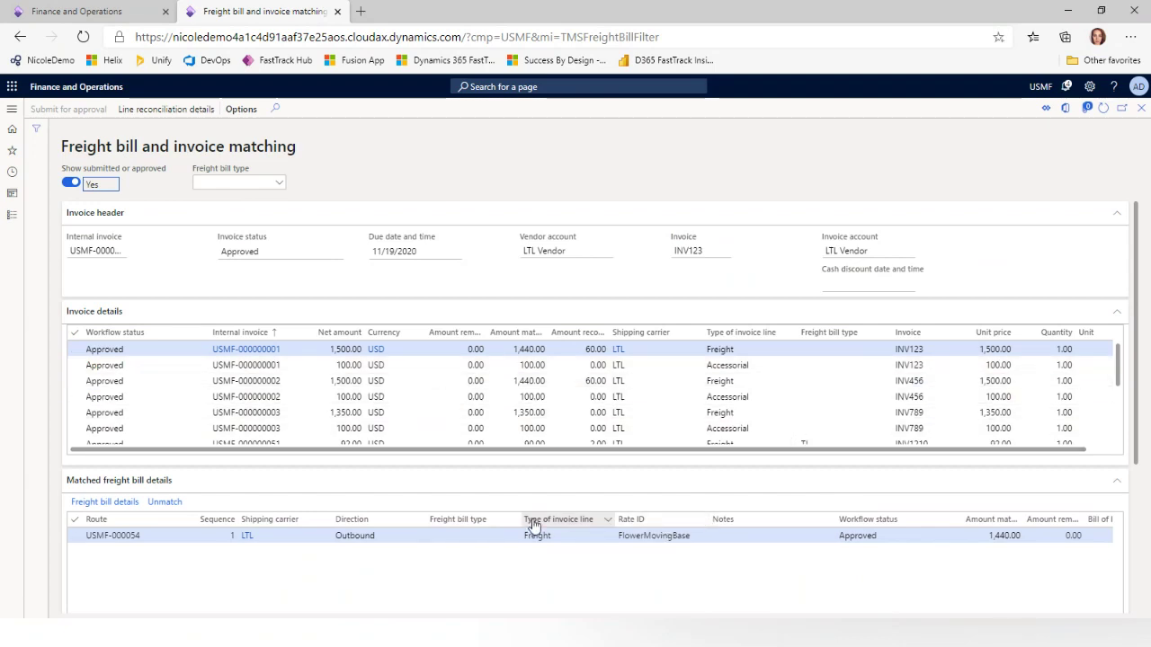
scroll(532, 528, down, 1)
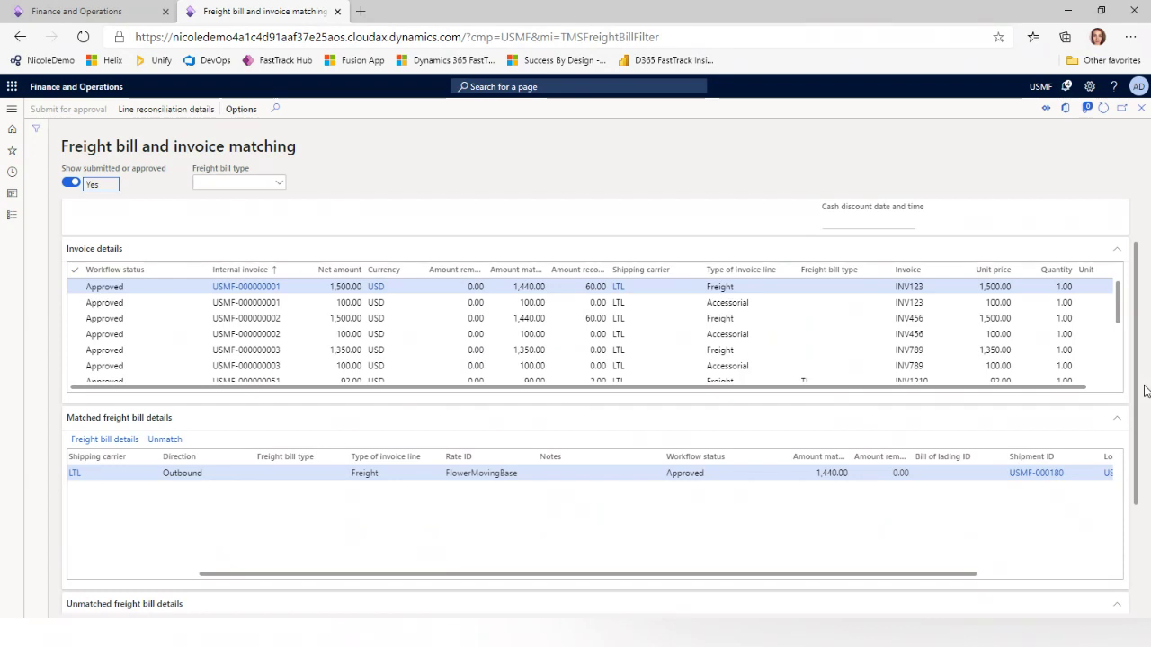
scroll(1038, 550, down, 3)
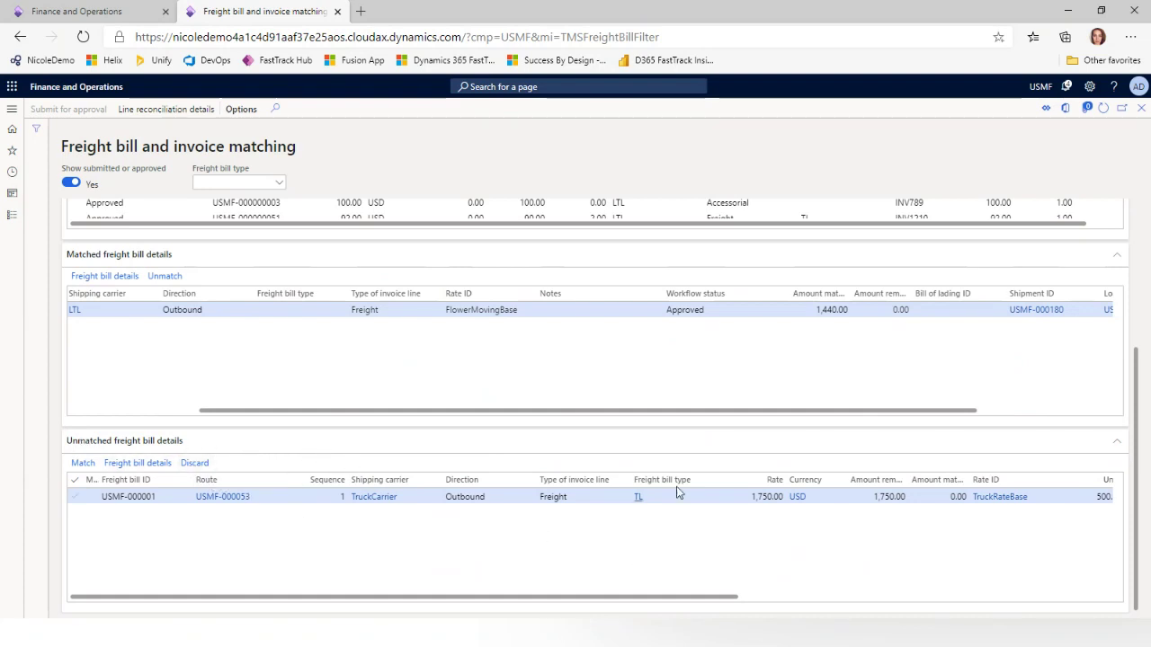
scroll(679, 493, up, 2)
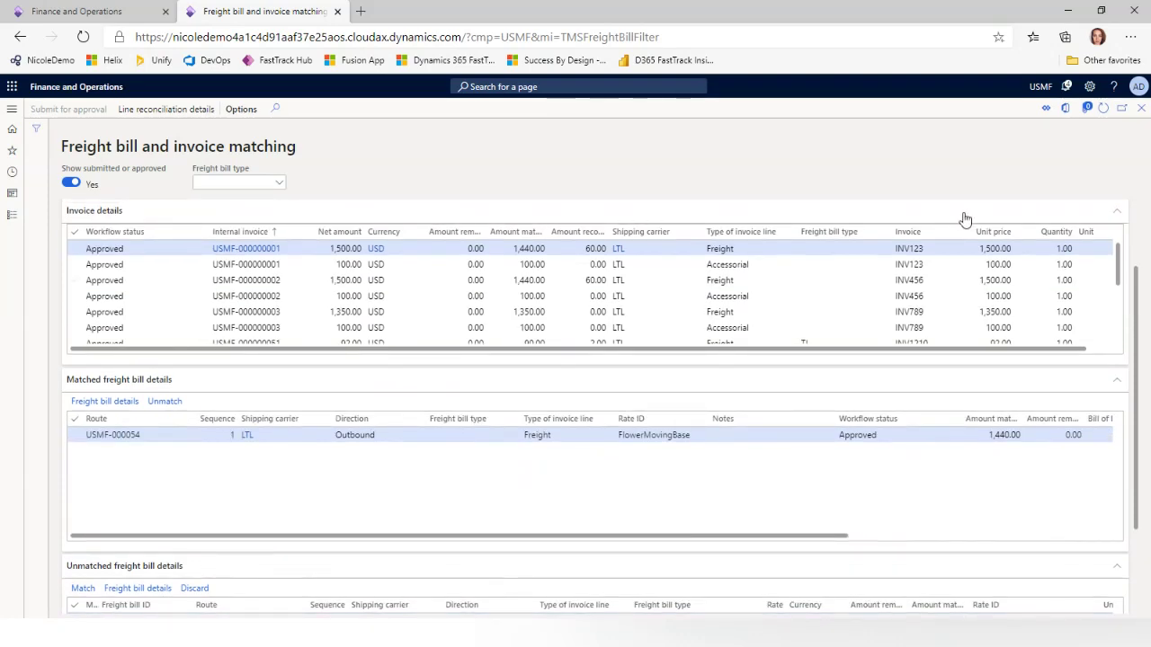
click(1138, 109)
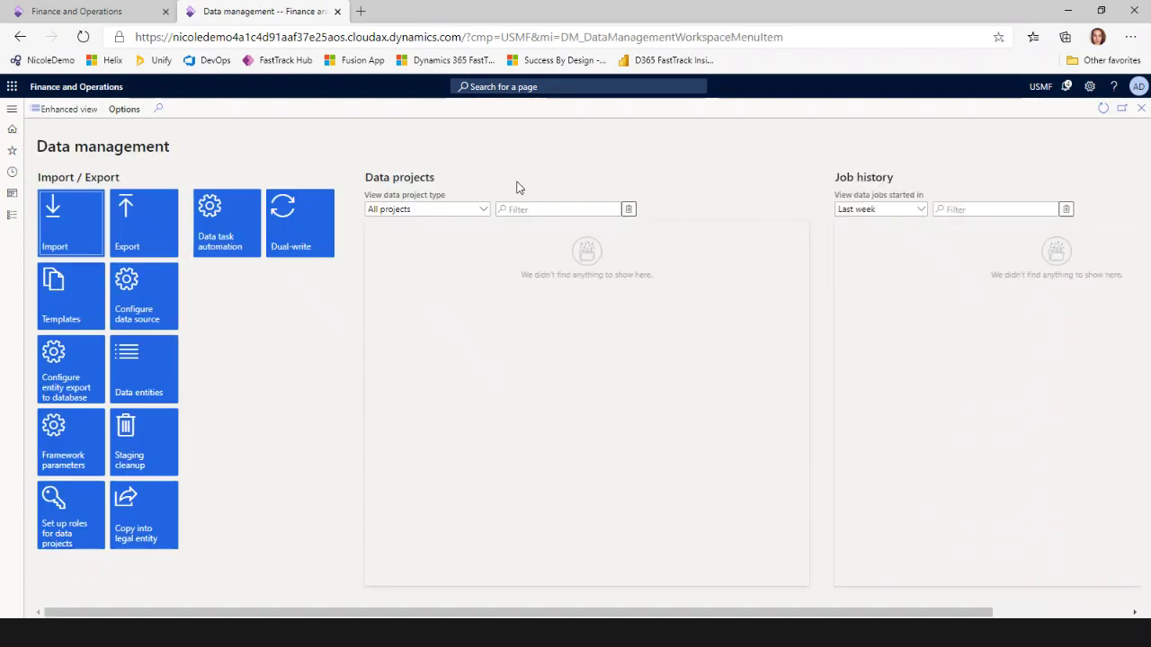
Open the target entities list filtered to entity names containing 'Freight'
click(157, 382)
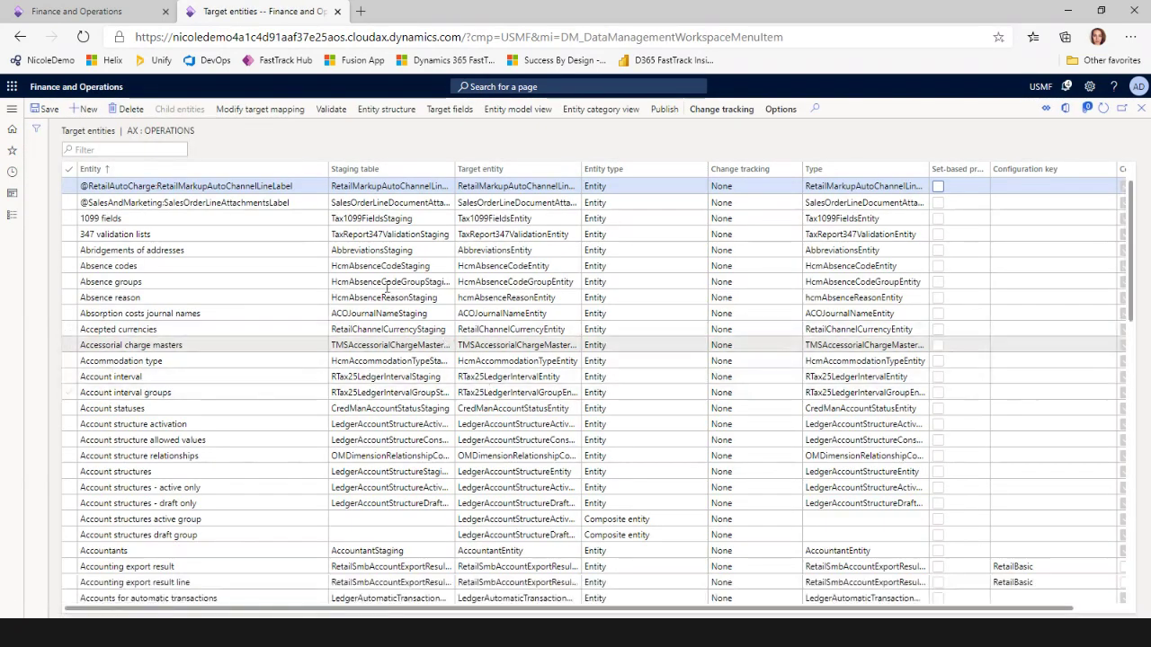
click(222, 172)
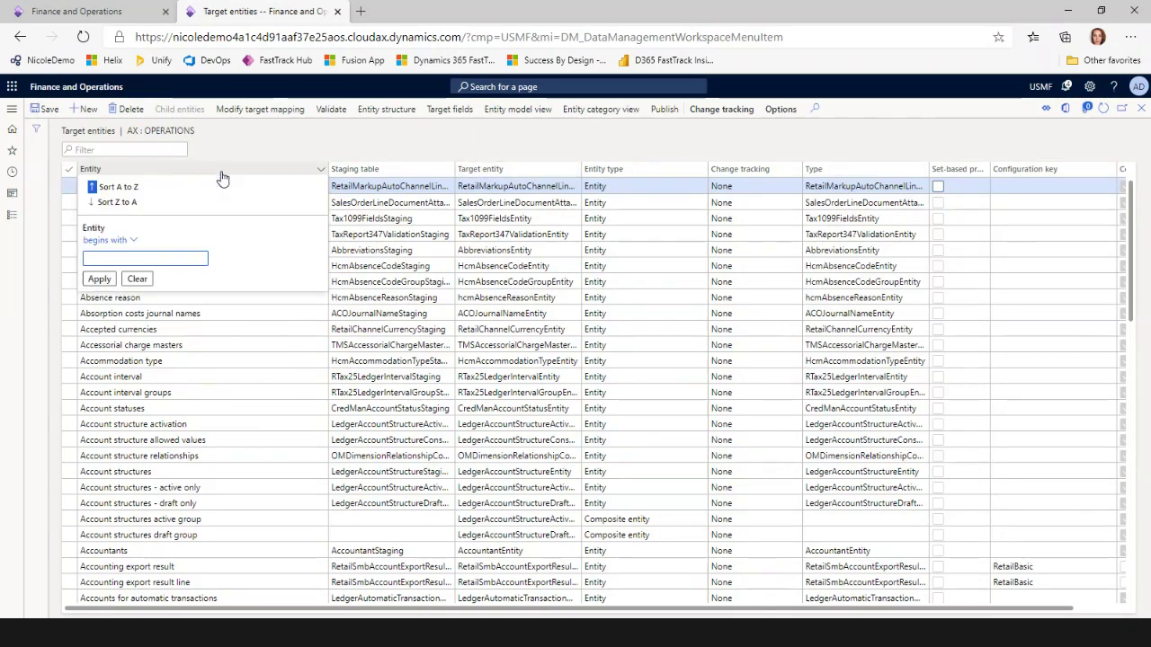
text(Freight)
key(Return)
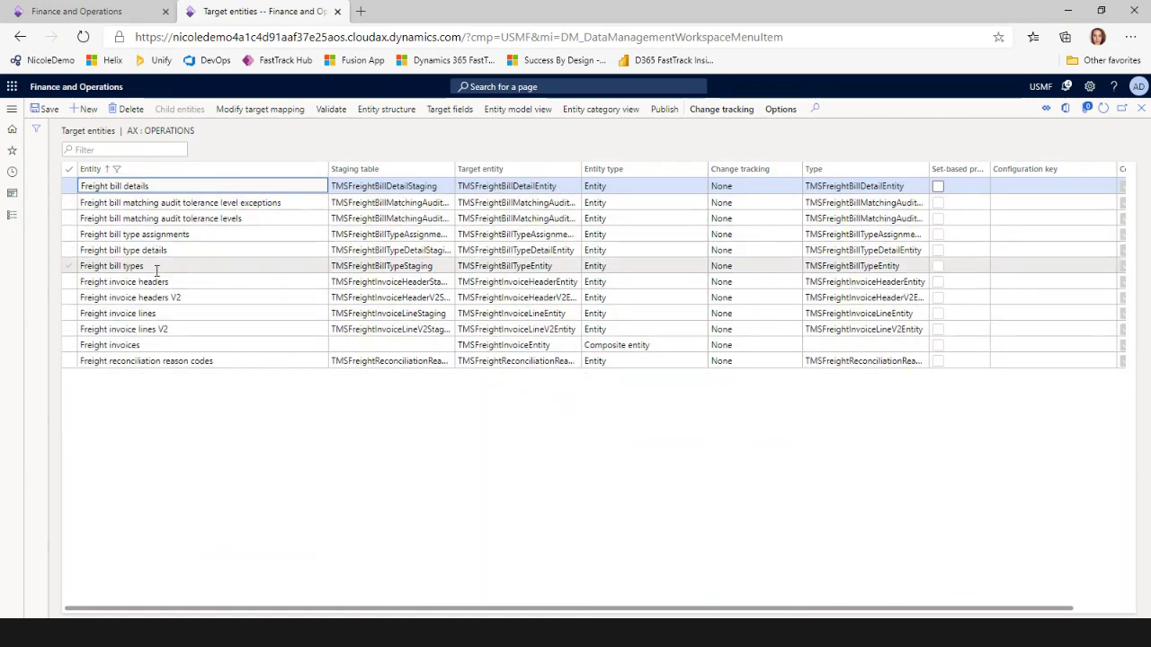
click(198, 298)
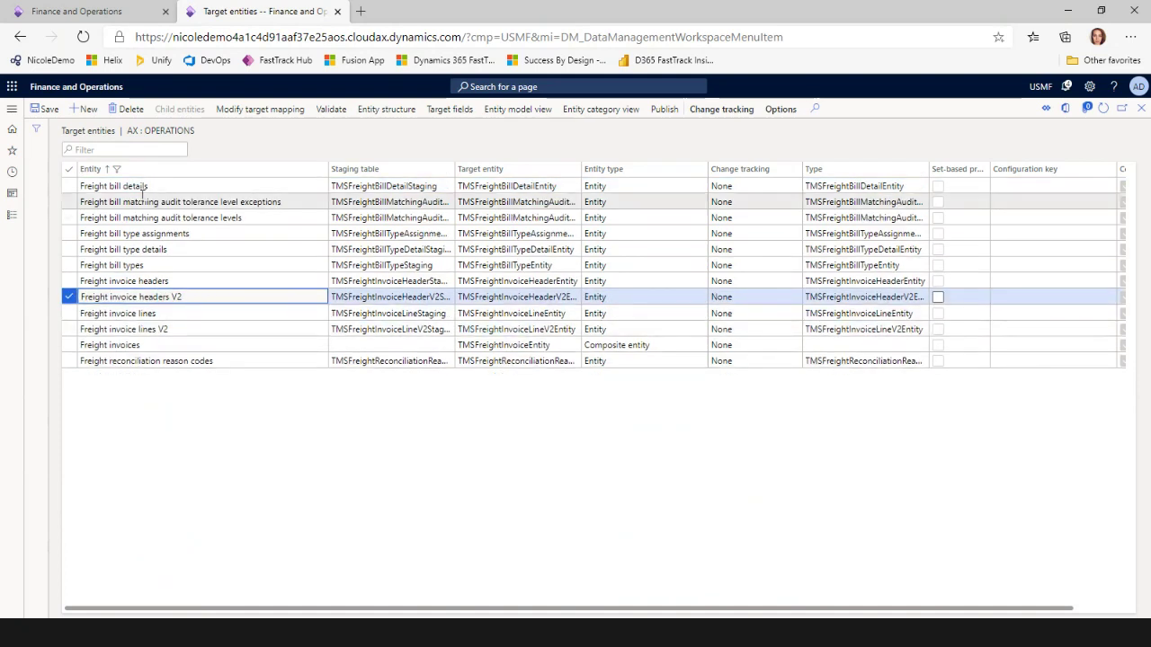
Narrow the filter to 'Freight inv' and select the Freight invoice headers V2 entity
click(158, 172)
text(Freight inv)
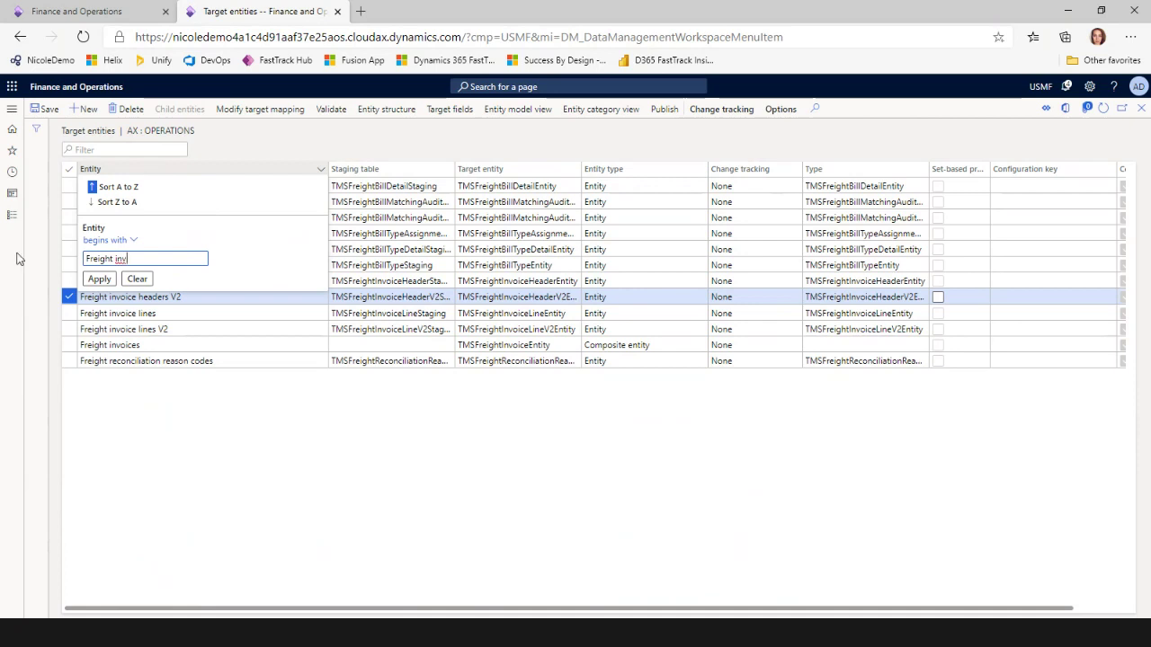
click(99, 279)
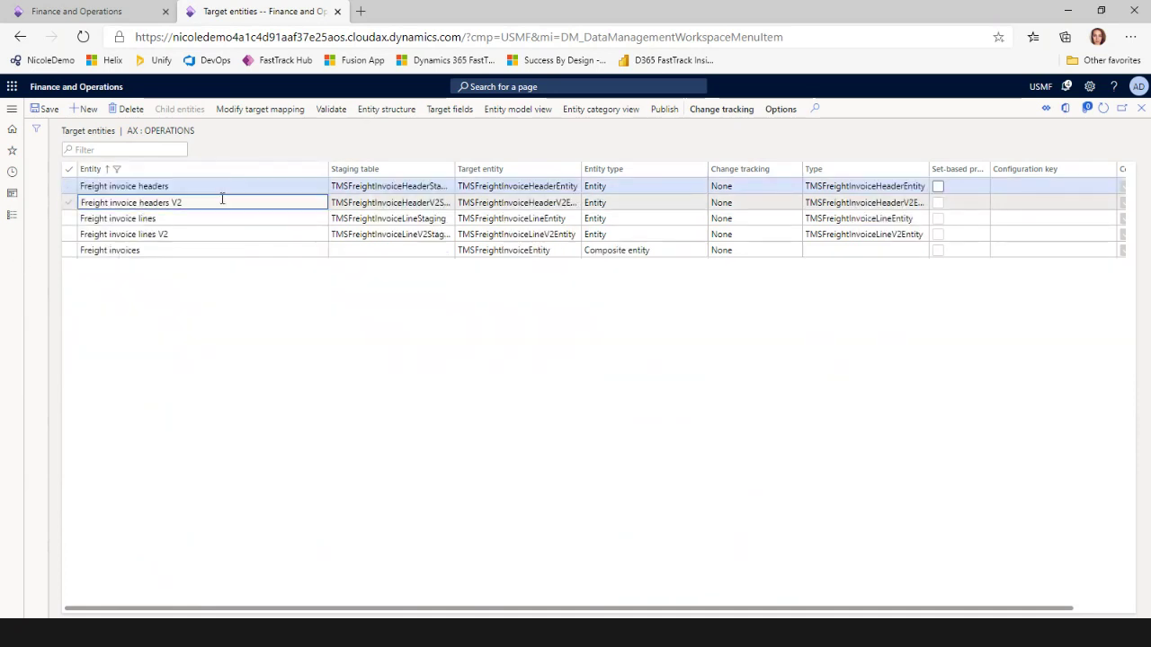
click(222, 200)
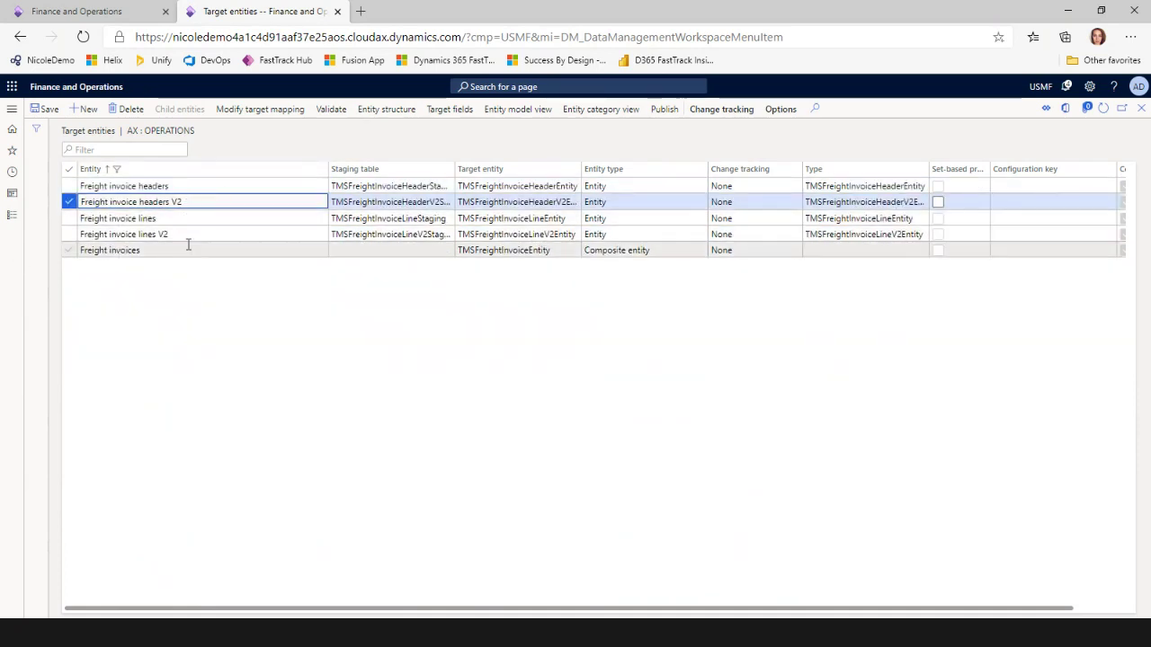
click(193, 235)
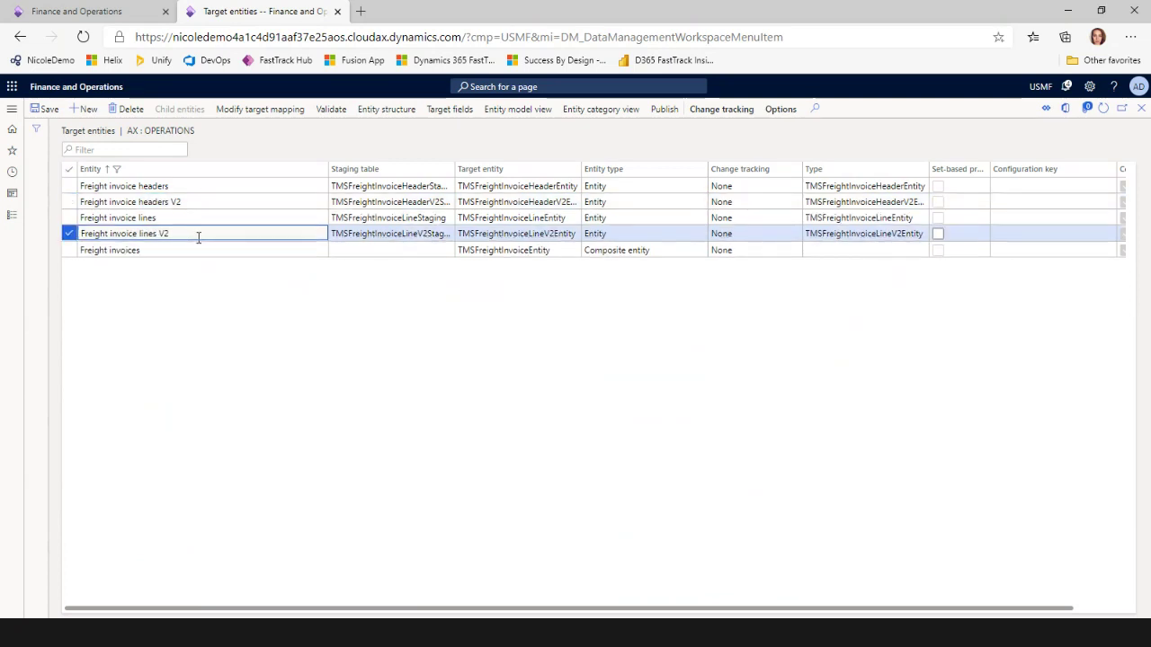
click(566, 253)
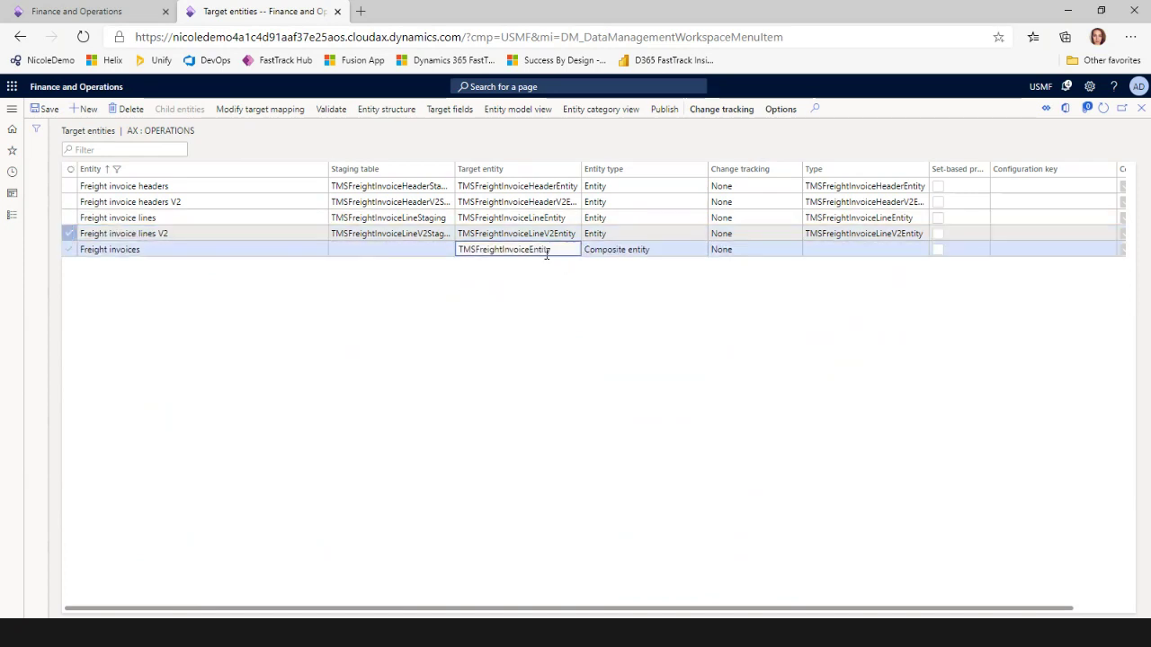
click(223, 203)
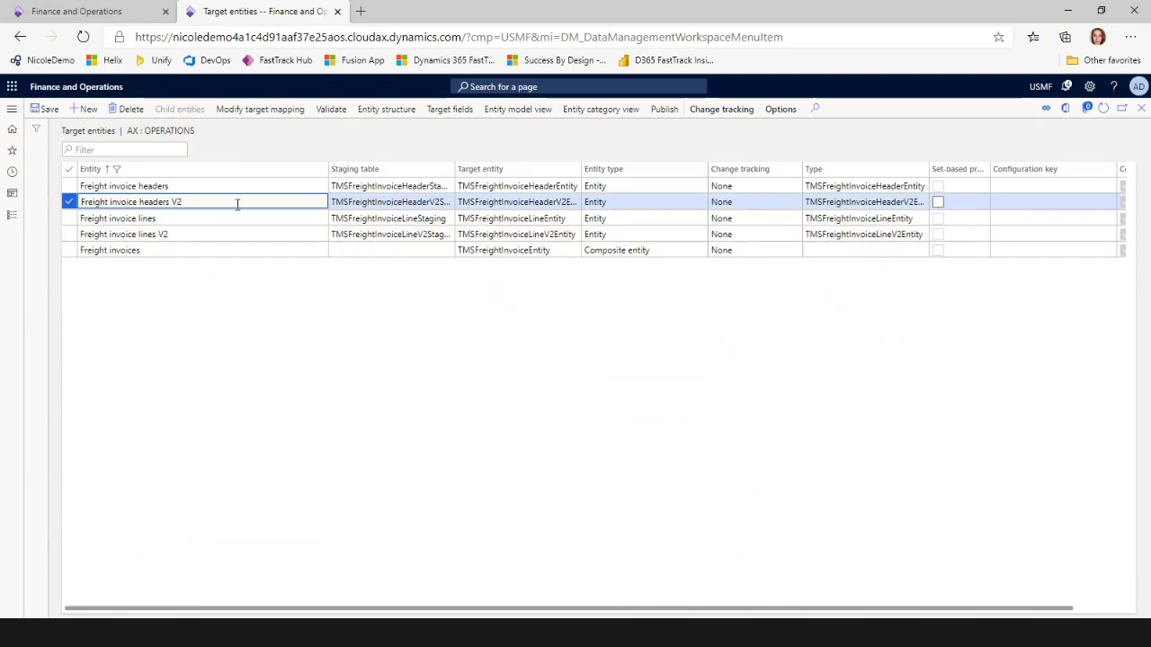
Review Freight invoice headers V2 target fields with a widened Target field column, then close them
click(444, 112)
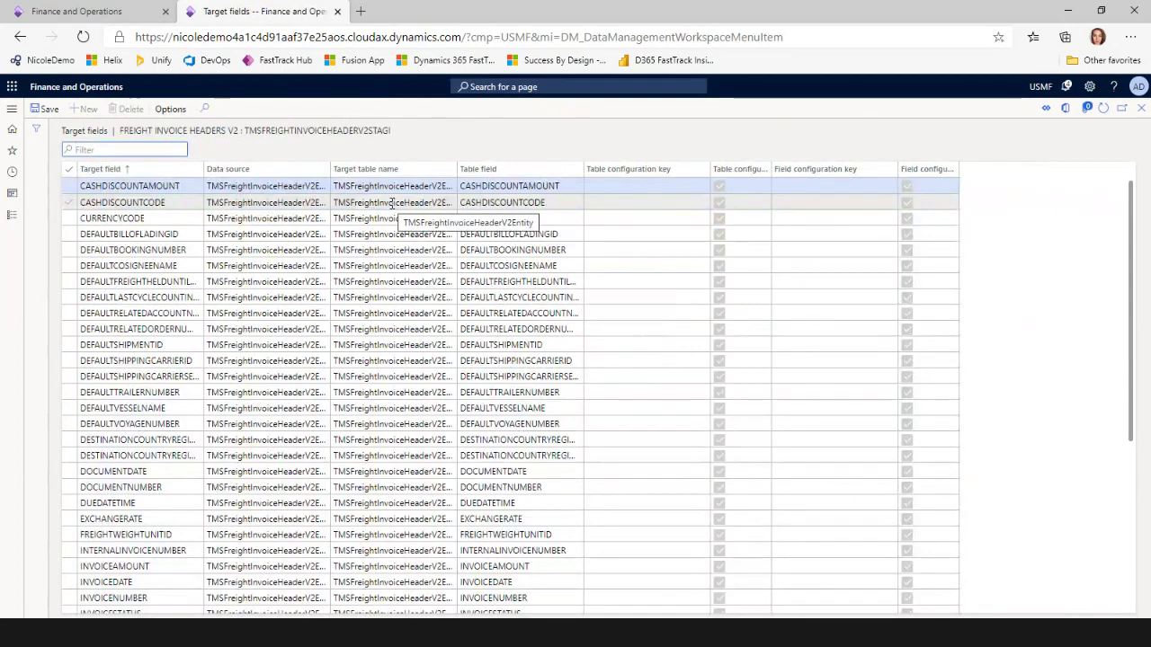
scroll(326, 479, down, 2)
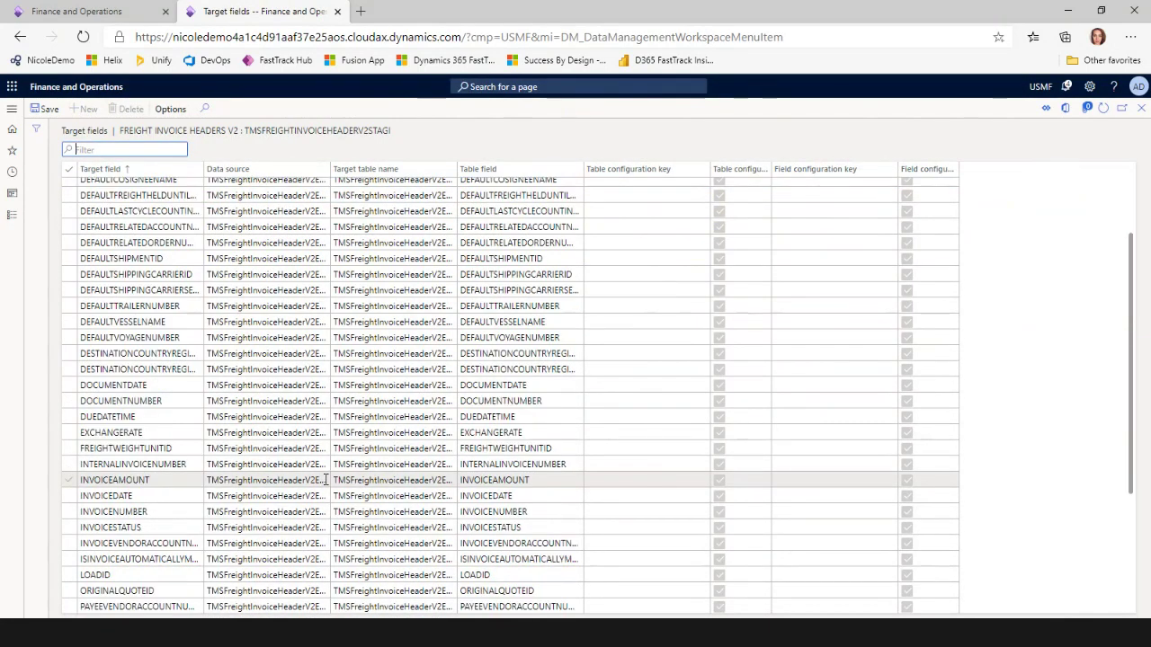
click(141, 559)
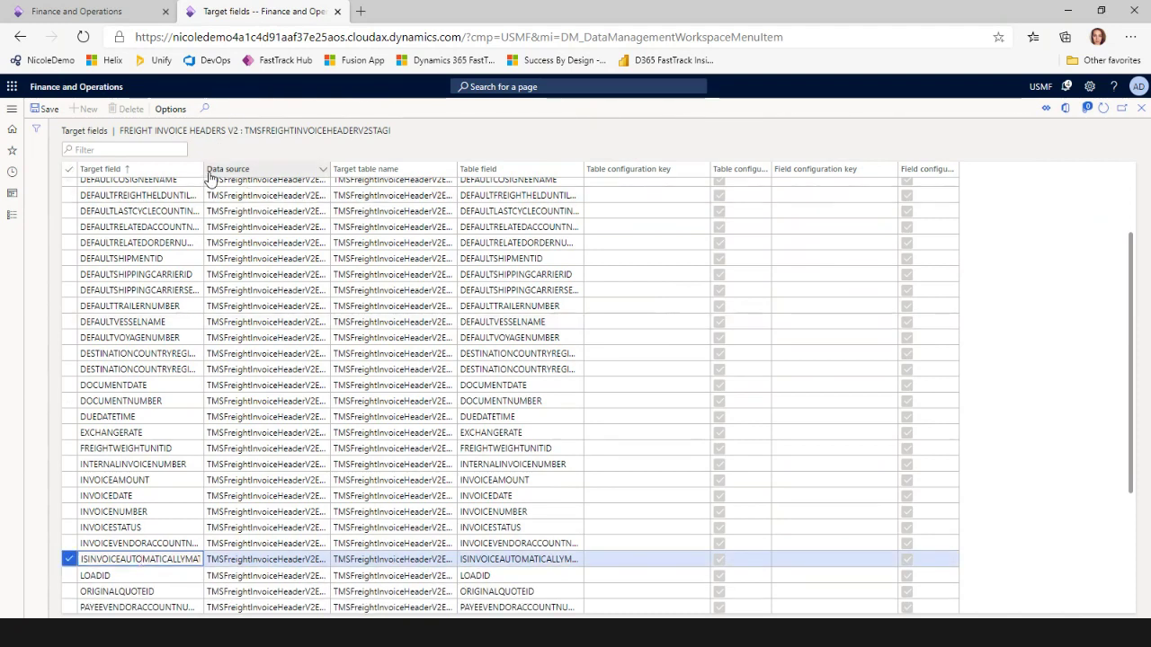
drag(200, 170, 290, 183)
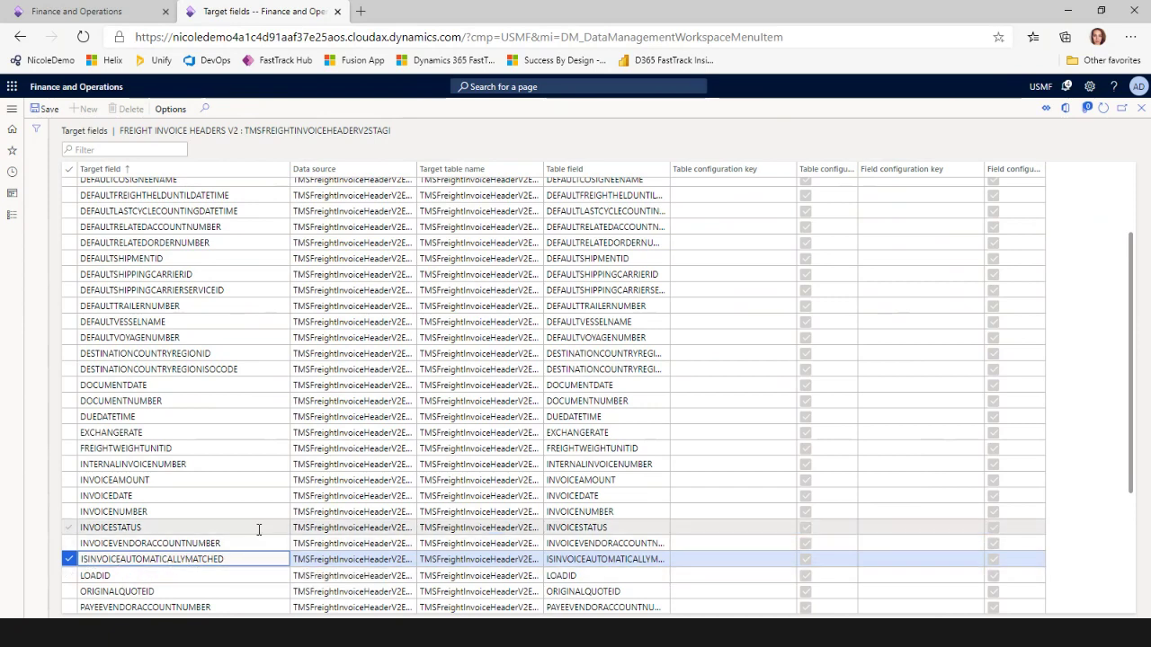
scroll(257, 532, down, 4)
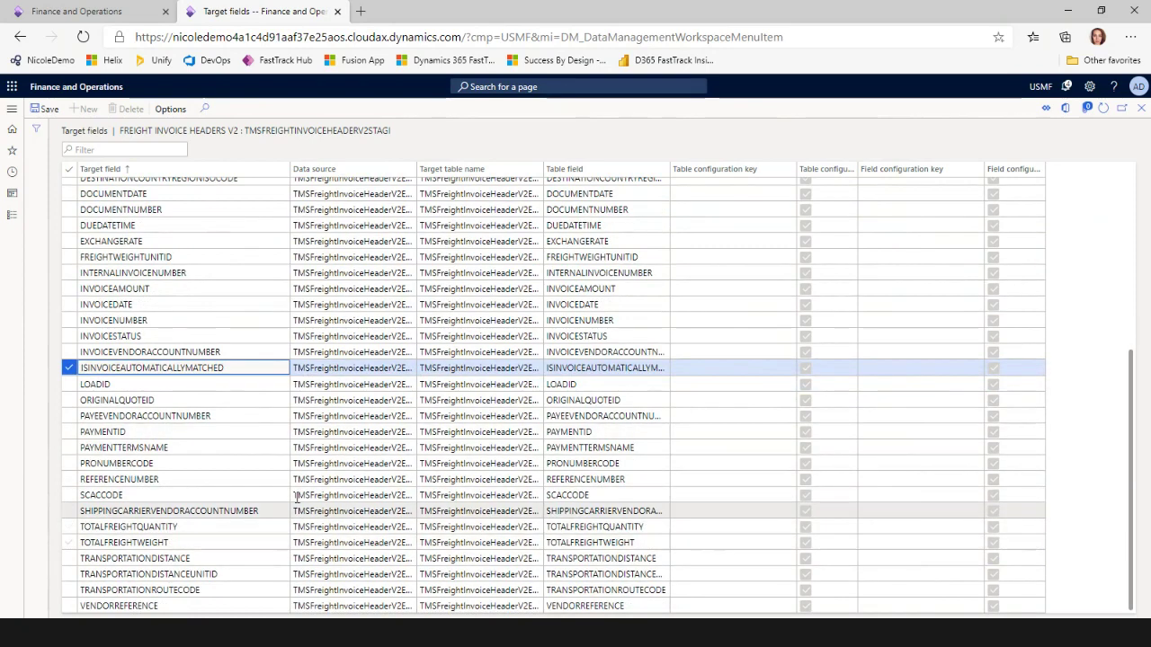
scroll(283, 493, up, 6)
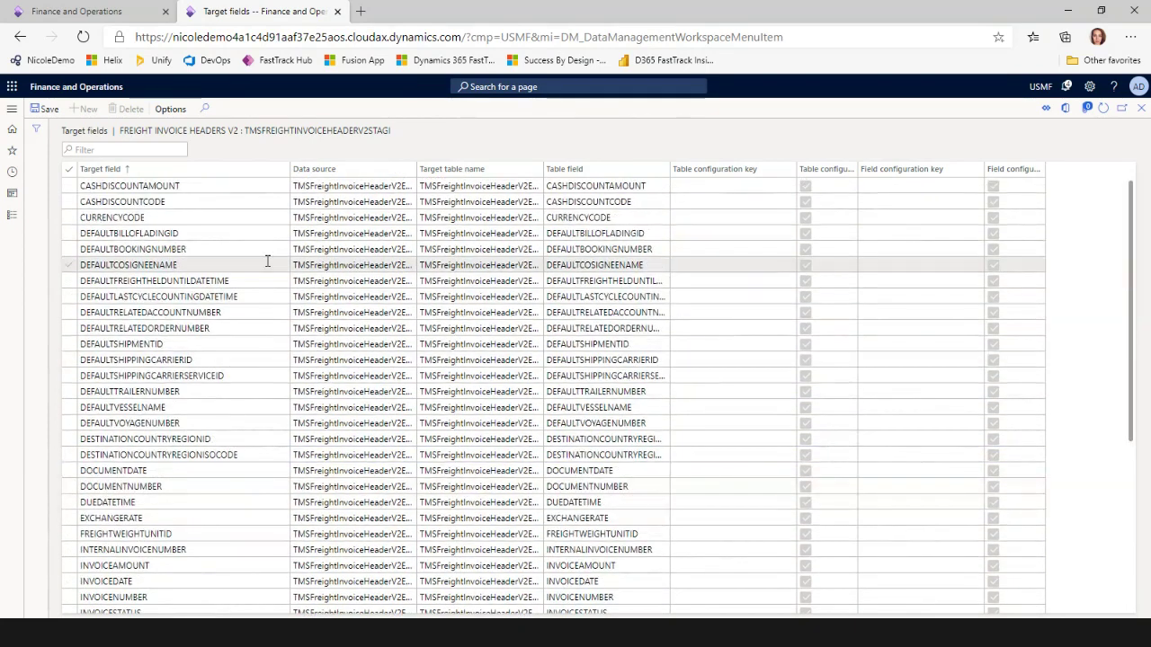
click(1139, 110)
Leave Data management, glance at USMF-000053's unmatched freight bill summary, and reopen Transportation management links
click(1139, 109)
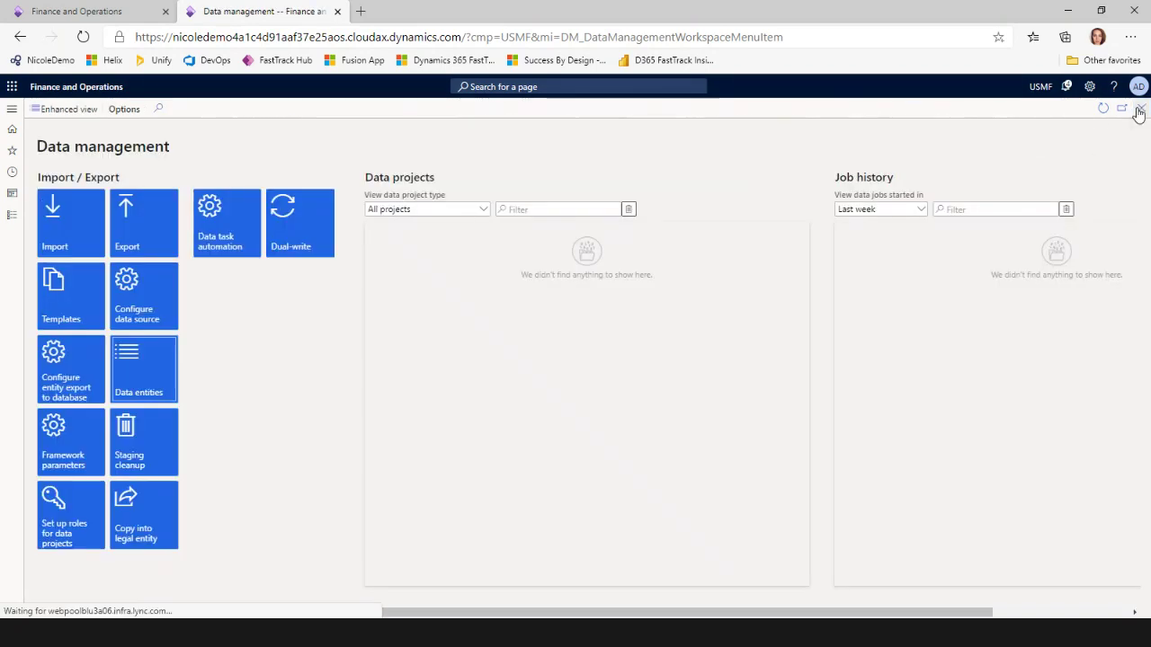
click(12, 215)
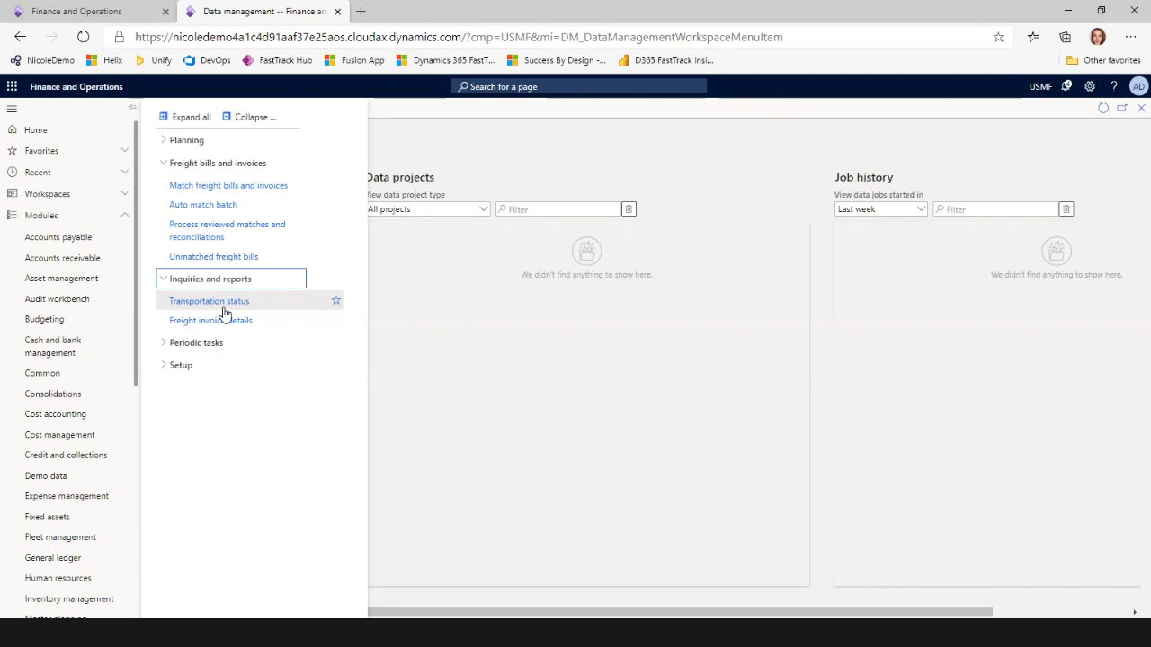
click(233, 261)
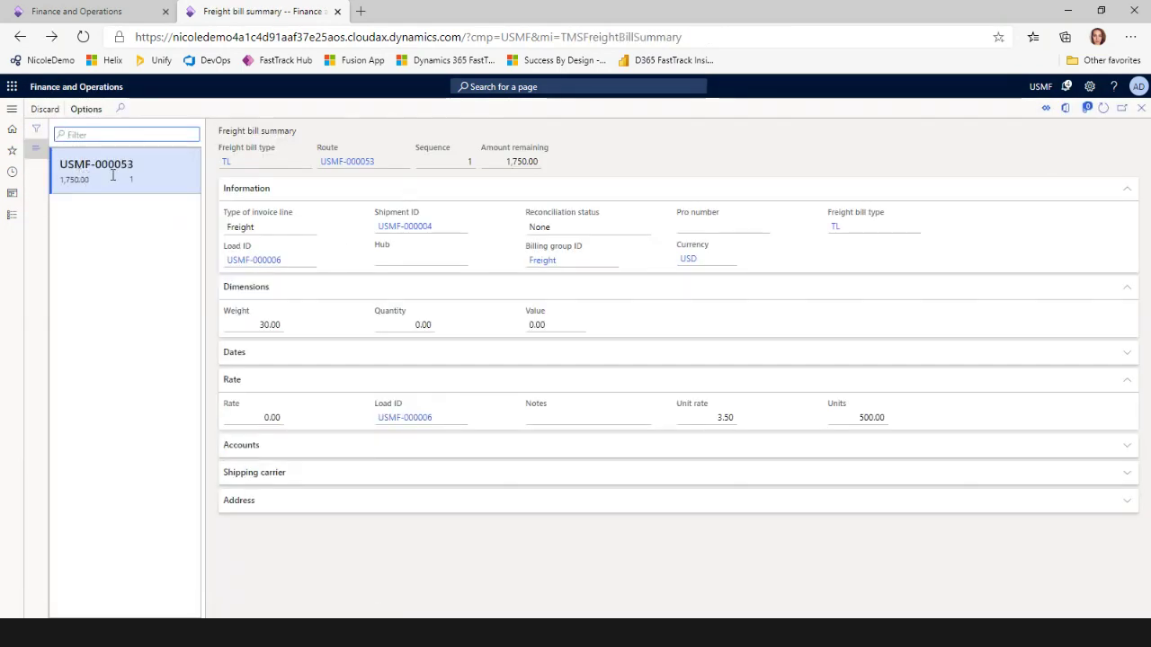
click(1141, 109)
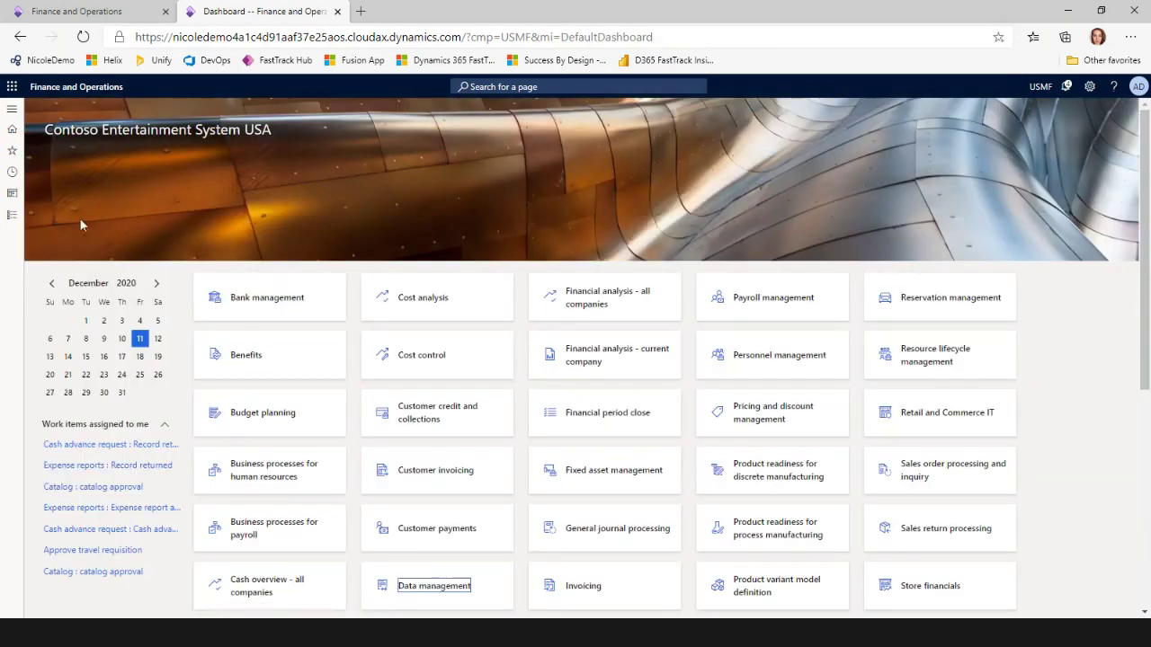
click(11, 214)
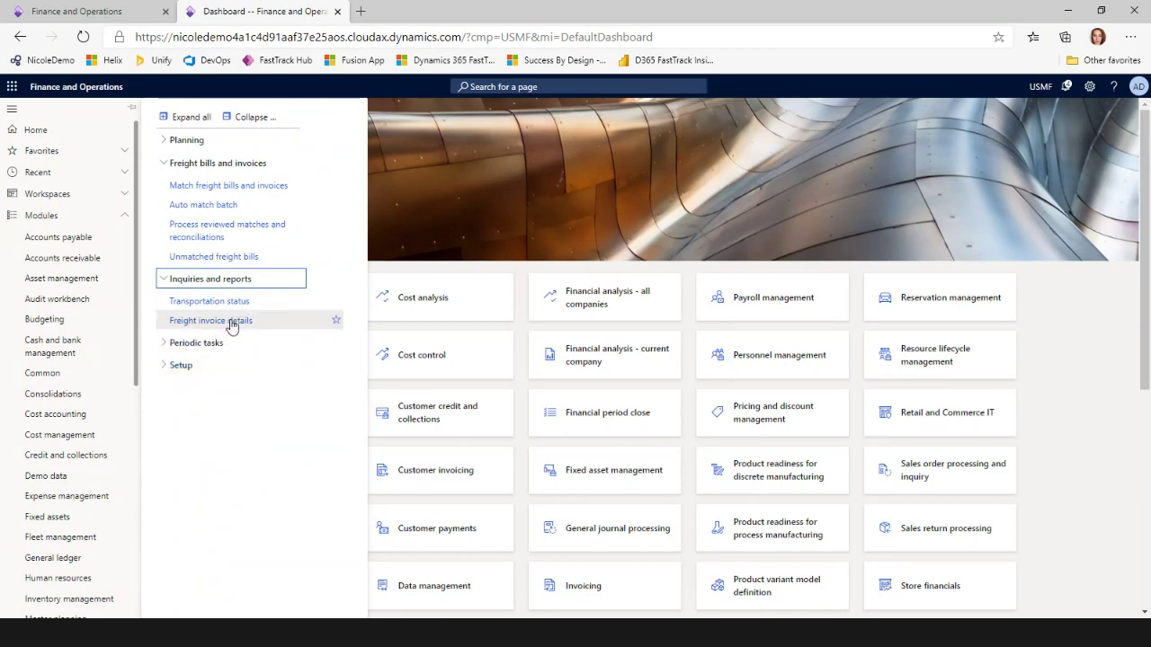
click(204, 322)
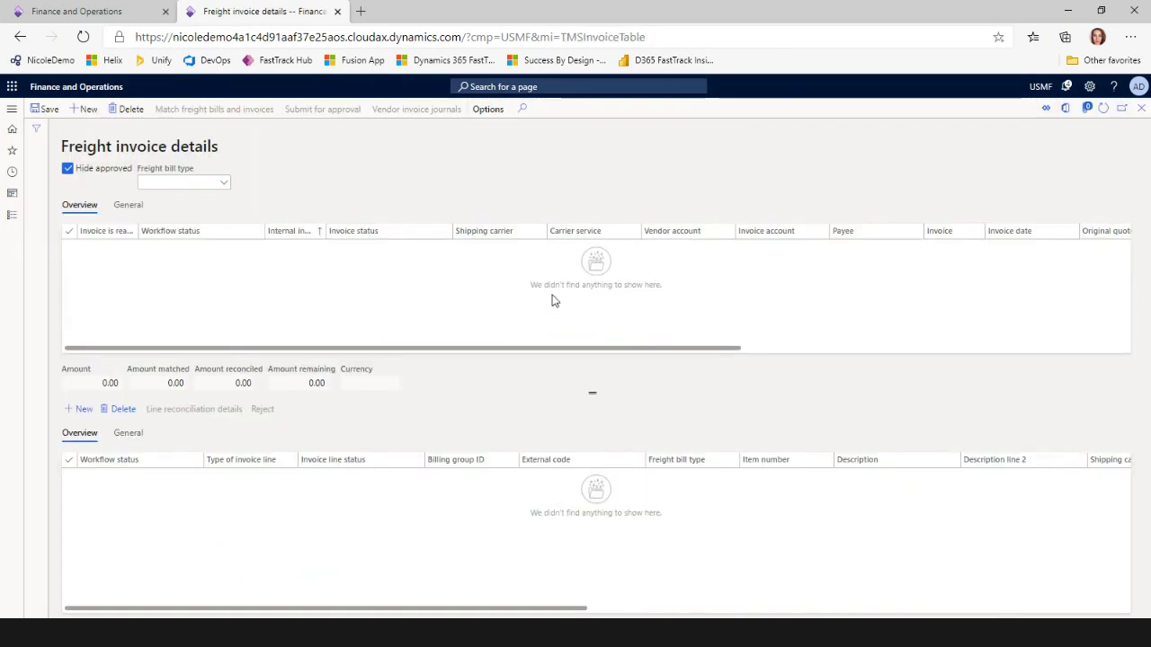
click(84, 109)
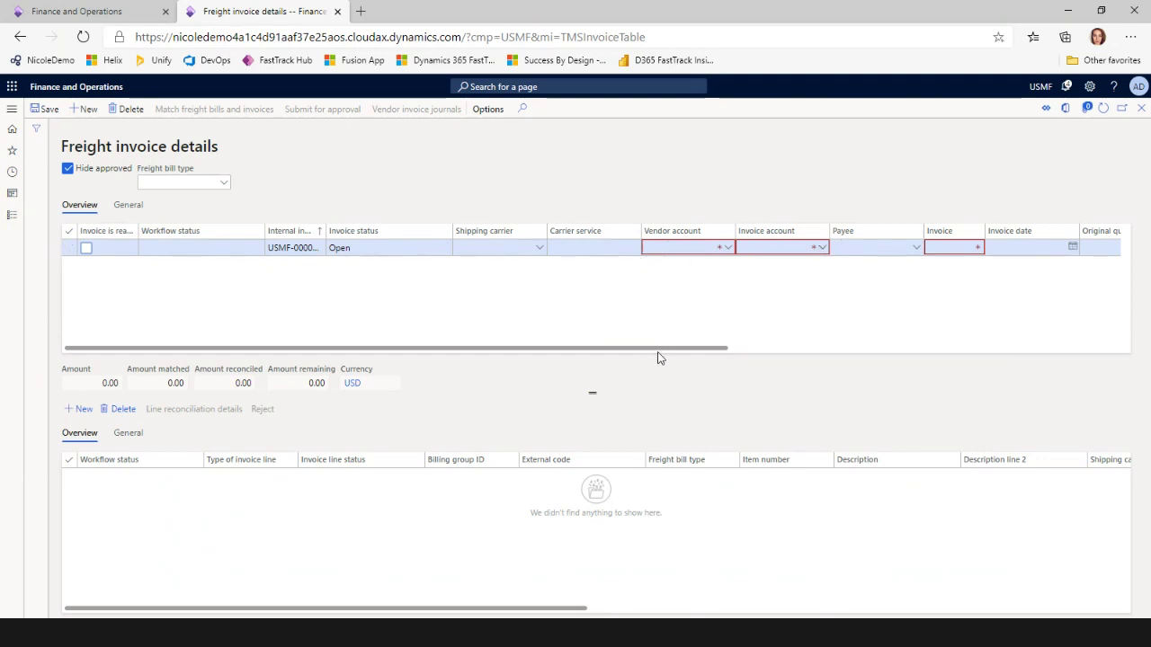
drag(666, 353, 571, 370)
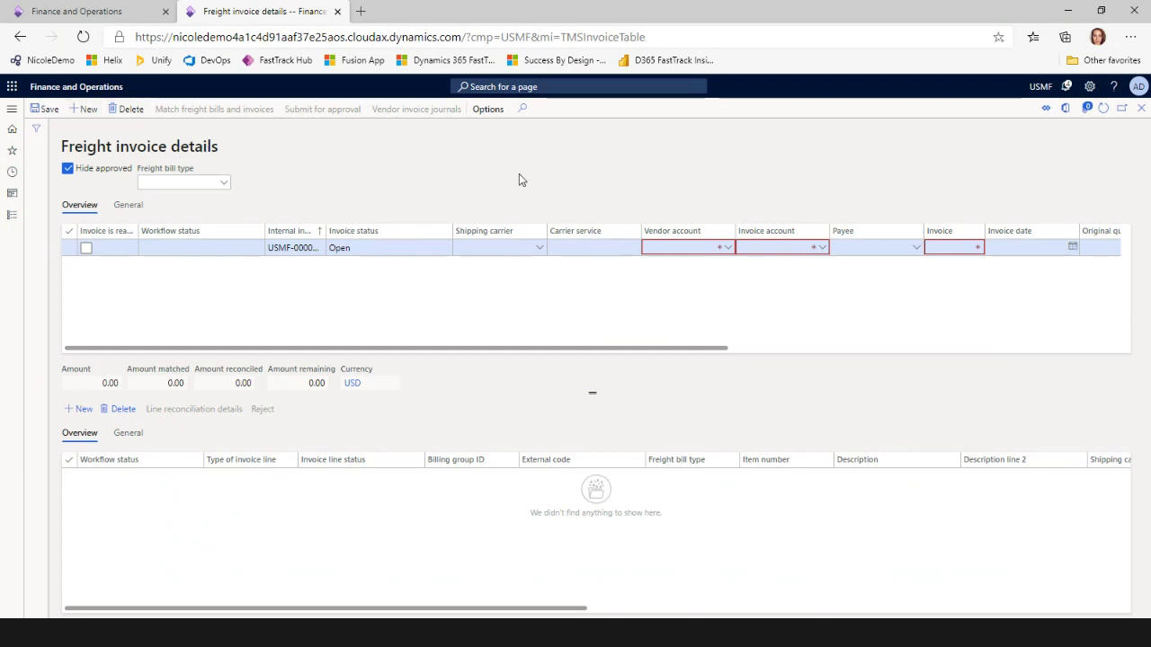
click(125, 109)
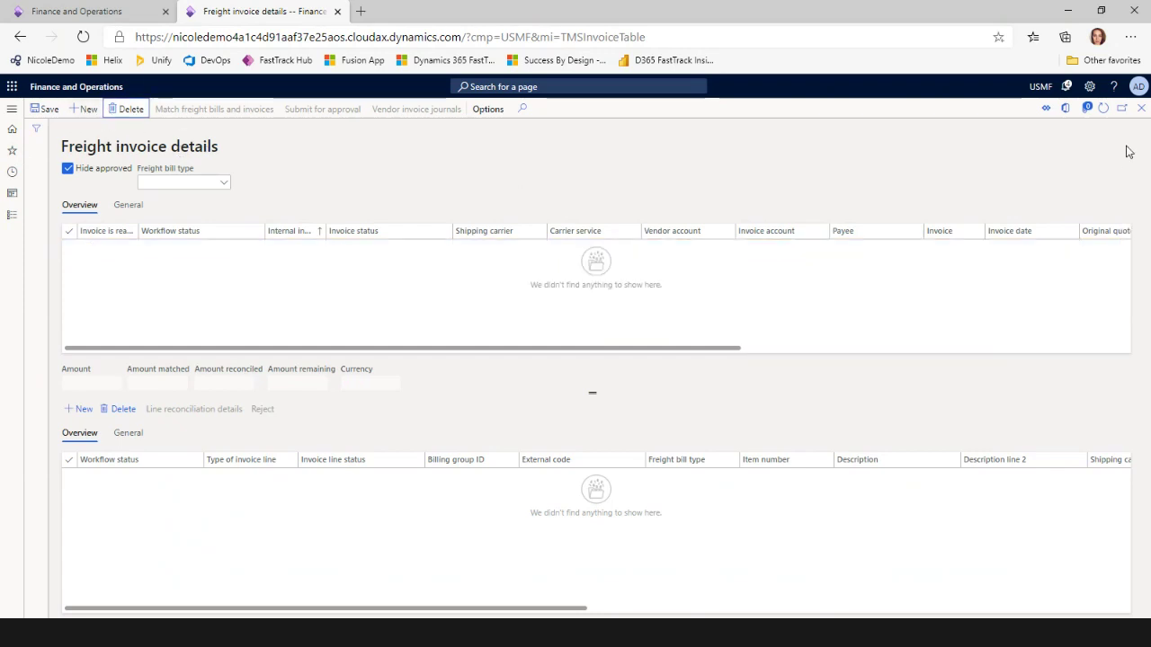
click(1141, 108)
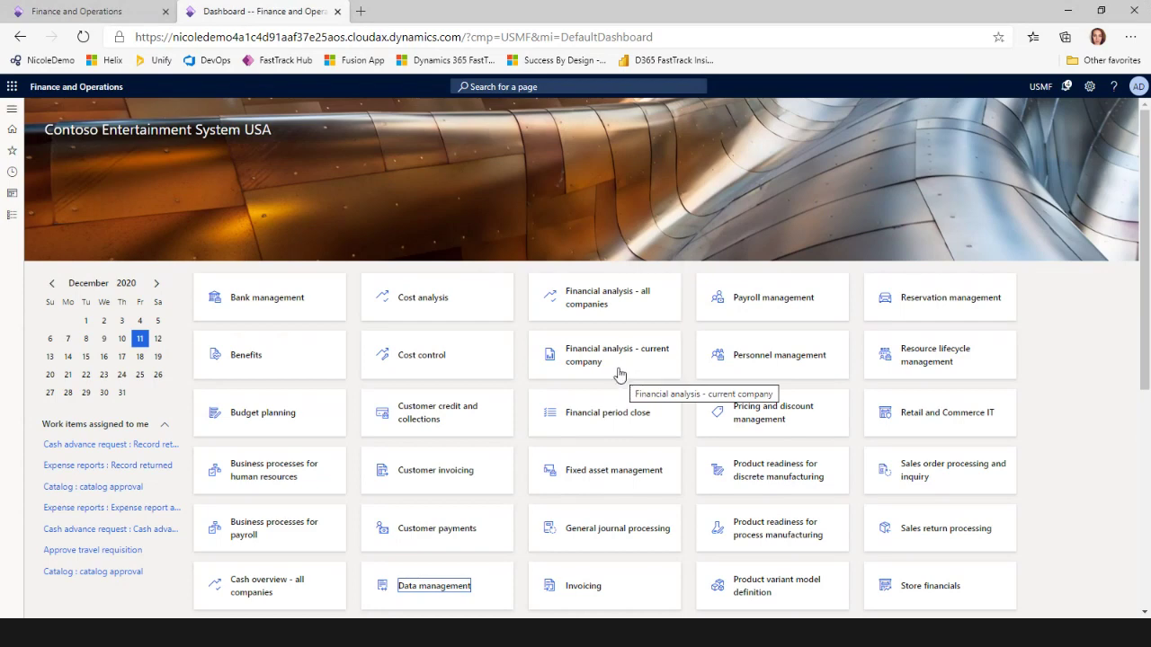
click(11, 220)
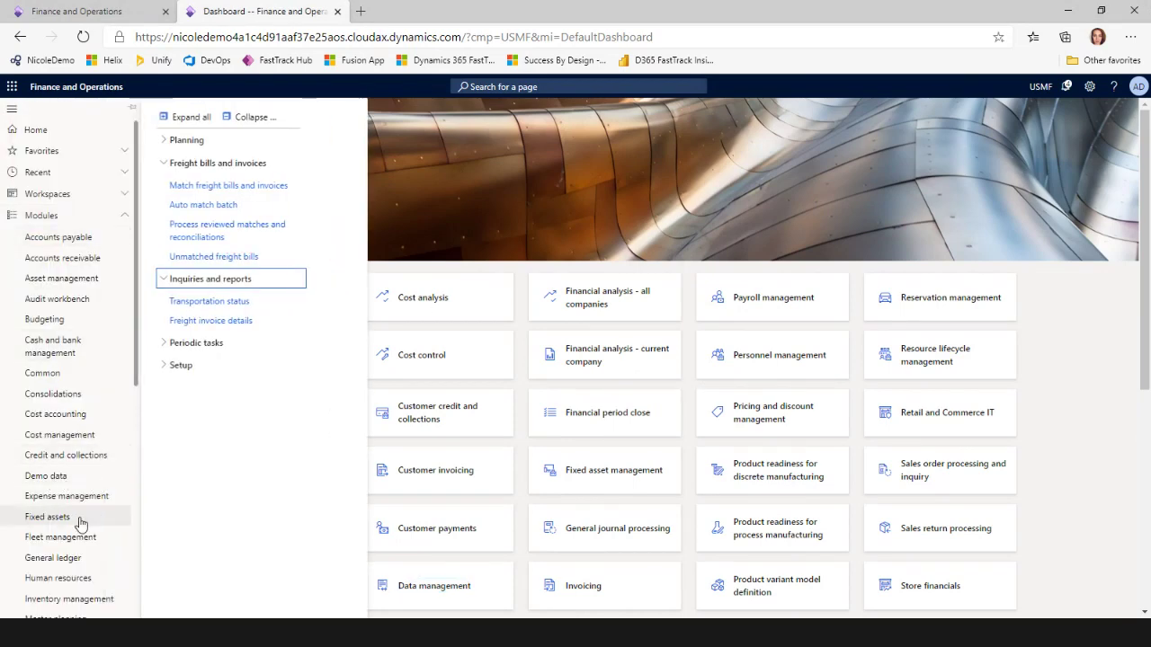
scroll(77, 519, down, 5)
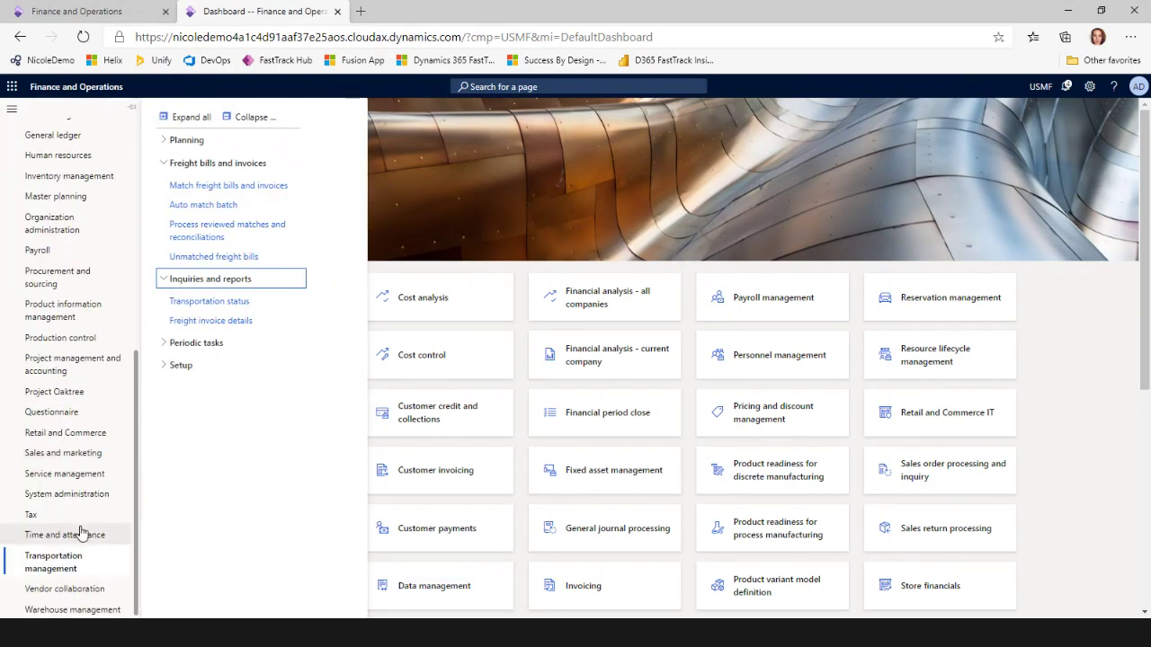
click(181, 365)
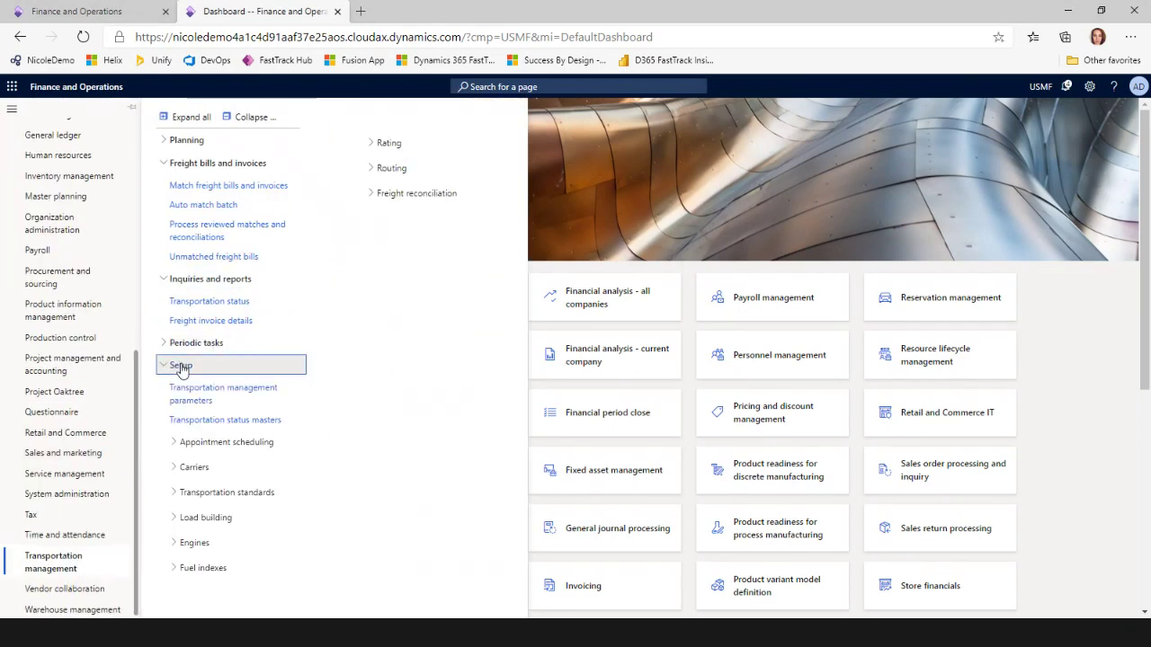
click(196, 543)
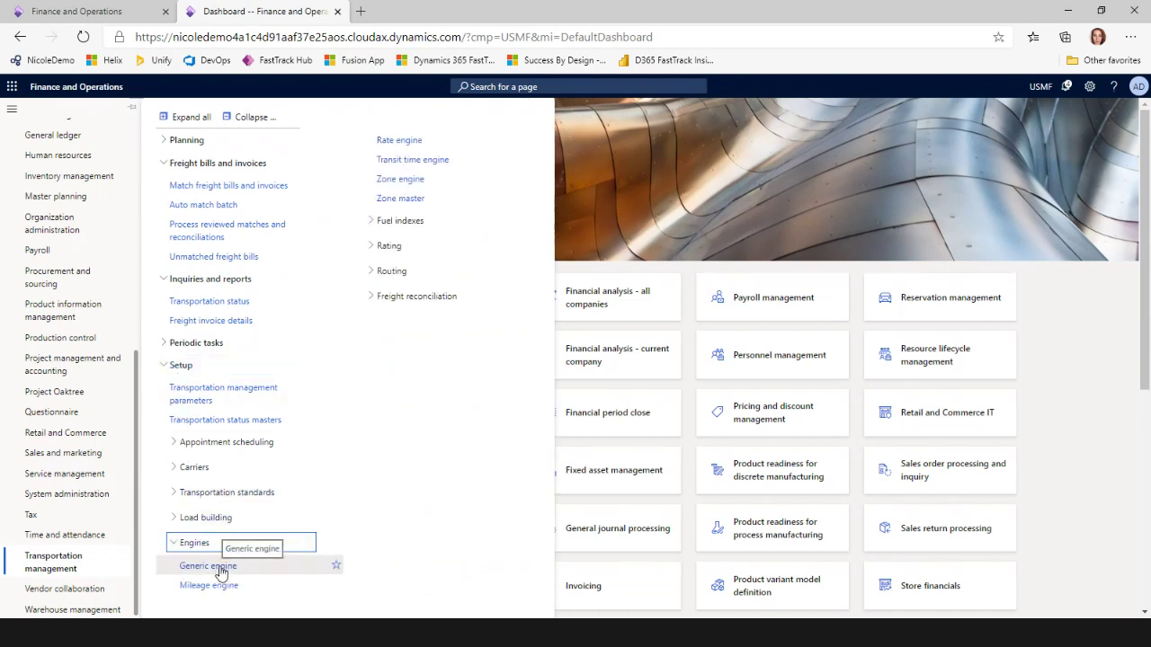
click(220, 569)
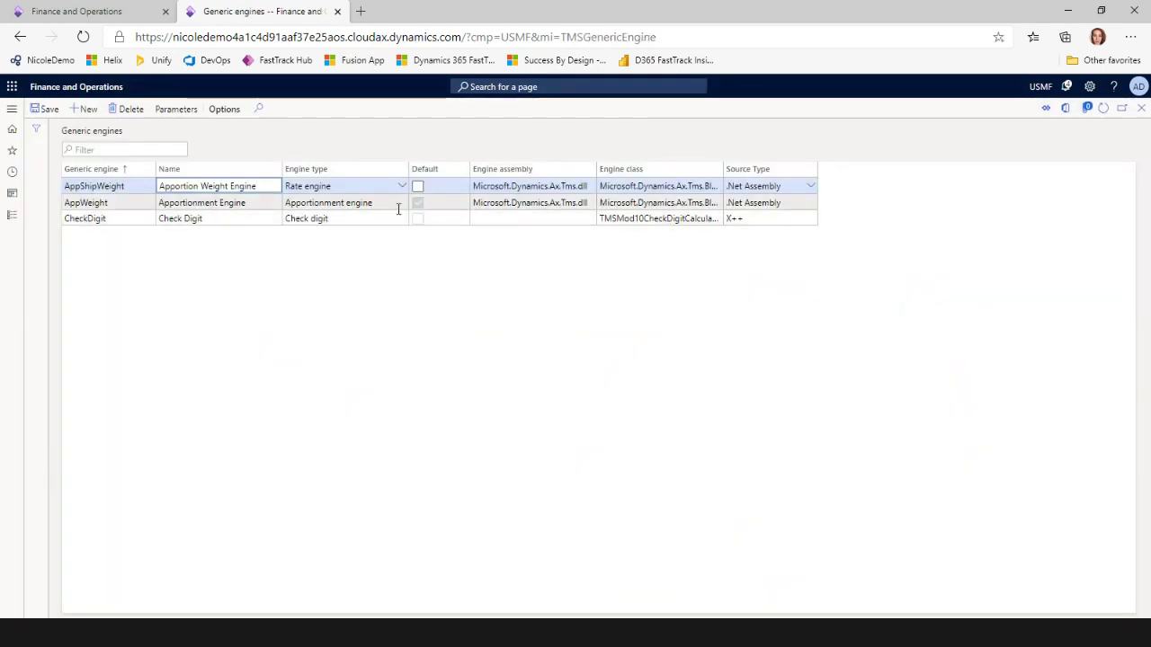
click(397, 207)
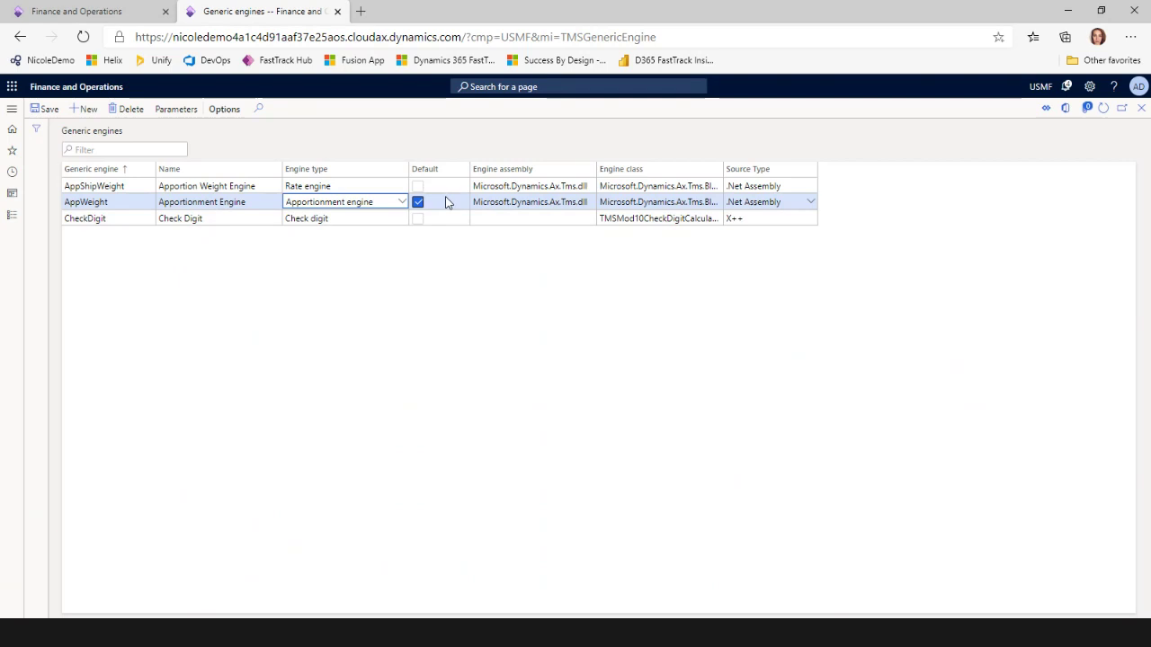
click(167, 111)
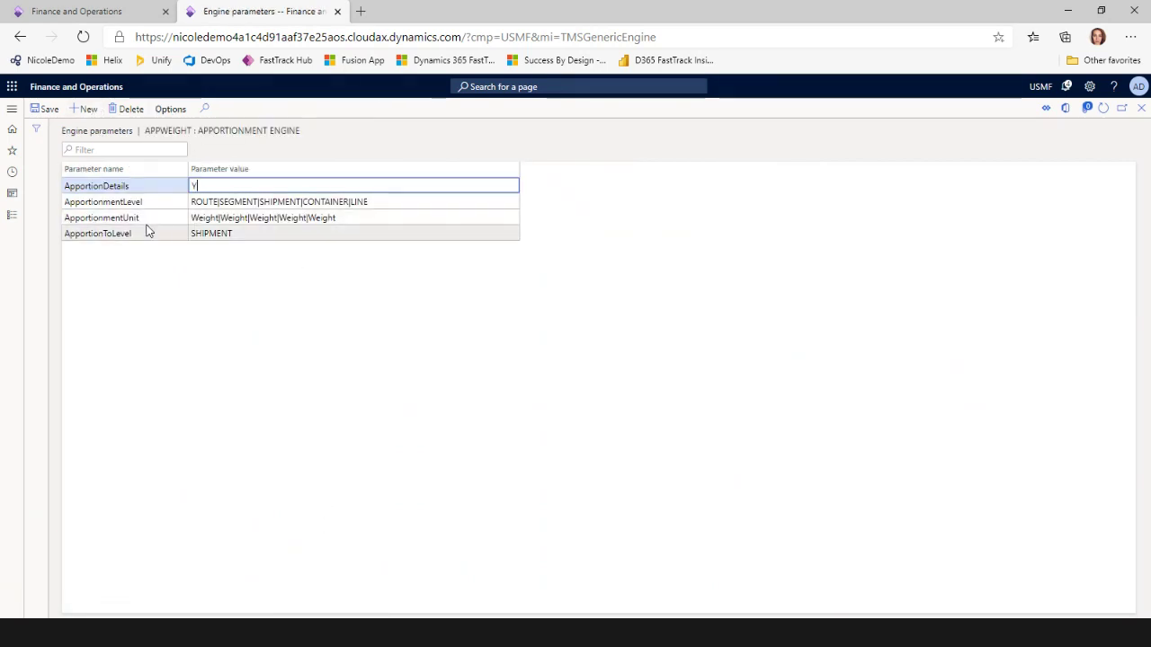
click(360, 219)
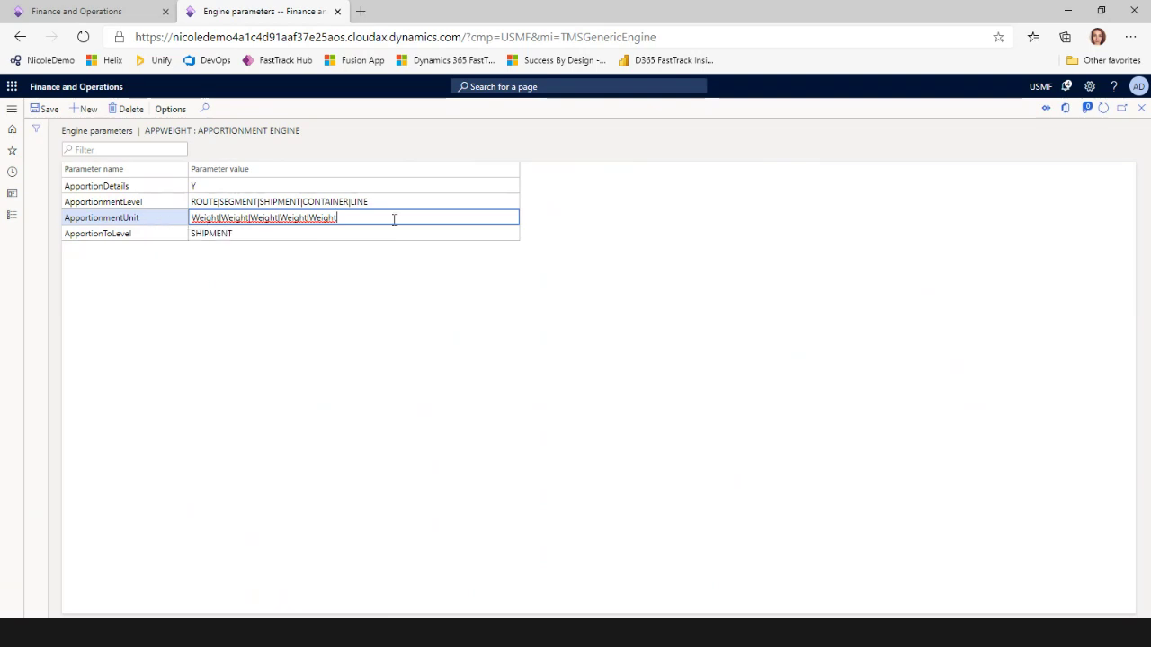
click(1142, 108)
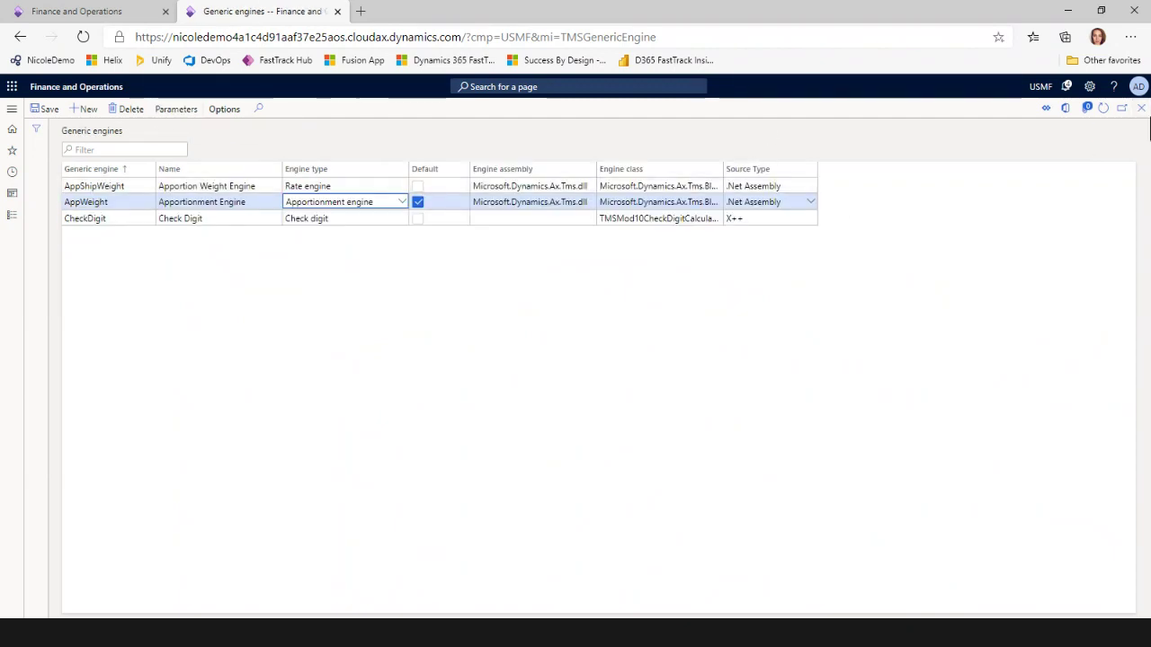
click(1138, 110)
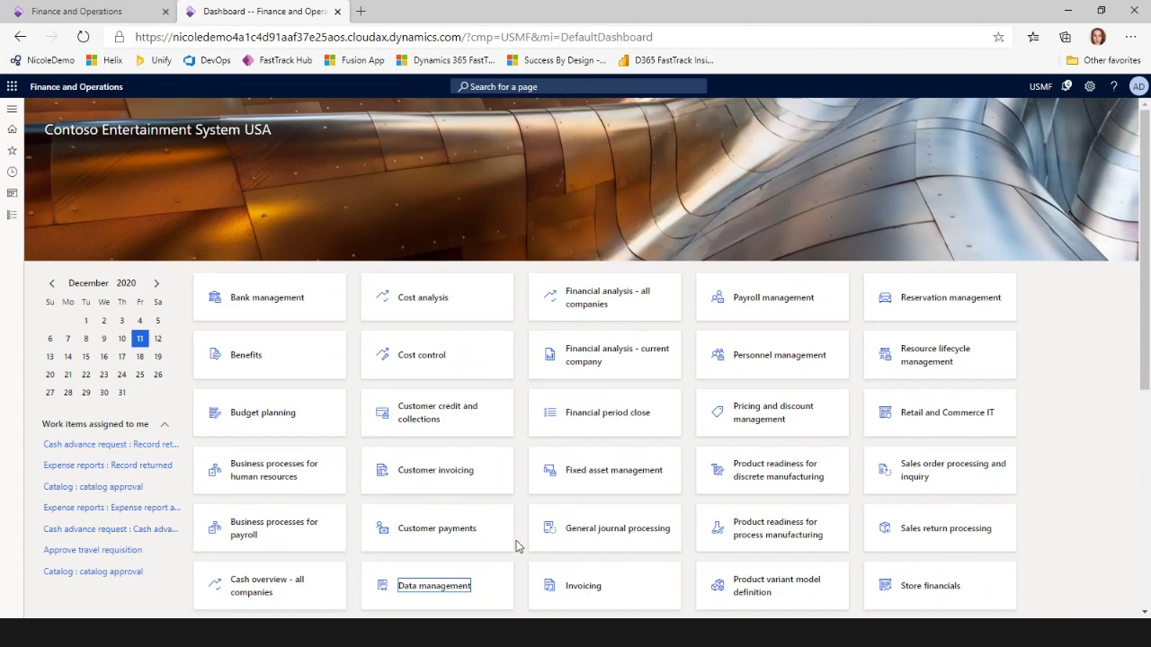
click(11, 216)
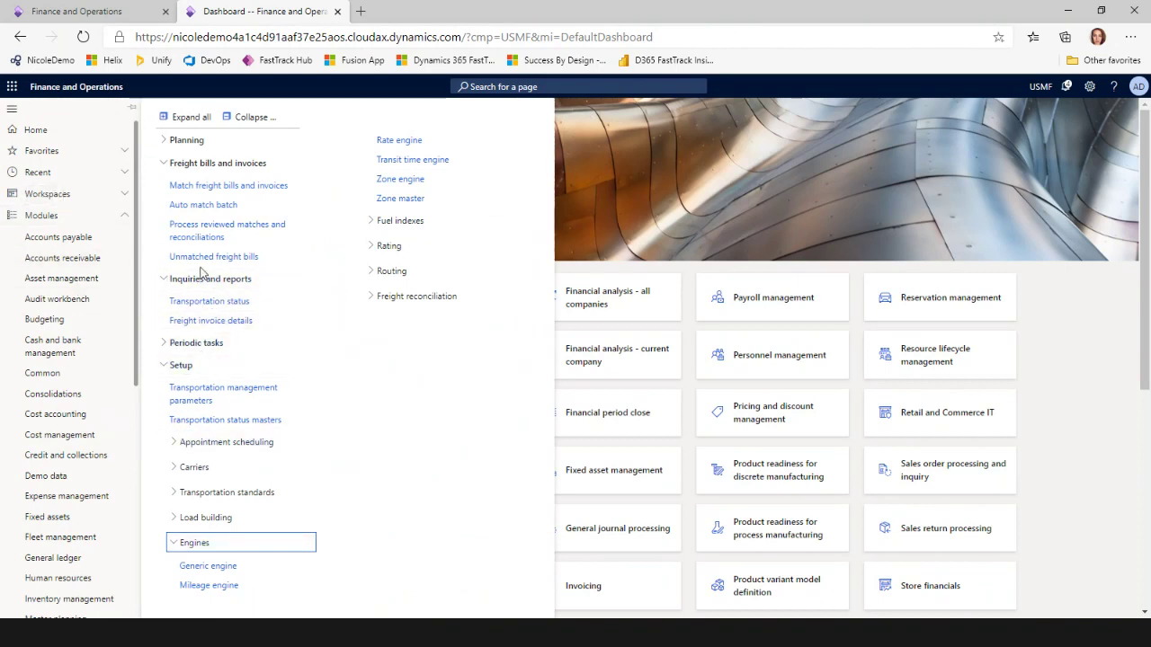
click(492, 310)
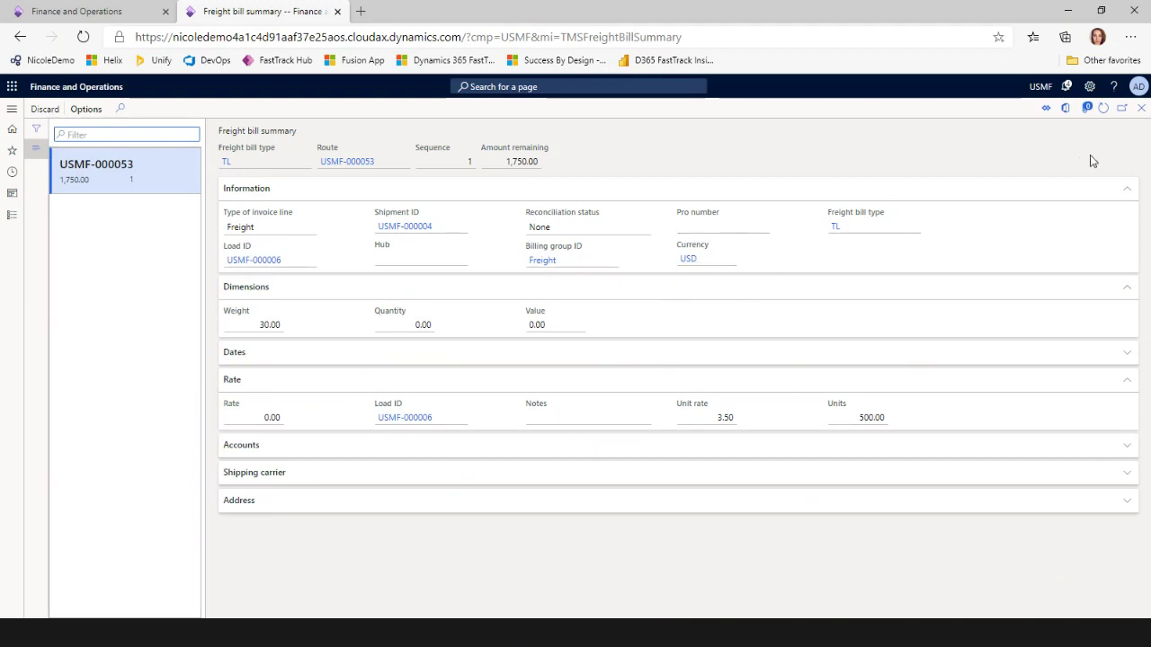
click(1141, 107)
click(12, 215)
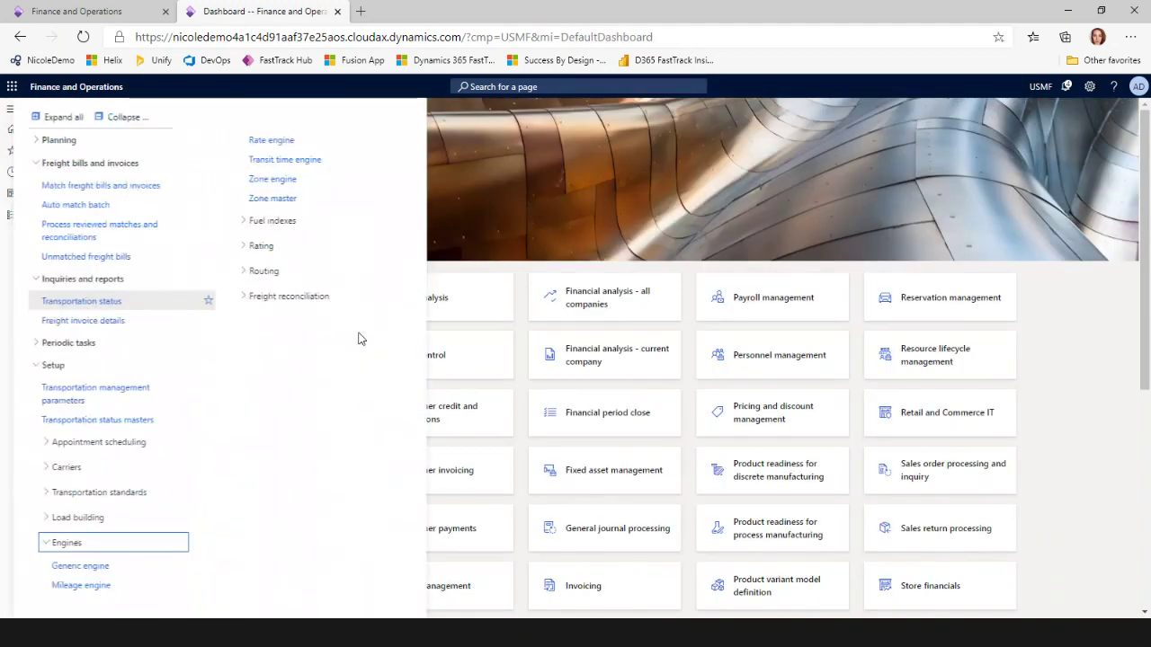
click(208, 321)
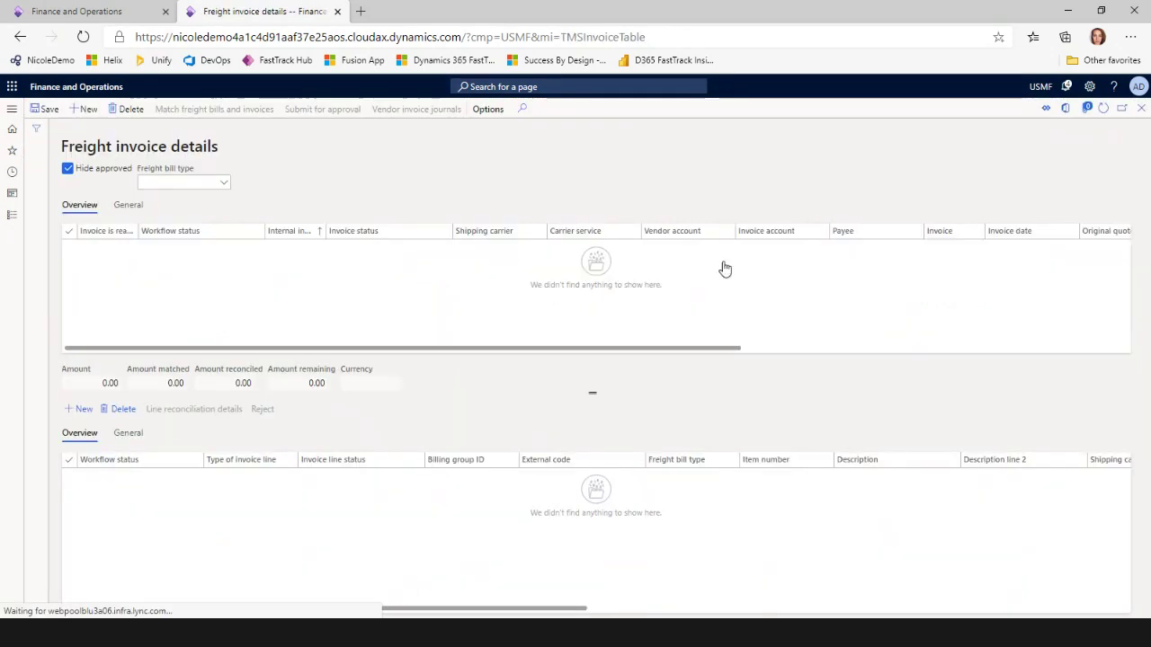
drag(681, 360, 648, 368)
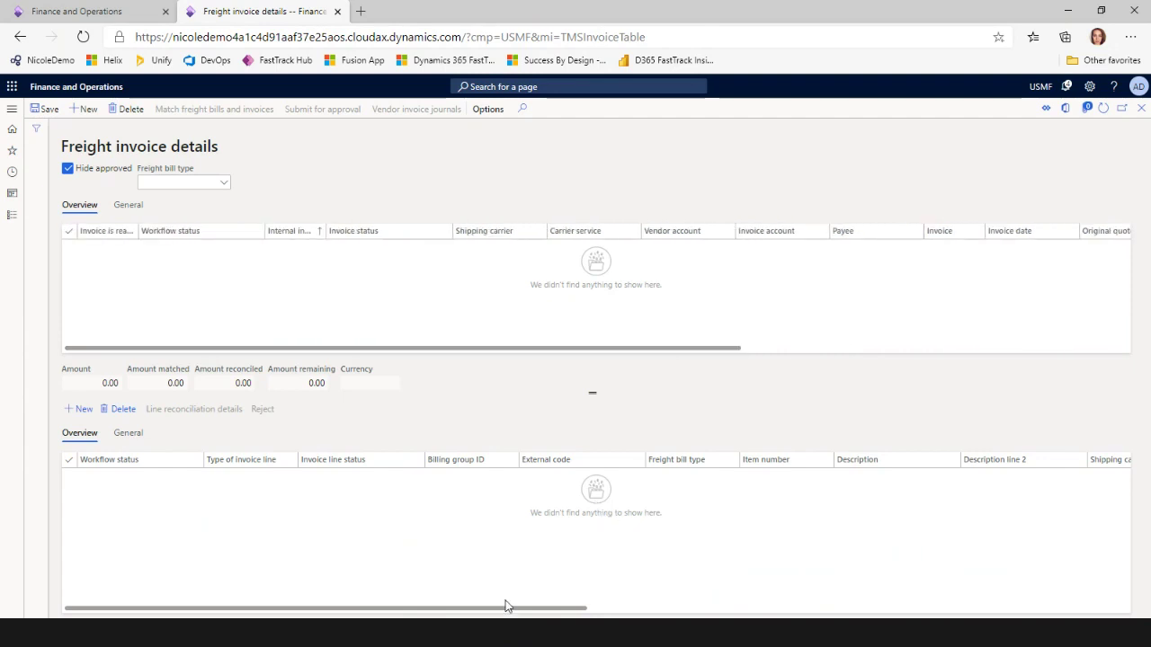
drag(501, 609, 1026, 596)
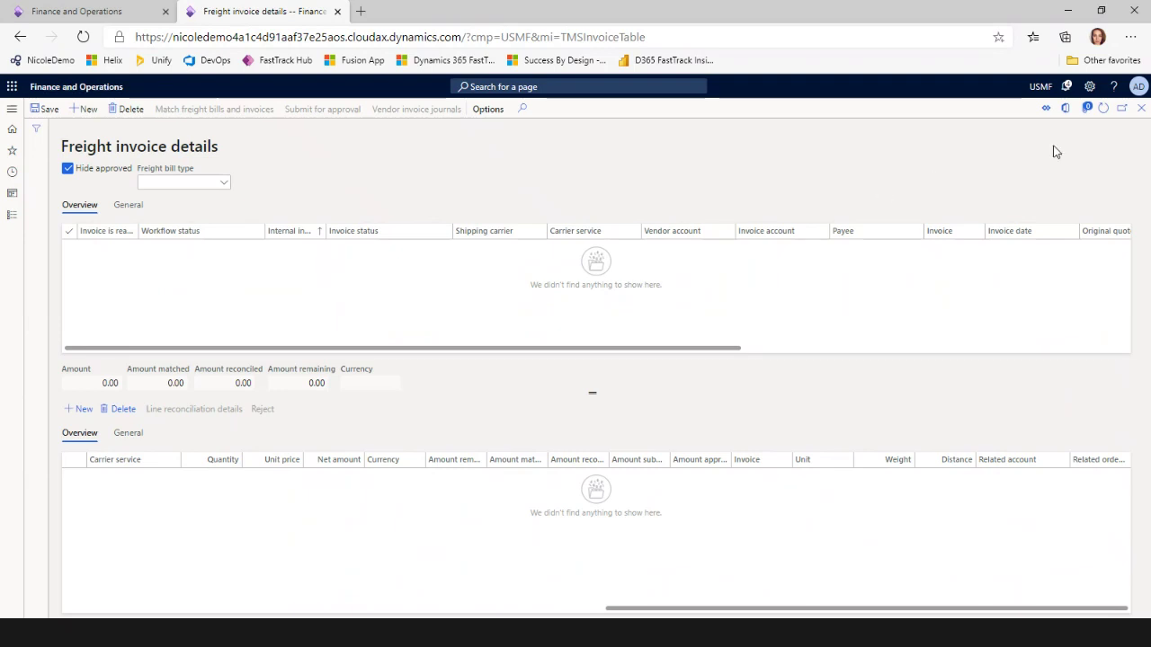
click(1139, 108)
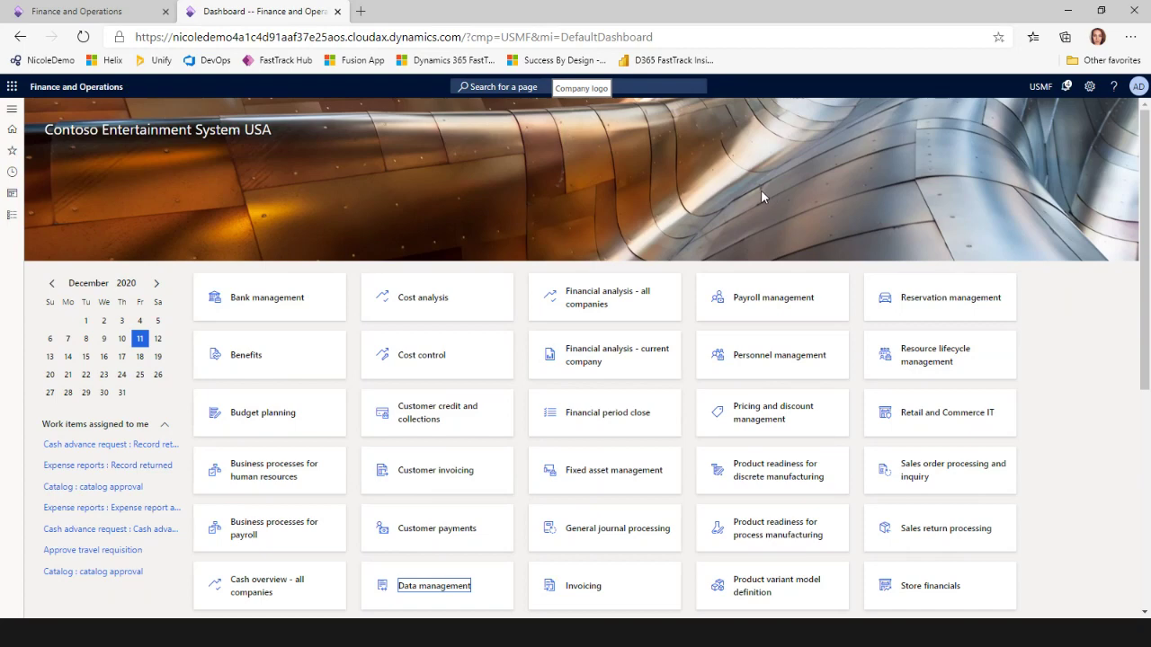
Open the Load planning workbench and filter its loads to Inbound direction
click(12, 222)
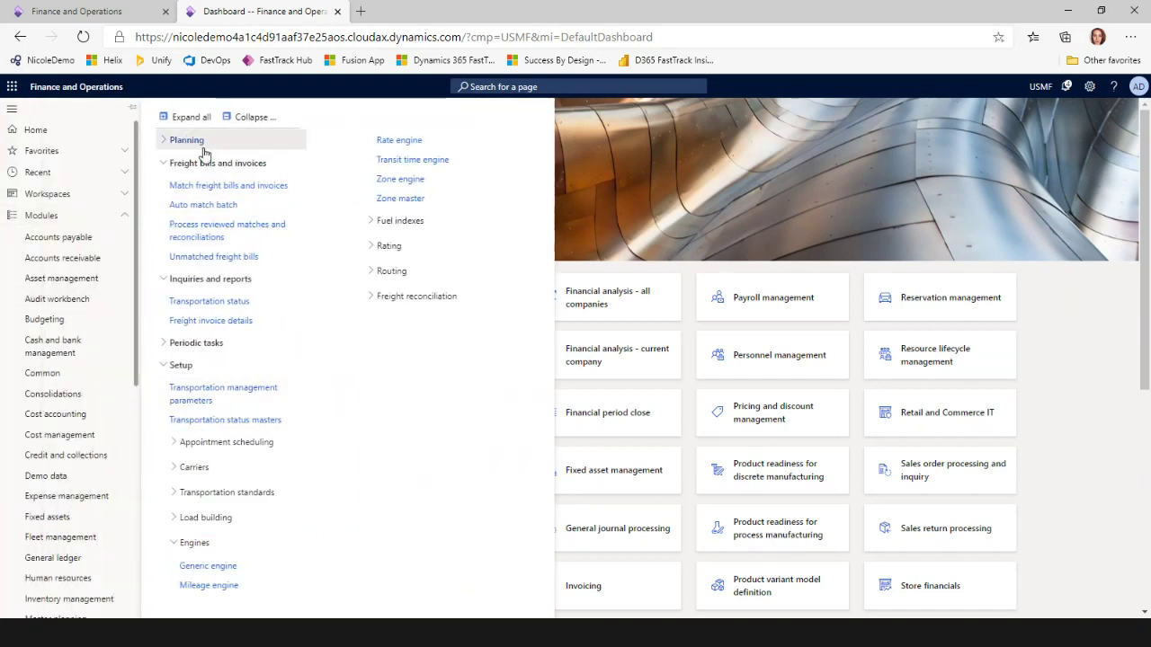
click(203, 144)
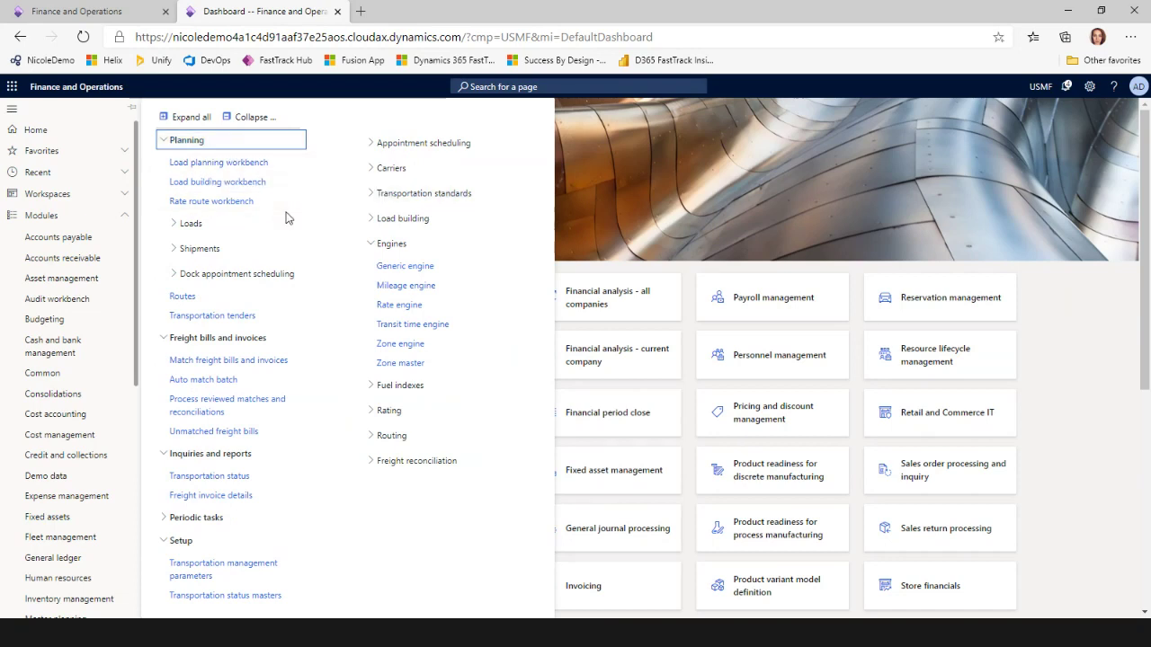
click(231, 166)
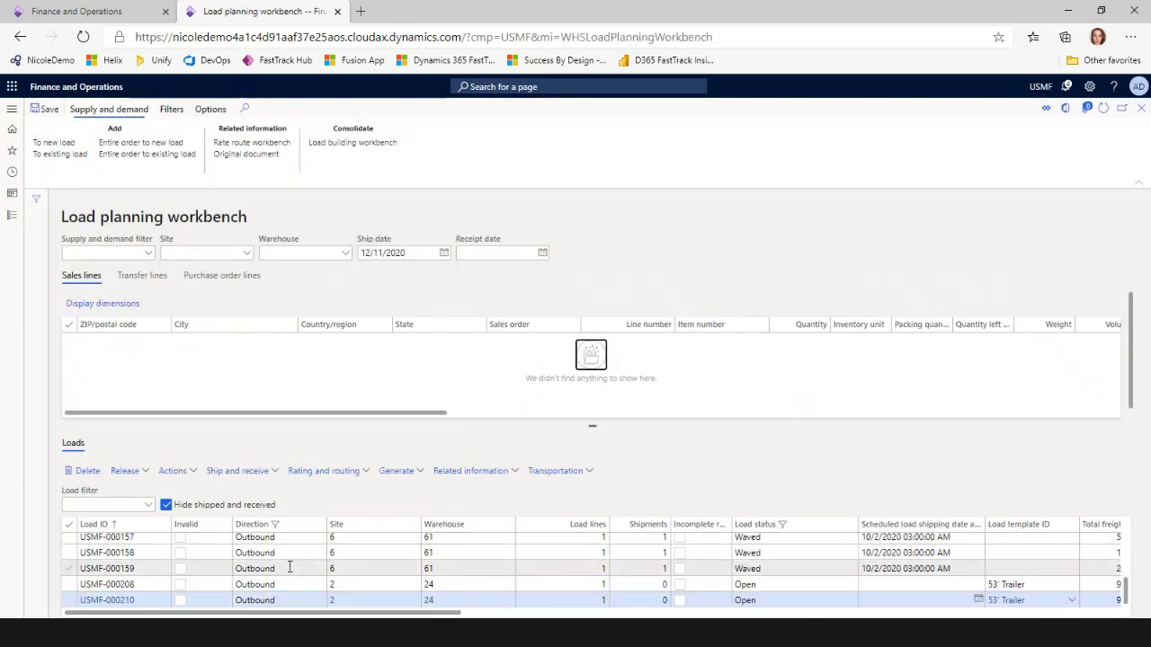
click(269, 524)
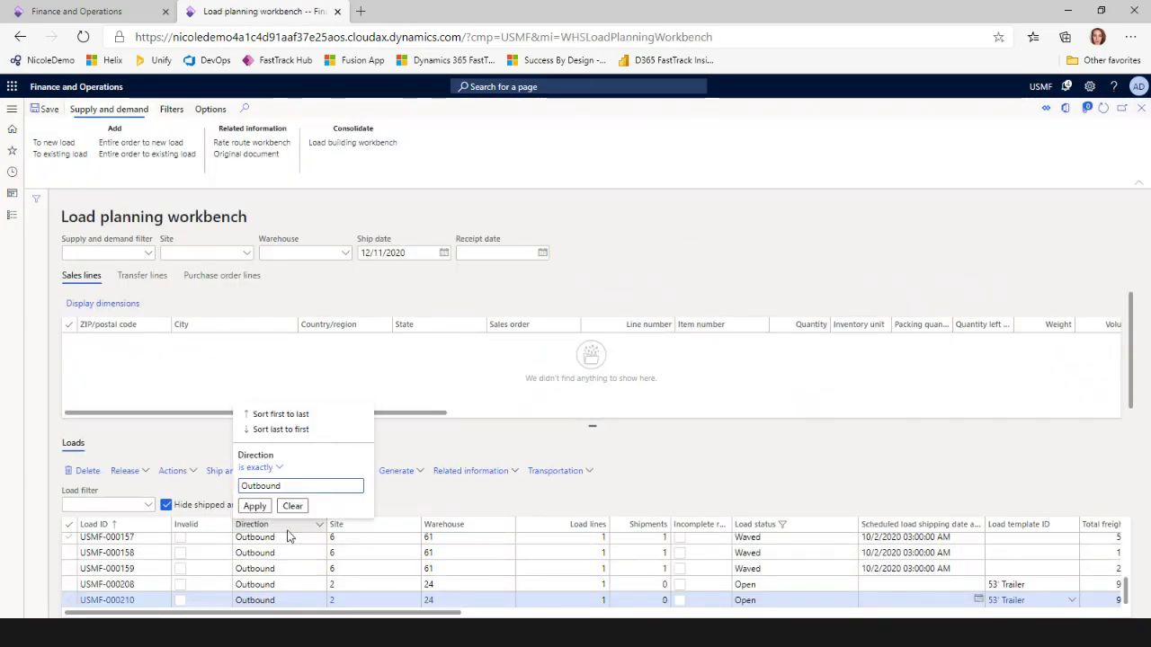
drag(291, 485, 212, 491)
text(Inbound)
key(Return)
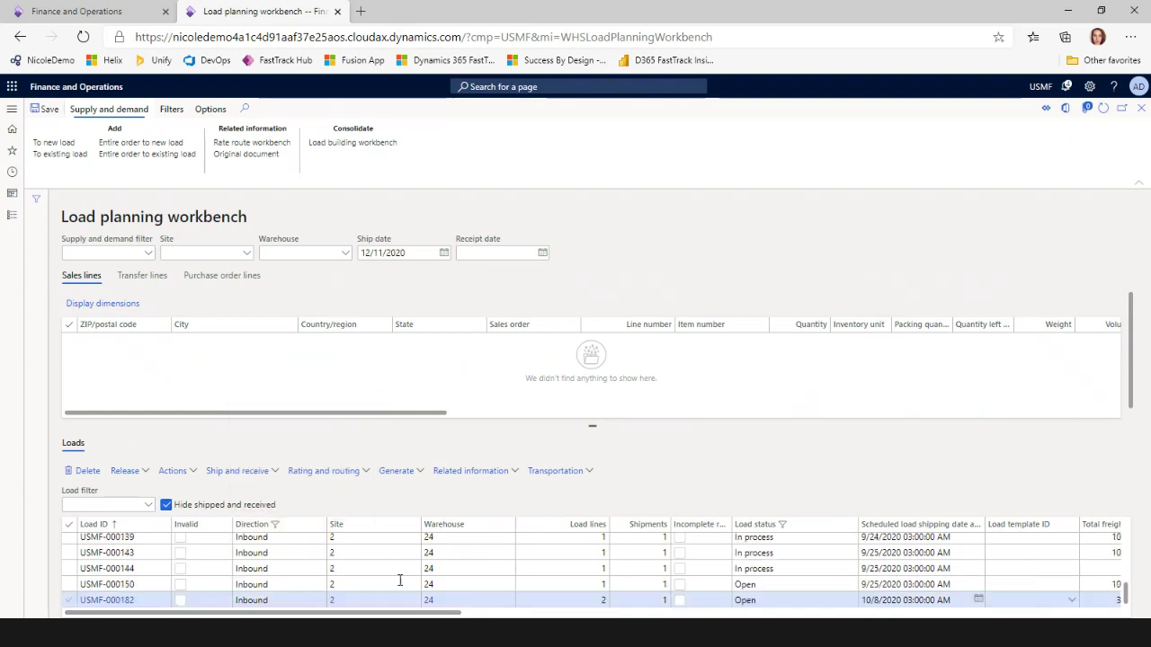
Browse the Release and Ship and receive menus for the inbound loads
click(124, 479)
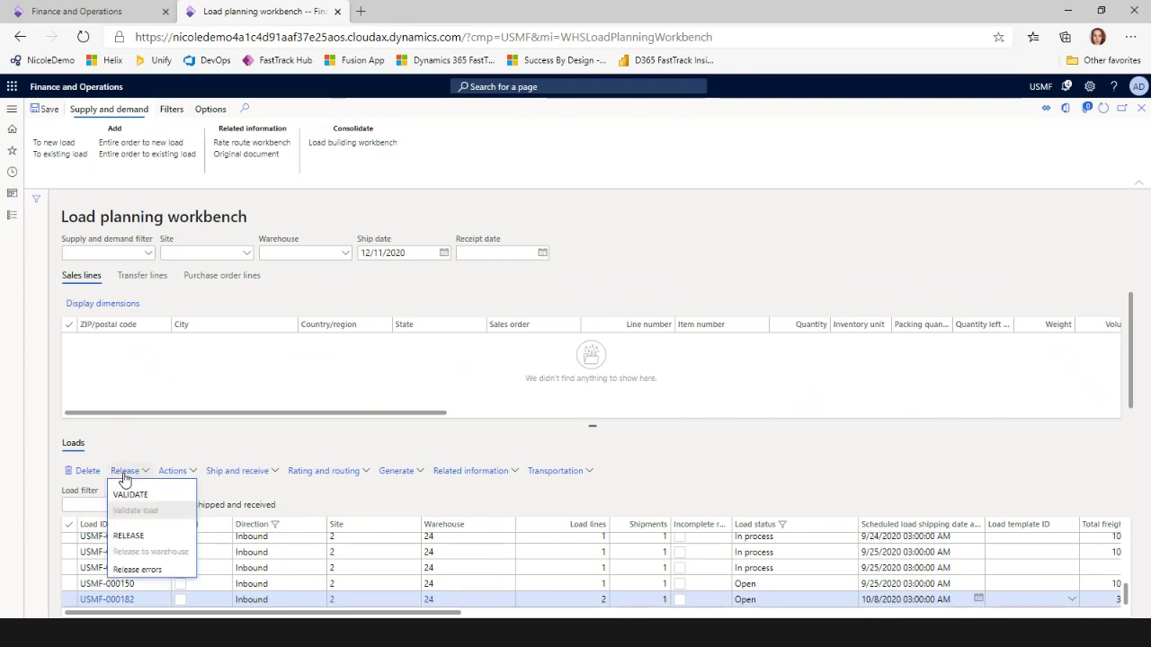
click(238, 470)
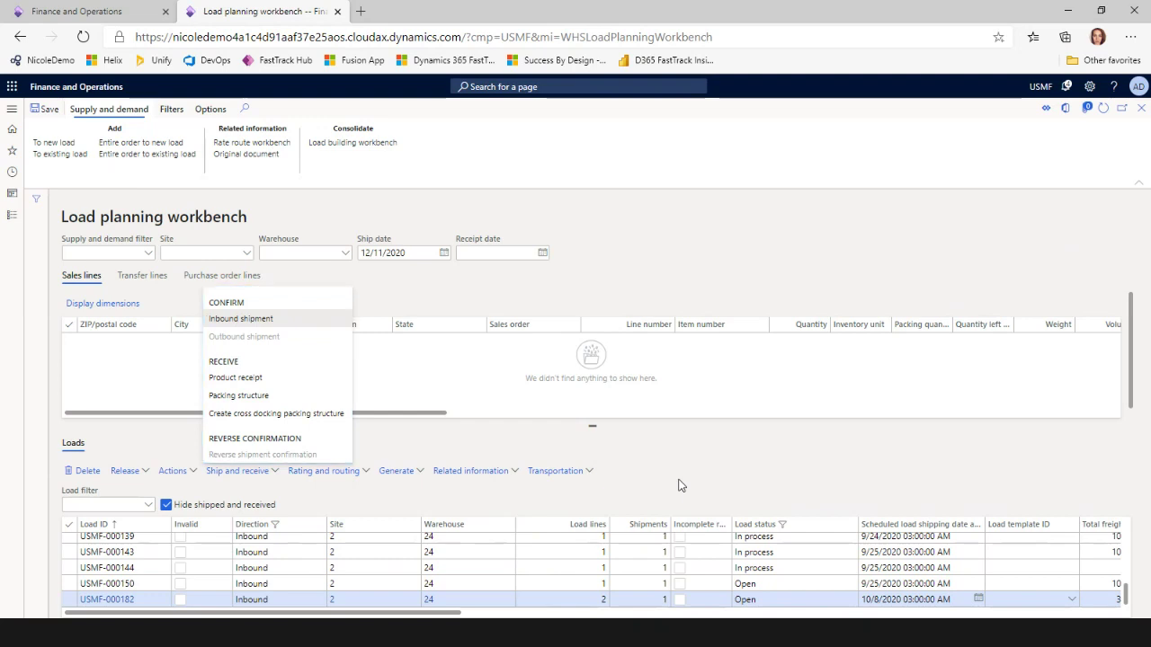
key(Escape)
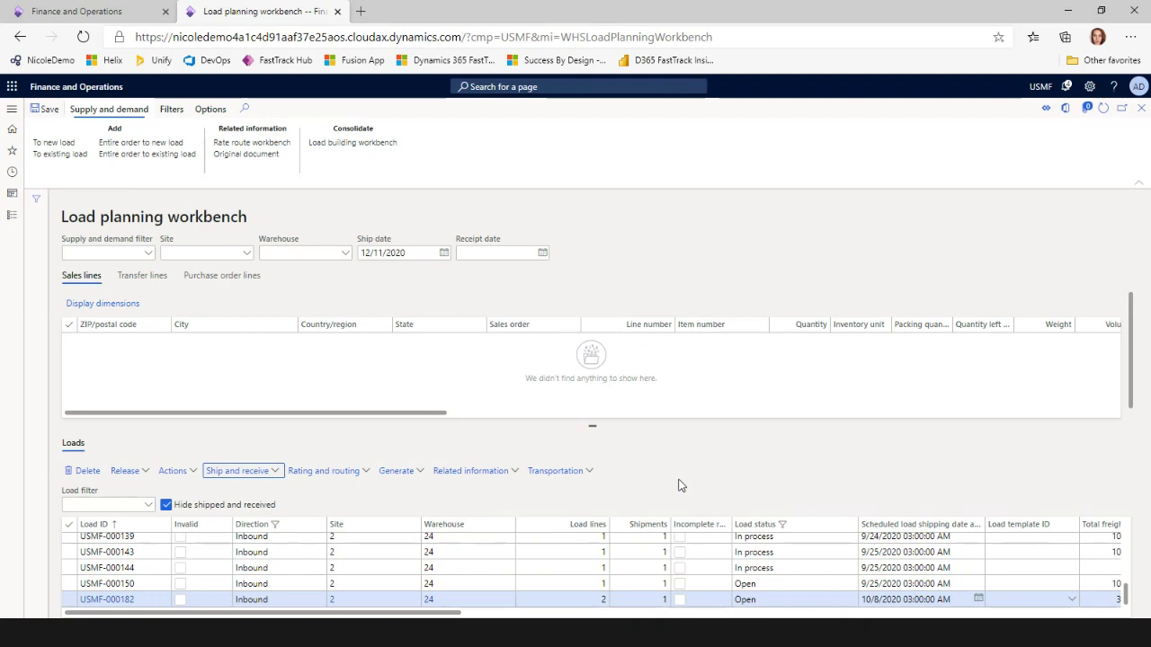
Open the Freight bill type assignments page under Freight reconciliation
click(15, 221)
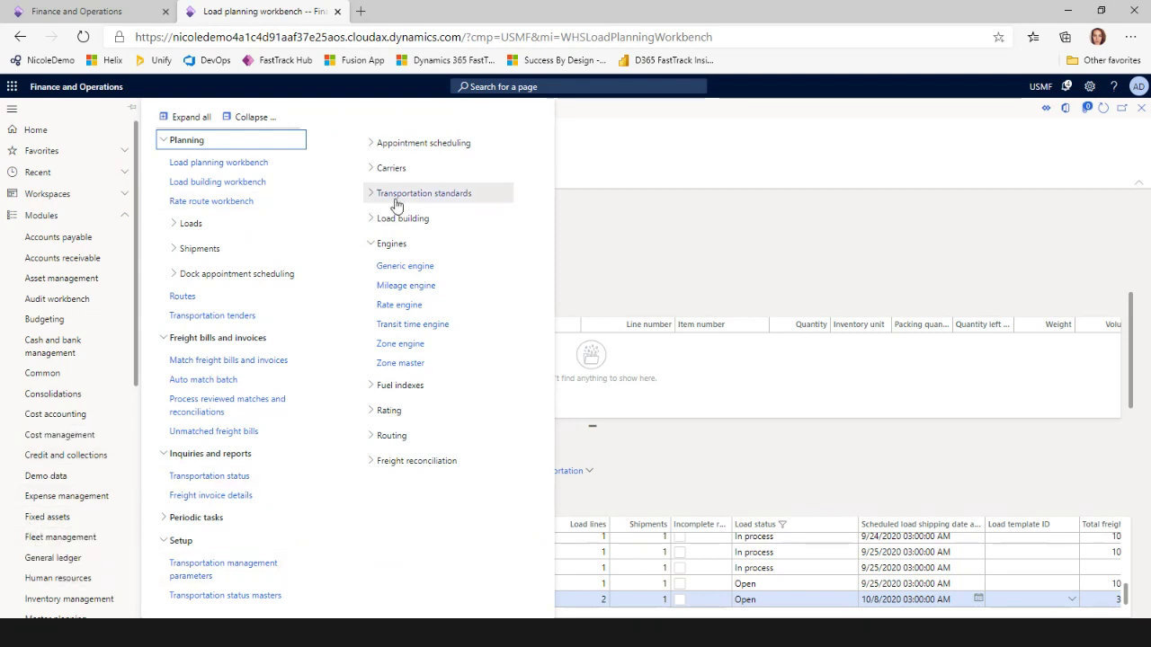
click(404, 464)
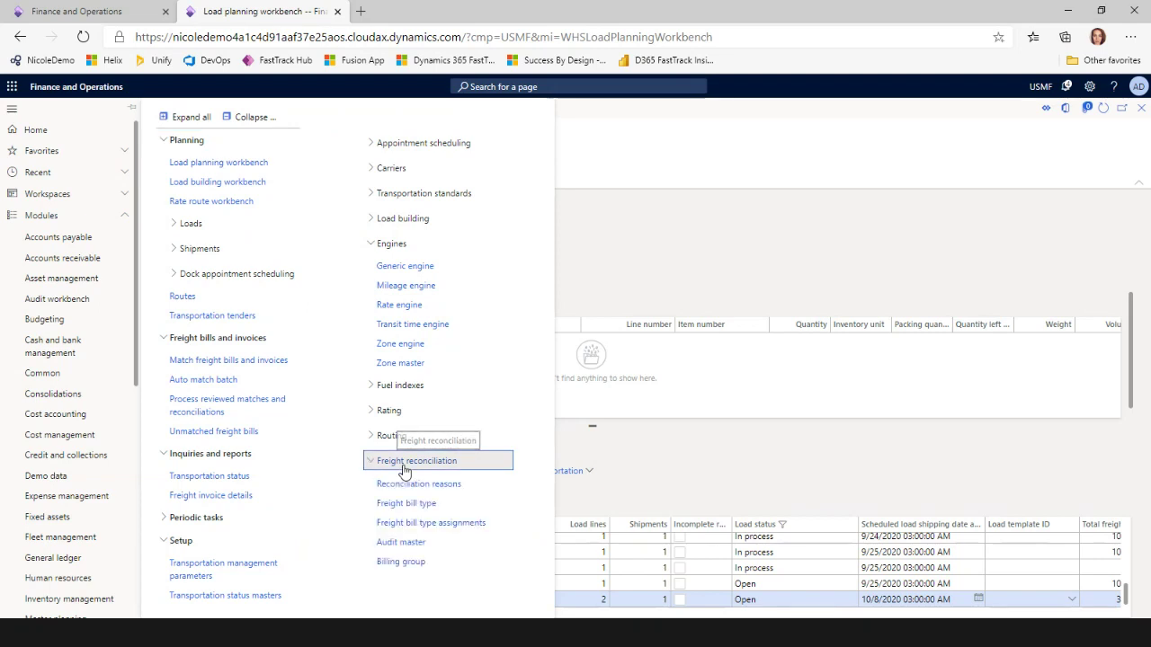
click(428, 522)
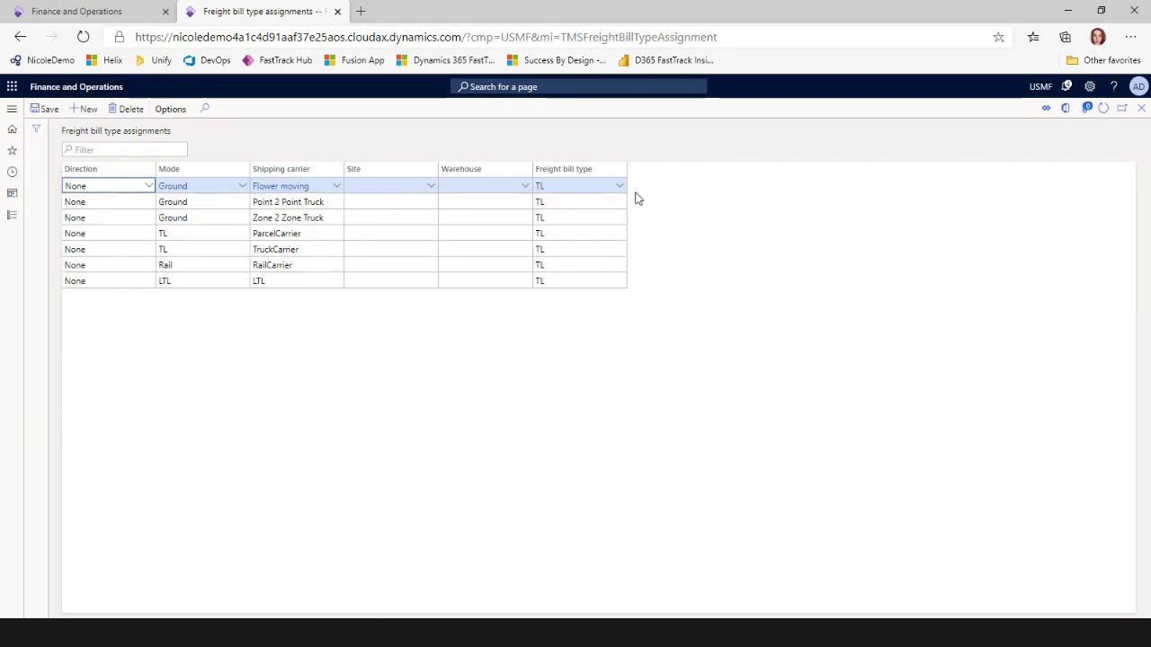
Keep the first assignment's Direction as None, close the page, and advance to the Thank you slide
click(148, 187)
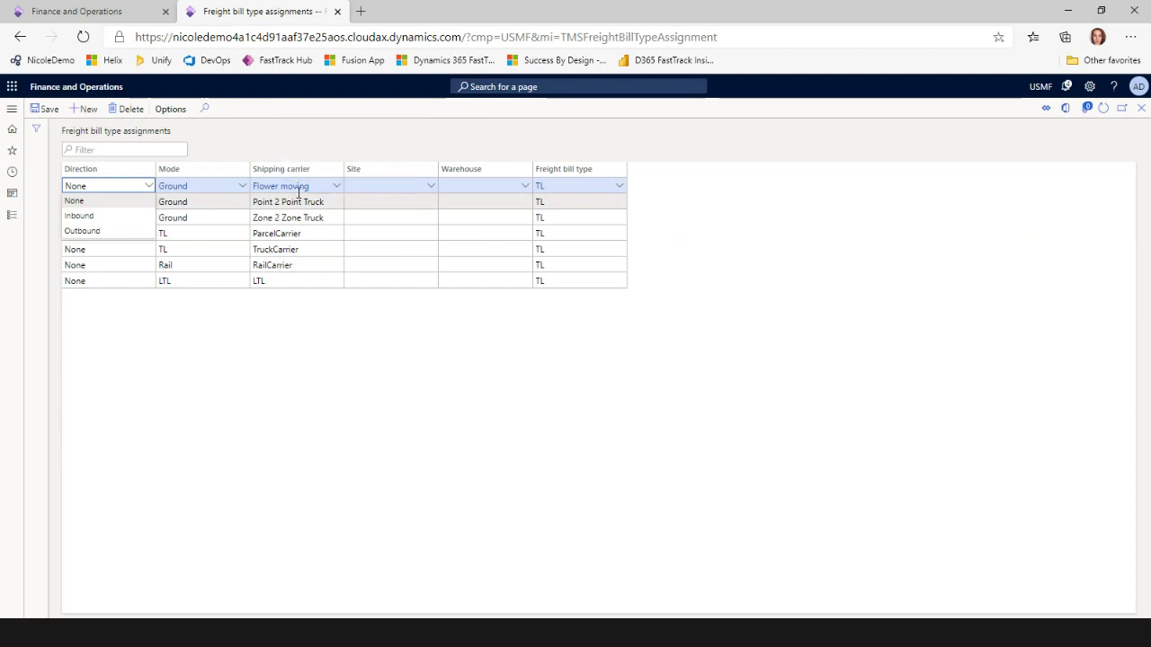
click(90, 204)
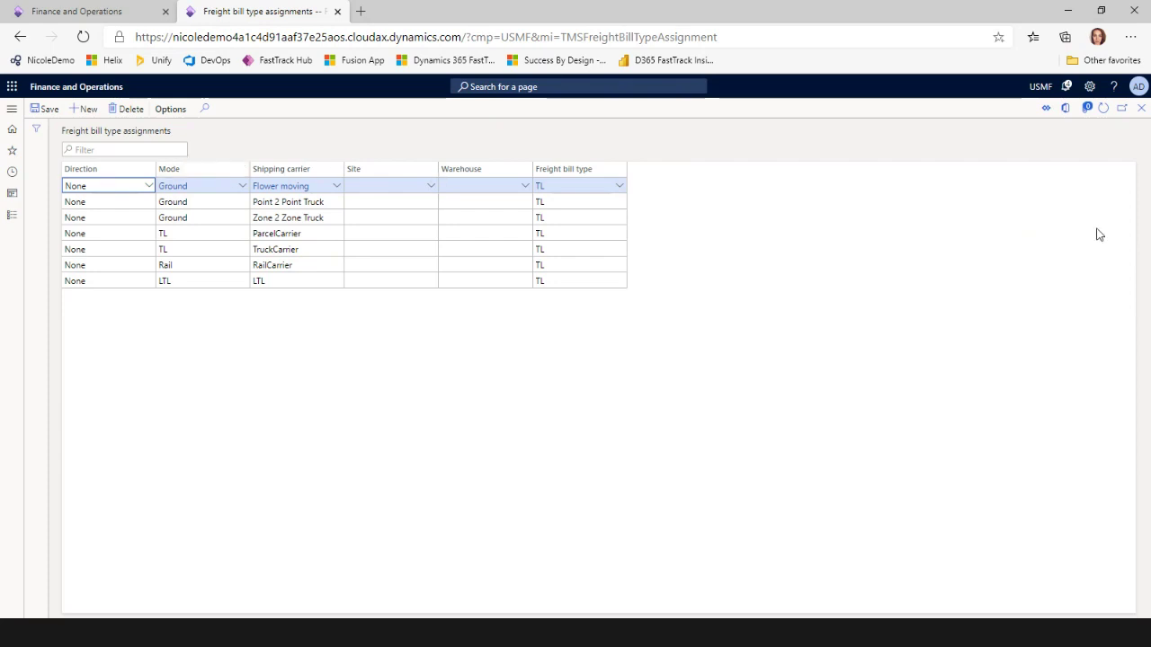
click(1139, 109)
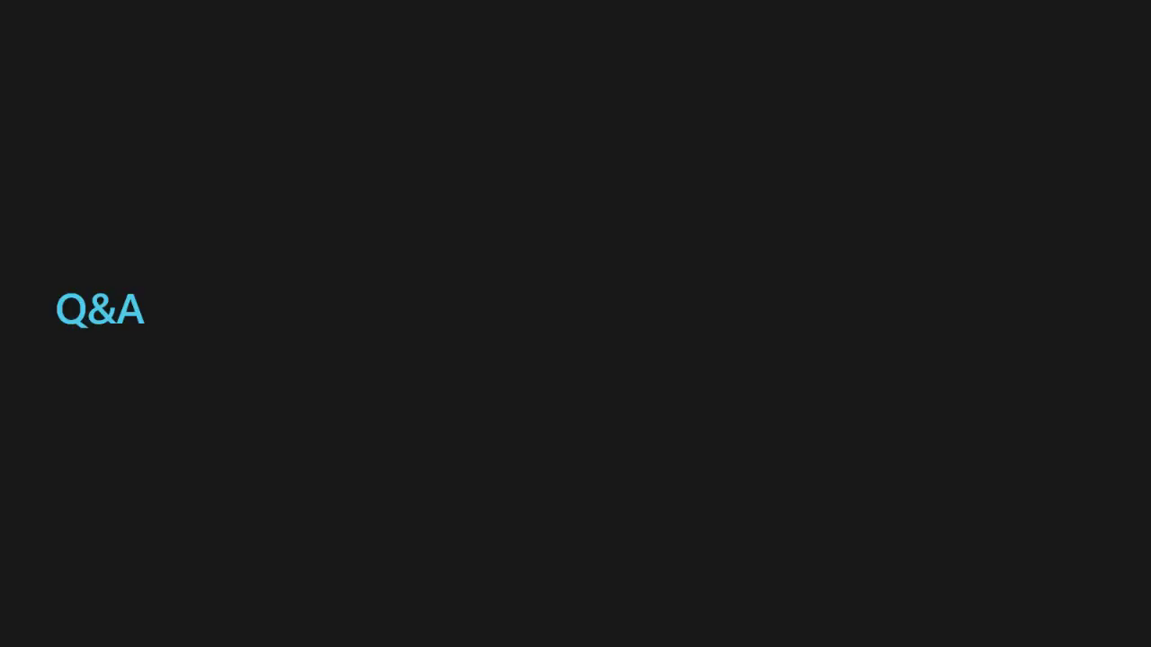
click(922, 608)
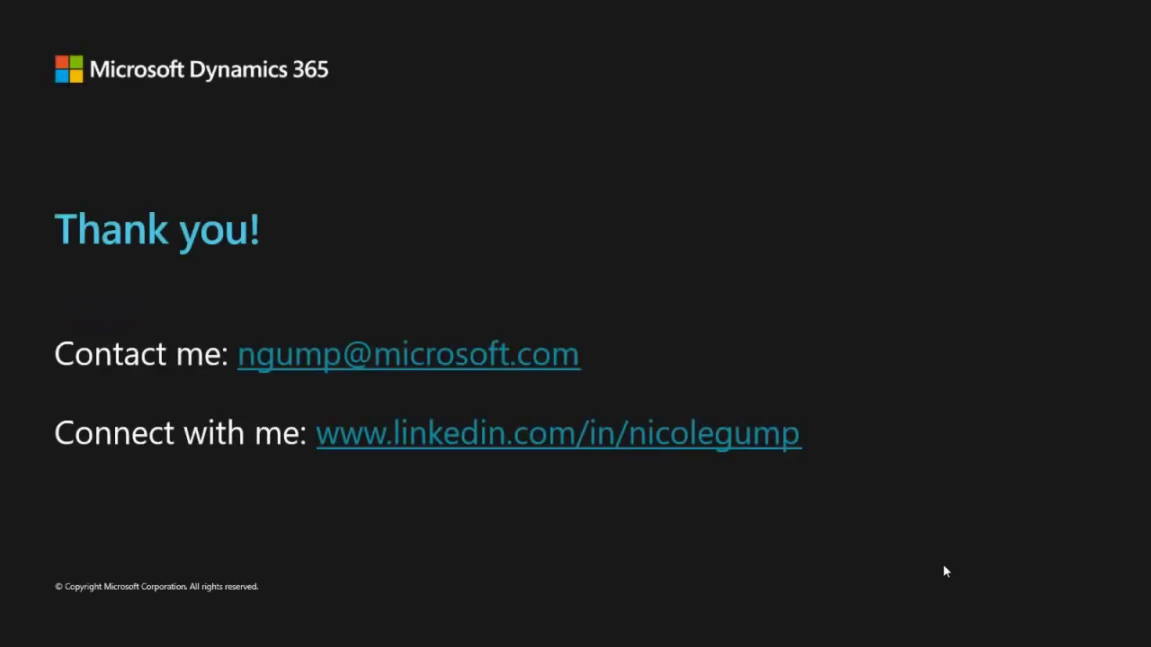